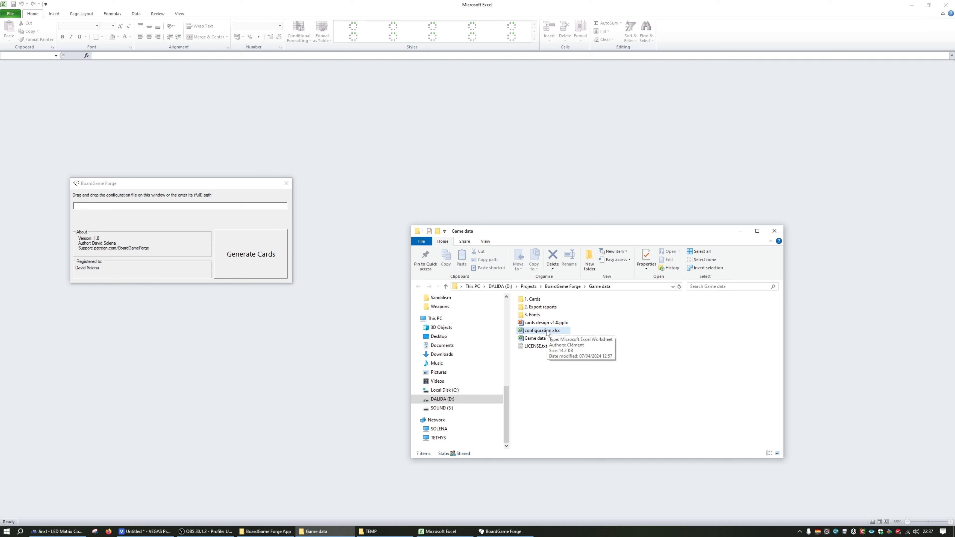
Load configuration.xlsx from the Game data folder into BoardGame Forge and generate the cards
{"action": "left_click_drag", "start_coordinate": [542, 331], "coordinate": [107, 225]}
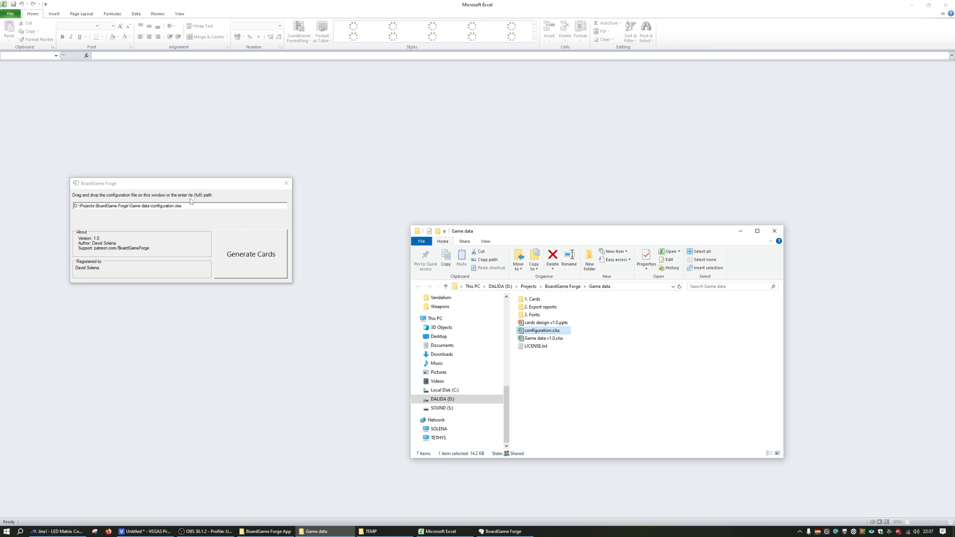
{"action": "left_click", "coordinate": [600, 365]}
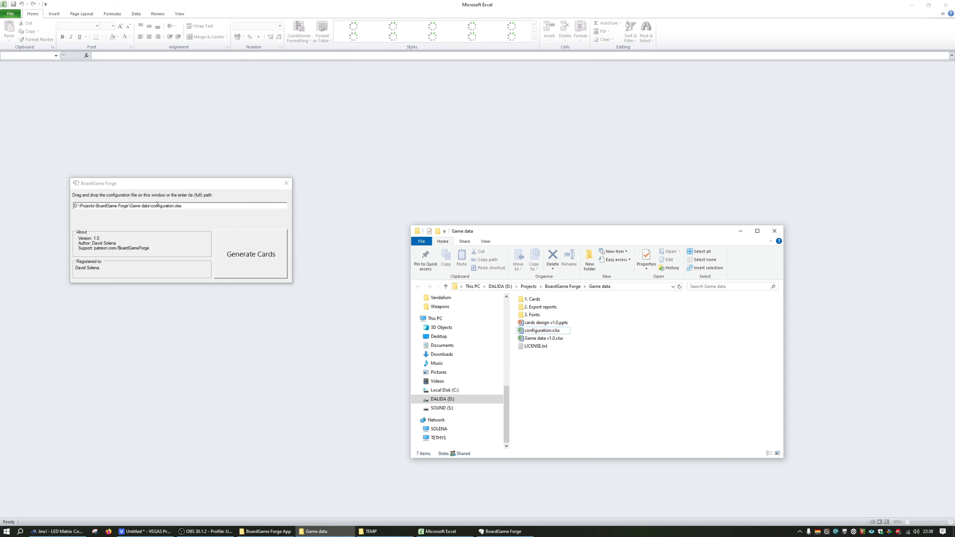
{"action": "left_click", "coordinate": [255, 255]}
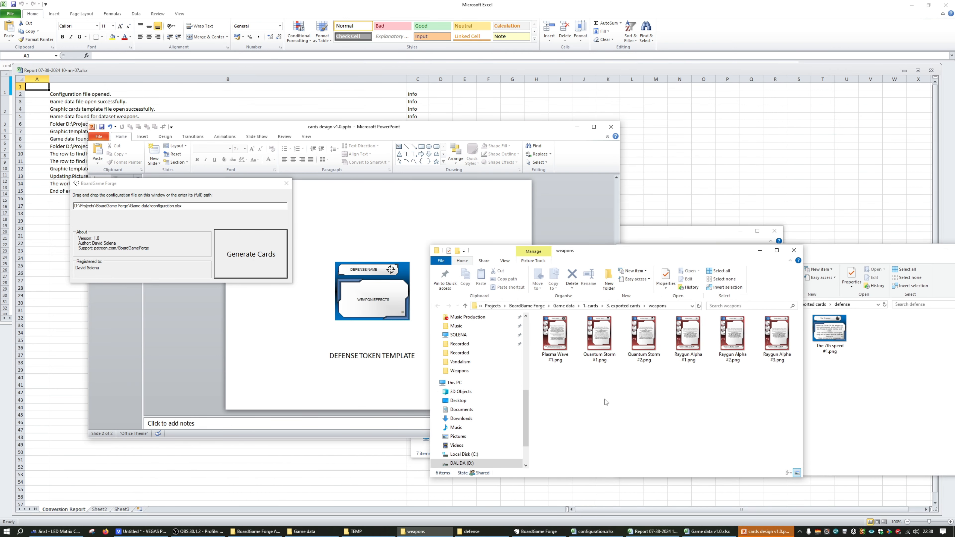
Look over the exported card images in the weapons and defense folders
{"action": "left_click", "coordinate": [704, 338]}
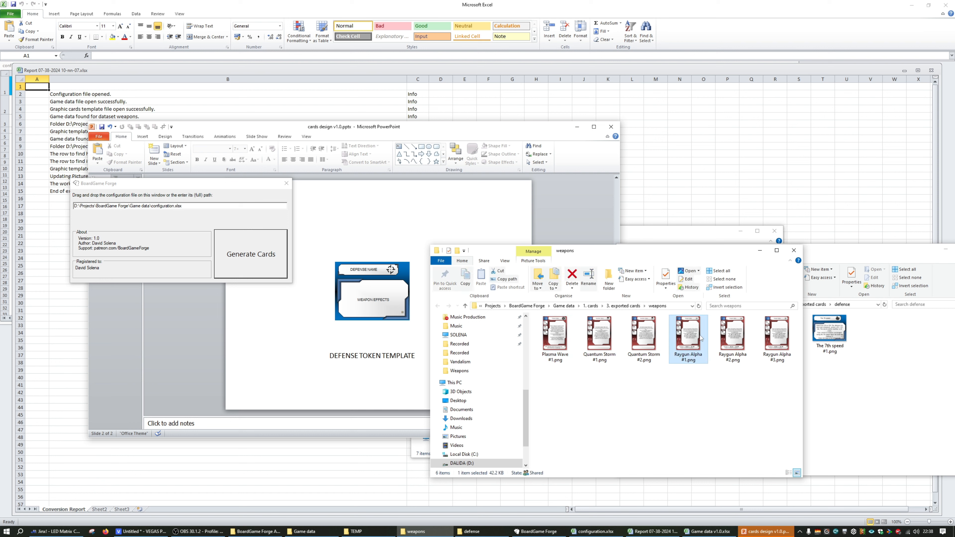
{"action": "left_click", "coordinate": [749, 397]}
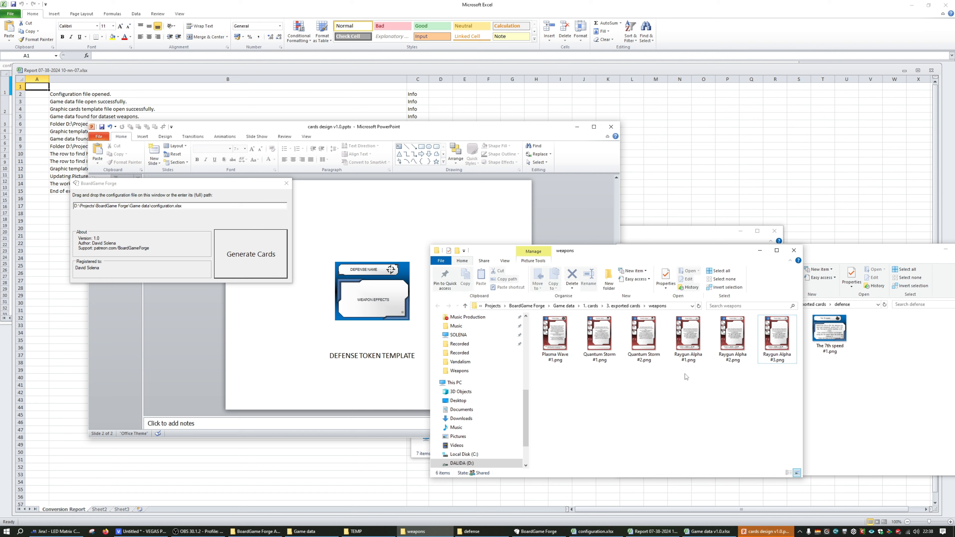
{"action": "left_click", "coordinate": [843, 371]}
{"action": "left_click", "coordinate": [731, 339]}
{"action": "key", "text": "alt+Tab"}
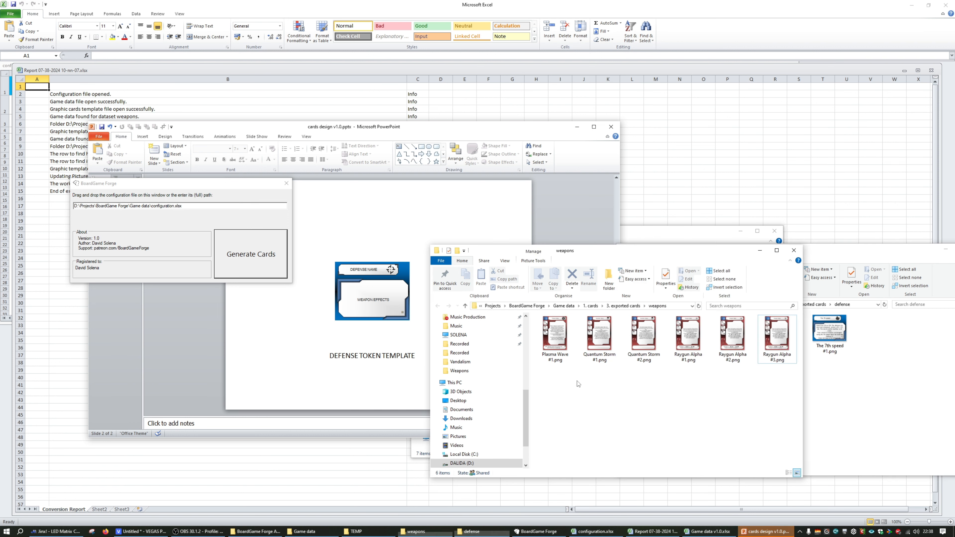
{"action": "left_click", "coordinate": [819, 353]}
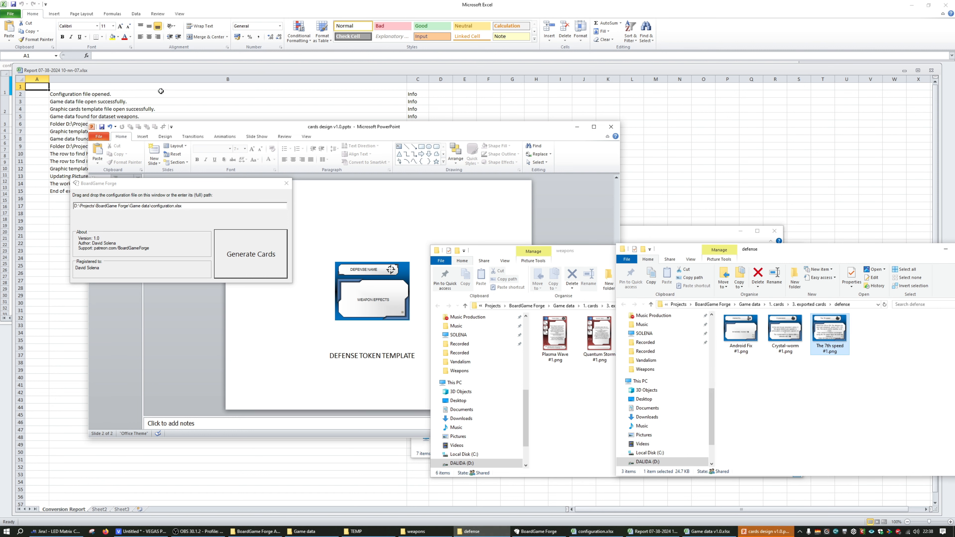
Bring the configuration.xlsx workbook to the front, show its Main sheet and make its window narrower and taller
{"action": "left_click", "coordinate": [420, 448]}
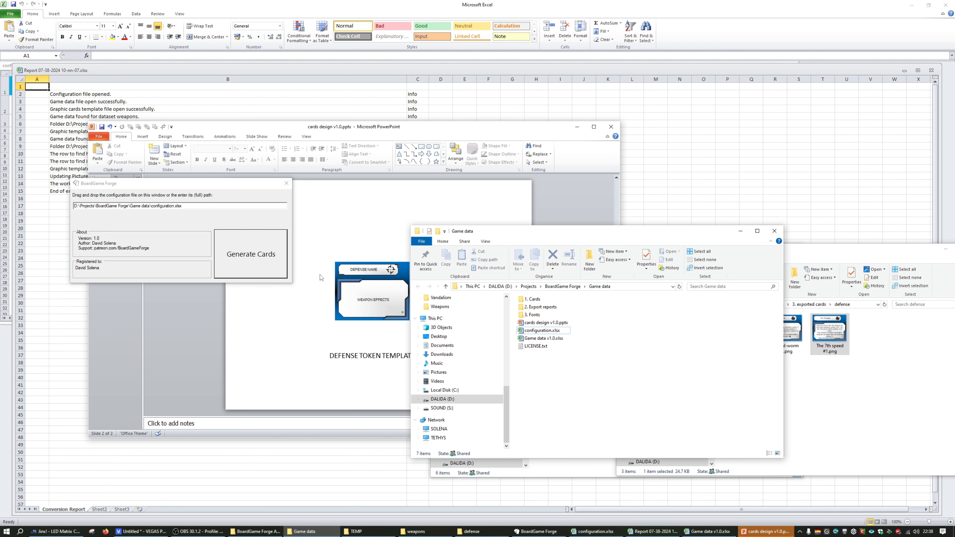
{"action": "left_click", "coordinate": [10, 103]}
{"action": "left_click_drag", "start_coordinate": [78, 65], "coordinate": [136, 96]}
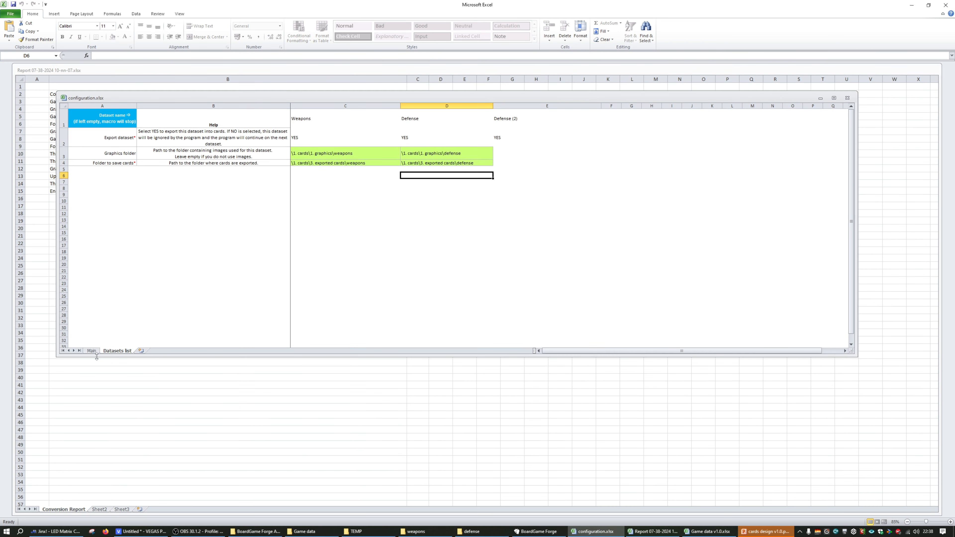
{"action": "left_click", "coordinate": [91, 351]}
{"action": "left_click_drag", "start_coordinate": [851, 351], "coordinate": [717, 419]}
Inspect the export reports folder path on the Main sheet and bring the conversion report into view
{"action": "left_click", "coordinate": [241, 121]}
{"action": "left_click", "coordinate": [246, 137]}
{"action": "left_click", "coordinate": [259, 124]}
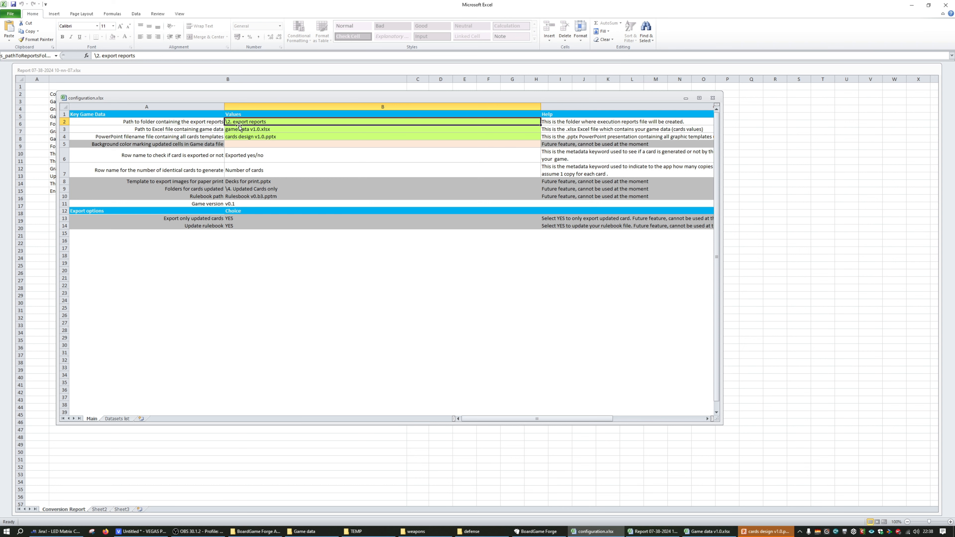
{"action": "double_click", "coordinate": [268, 122]}
{"action": "left_click_drag", "start_coordinate": [267, 122], "coordinate": [208, 117]}
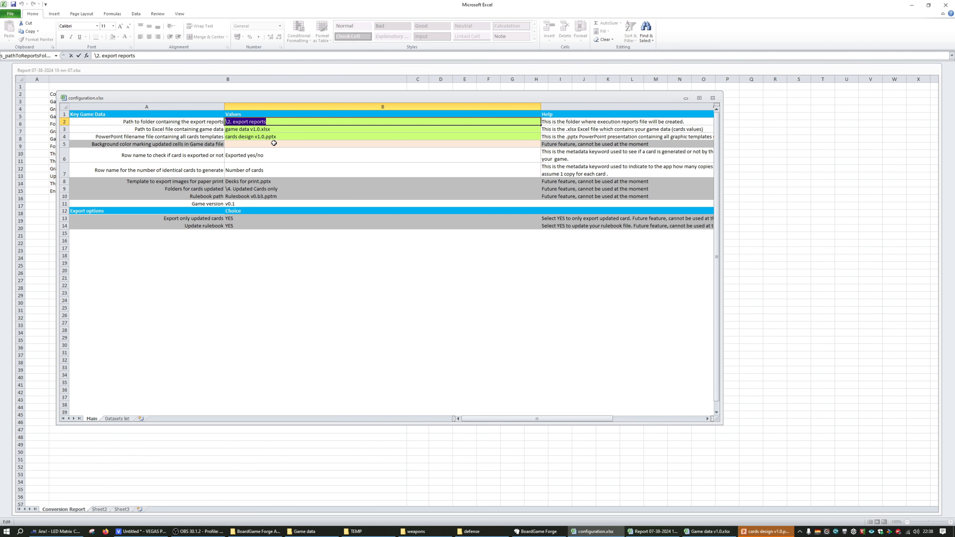
{"action": "left_click", "coordinate": [82, 90]}
{"action": "left_click_drag", "start_coordinate": [97, 70], "coordinate": [203, 154]}
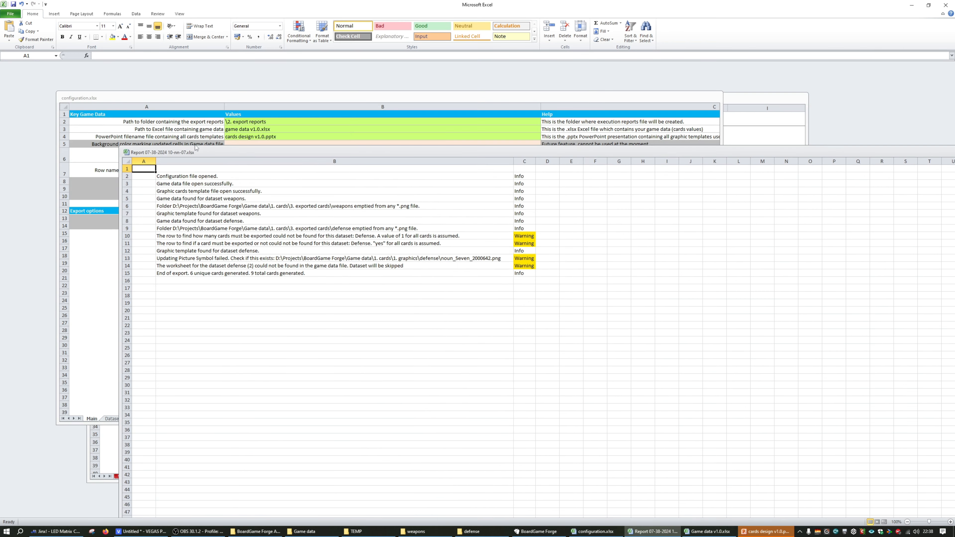
Review the configuration's game data file, card template file, row name and game version entries on the Main sheet
{"action": "left_click", "coordinate": [259, 132]}
{"action": "left_click", "coordinate": [278, 130]}
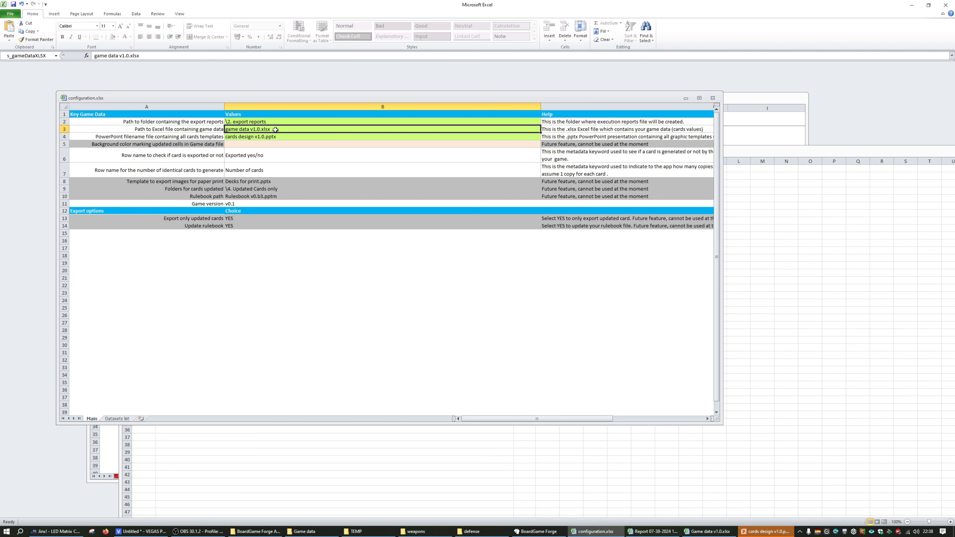
{"action": "left_click", "coordinate": [280, 137]}
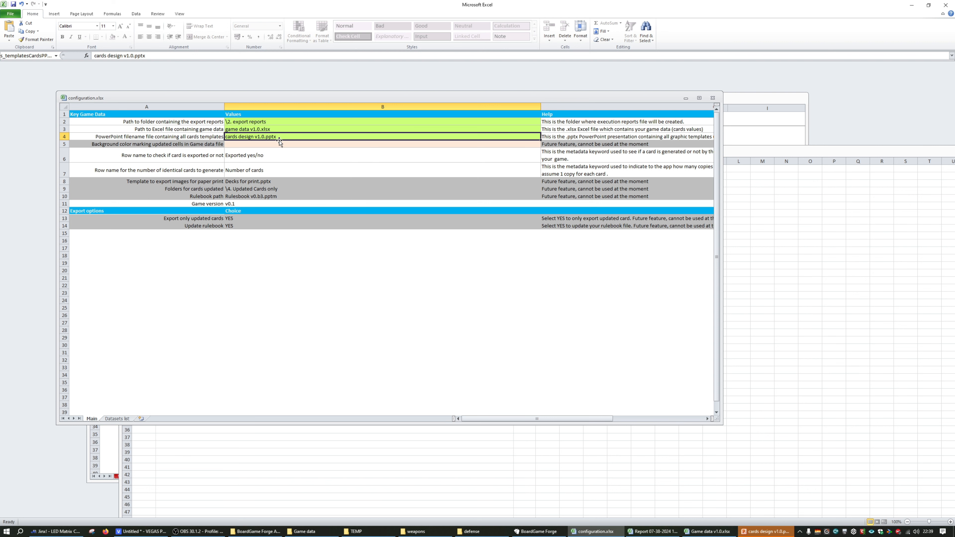
{"action": "left_click", "coordinate": [257, 159]}
{"action": "left_click", "coordinate": [250, 165]}
{"action": "left_click", "coordinate": [248, 161]}
{"action": "left_click", "coordinate": [262, 204]}
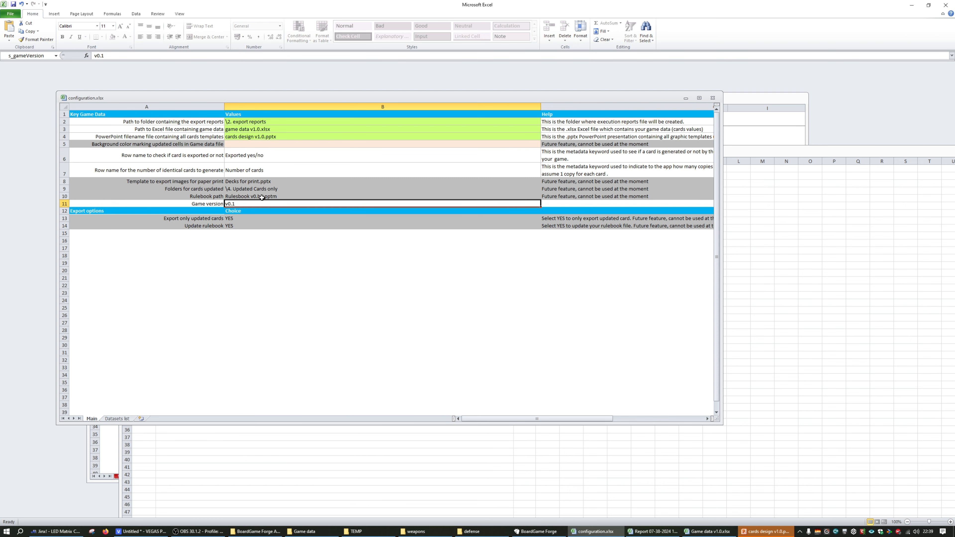
Review the row name keywords, print template and updated cards folder entries, and recheck the export reports and card template entries
{"action": "left_click", "coordinate": [281, 160]}
{"action": "left_click", "coordinate": [277, 172]}
{"action": "left_click", "coordinate": [234, 182]}
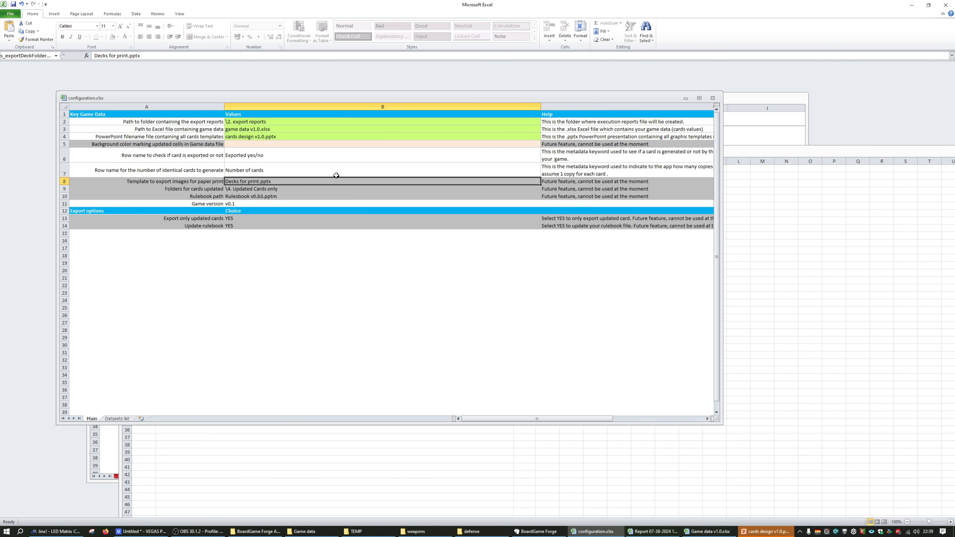
{"action": "left_click", "coordinate": [249, 190]}
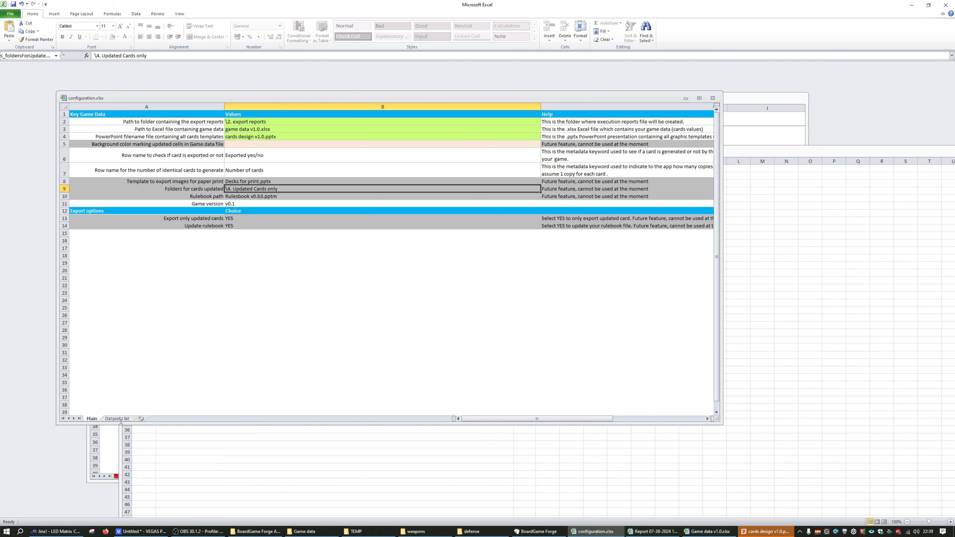
{"action": "left_click", "coordinate": [255, 123]}
{"action": "left_click", "coordinate": [258, 136]}
{"action": "left_click", "coordinate": [260, 123]}
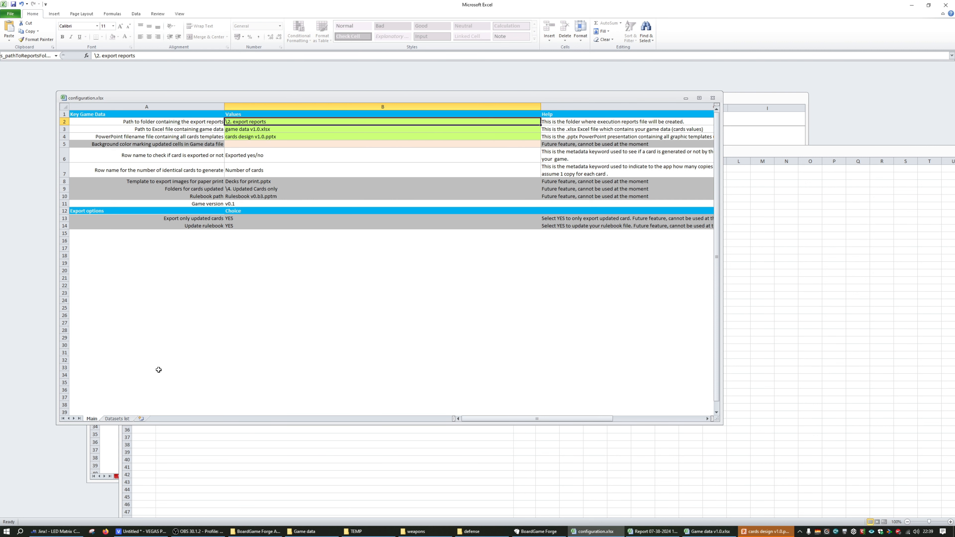
Show the Datasets list sheet and examine the Weapons and Defense dataset names, export option and graphics folder
{"action": "left_click", "coordinate": [118, 419]}
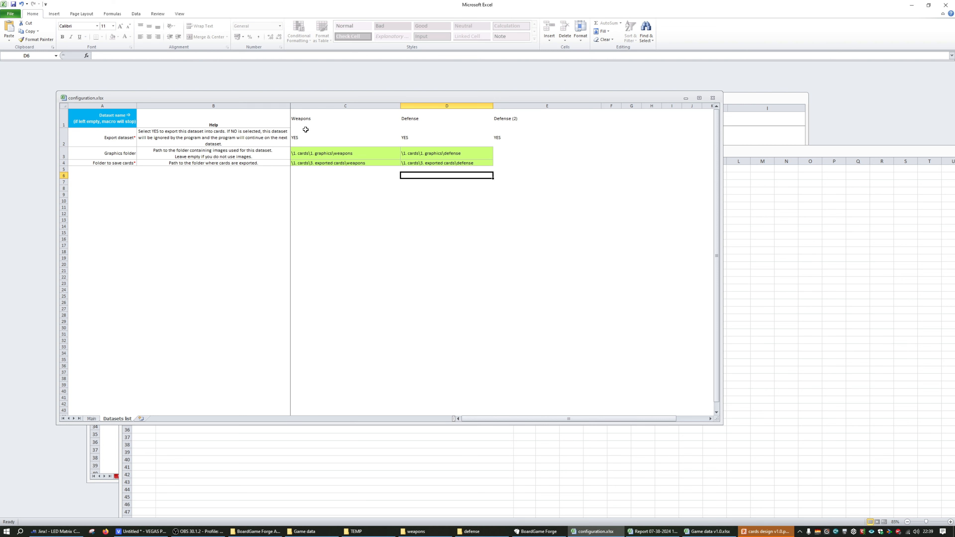
{"action": "left_click", "coordinate": [297, 121]}
{"action": "left_click", "coordinate": [309, 148]}
{"action": "left_click", "coordinate": [319, 123]}
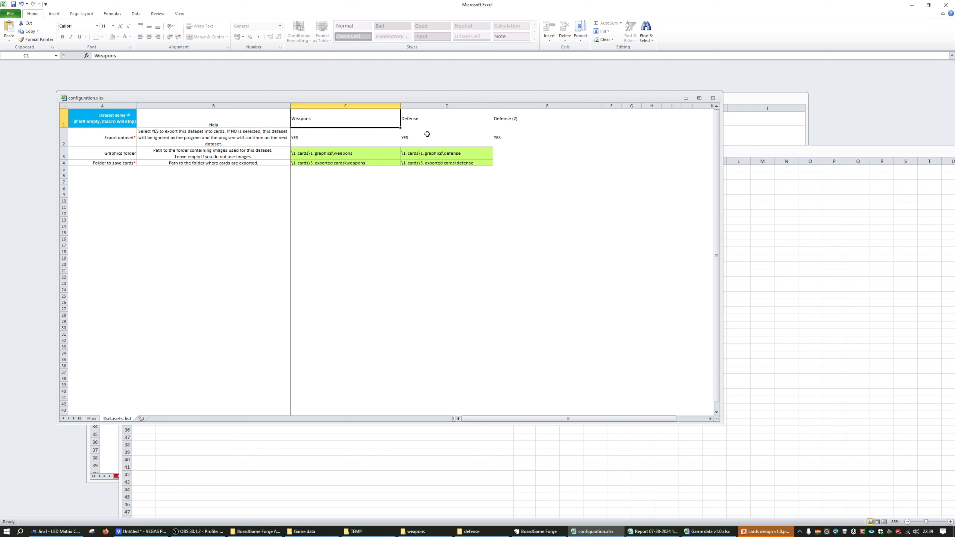
{"action": "left_click", "coordinate": [323, 154]}
{"action": "left_click", "coordinate": [321, 135]}
{"action": "left_click", "coordinate": [326, 124]}
{"action": "left_click", "coordinate": [440, 117]}
{"action": "left_click", "coordinate": [354, 113]}
{"action": "left_click", "coordinate": [343, 142]}
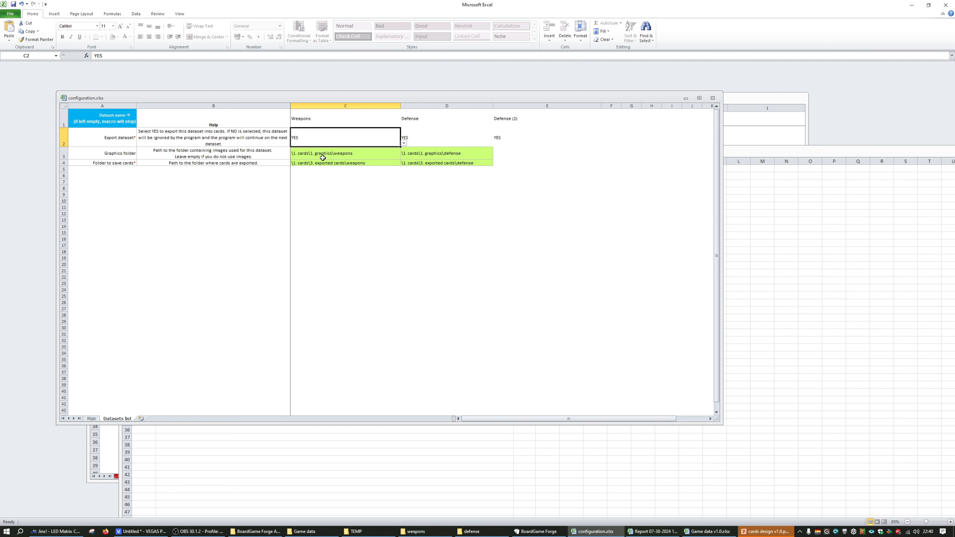
Examine the Defense (2) dataset's name and folder cells, and return to the Weapons dataset name
{"action": "left_click", "coordinate": [517, 127]}
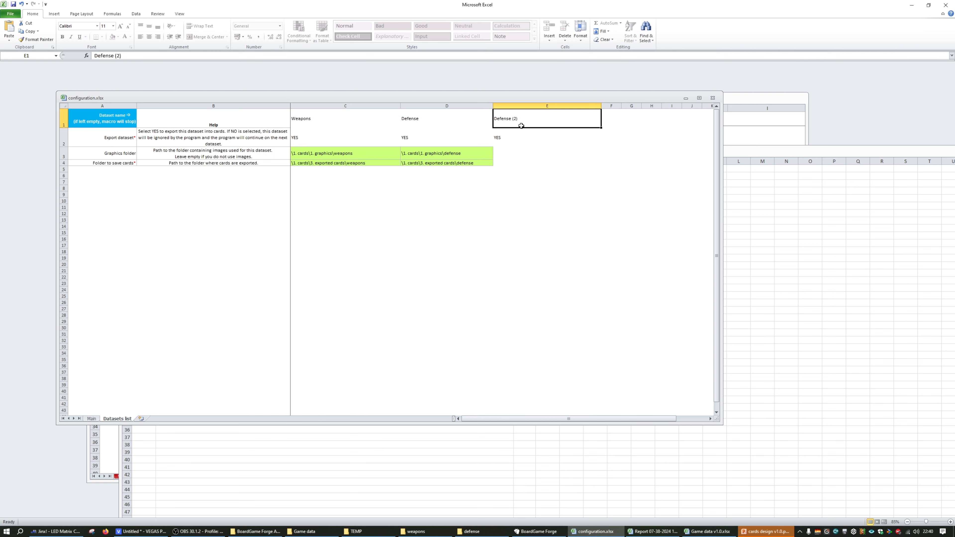
{"action": "left_click", "coordinate": [522, 163]}
{"action": "left_click", "coordinate": [512, 150]}
{"action": "left_click", "coordinate": [509, 126]}
{"action": "left_click", "coordinate": [327, 123]}
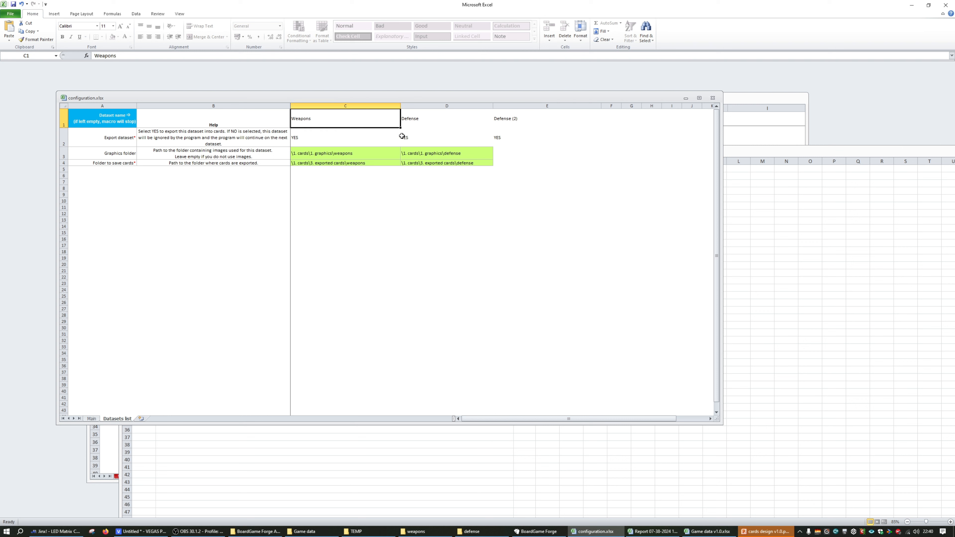
Set the Weapons dataset's export option to NO and switch it back to YES
{"action": "left_click", "coordinate": [329, 135]}
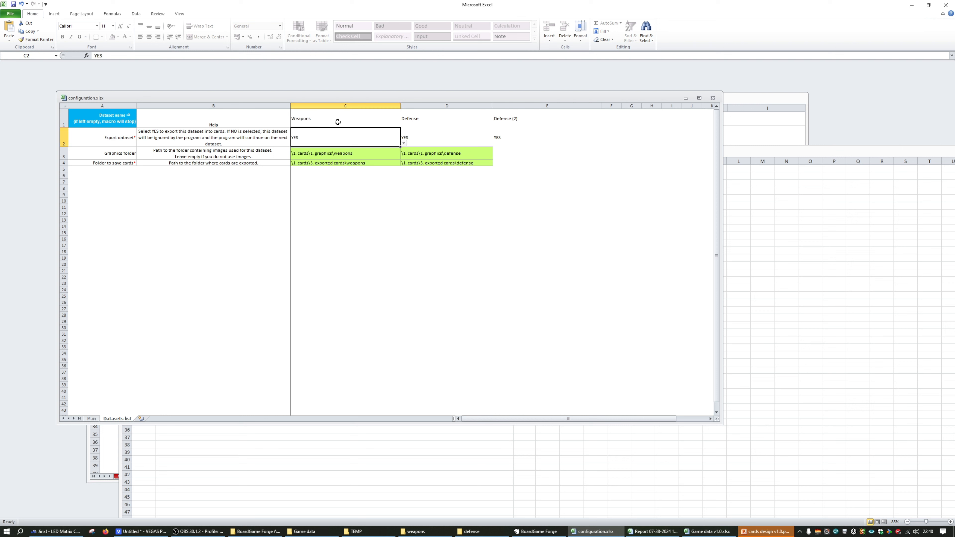
{"action": "left_click", "coordinate": [404, 143]}
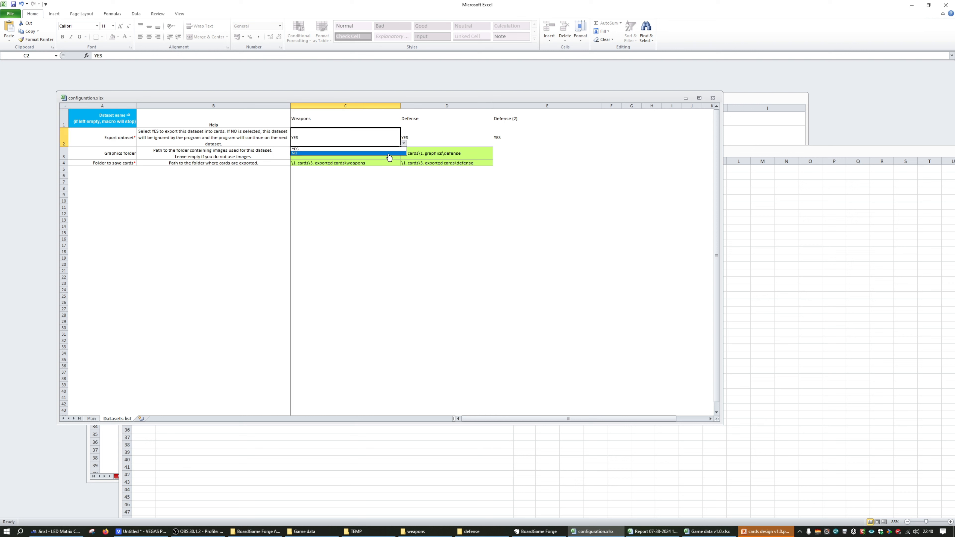
{"action": "left_click", "coordinate": [389, 154]}
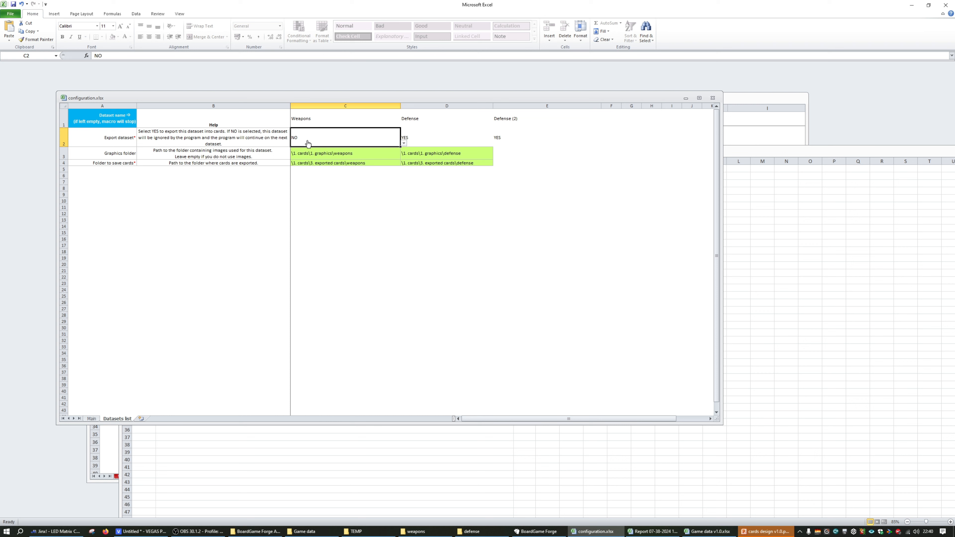
{"action": "left_click", "coordinate": [404, 144]}
{"action": "left_click", "coordinate": [366, 149]}
Highlight the Weapons dataset's graphics folder path to examine it, leaving the cell unedited
{"action": "left_click", "coordinate": [321, 155]}
{"action": "double_click", "coordinate": [370, 154]}
{"action": "left_click_drag", "start_coordinate": [370, 154], "coordinate": [277, 150]}
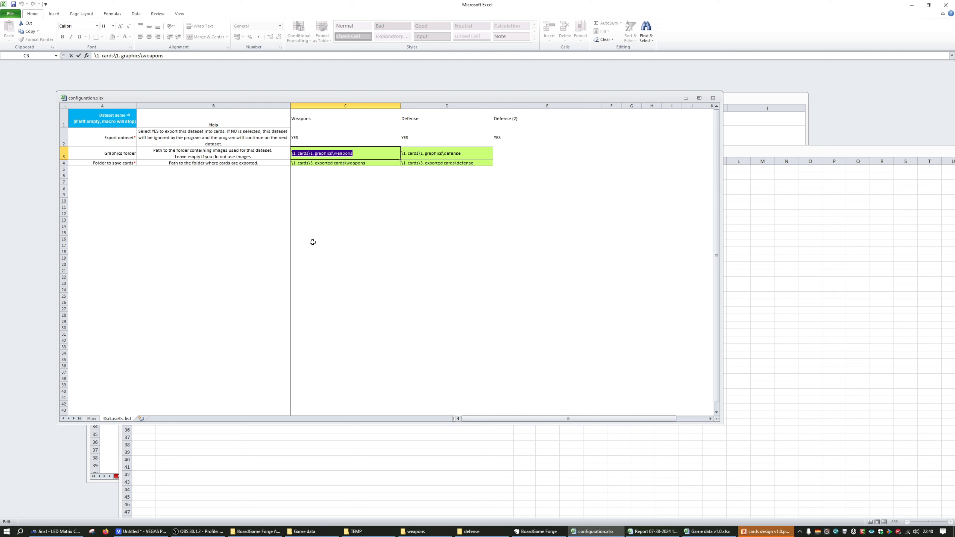
{"action": "left_click", "coordinate": [311, 231]}
Go back to the Main sheet's game data file entry and navigate from the defense folder up to the Game data folder
{"action": "left_click", "coordinate": [91, 419]}
{"action": "left_click", "coordinate": [248, 131]}
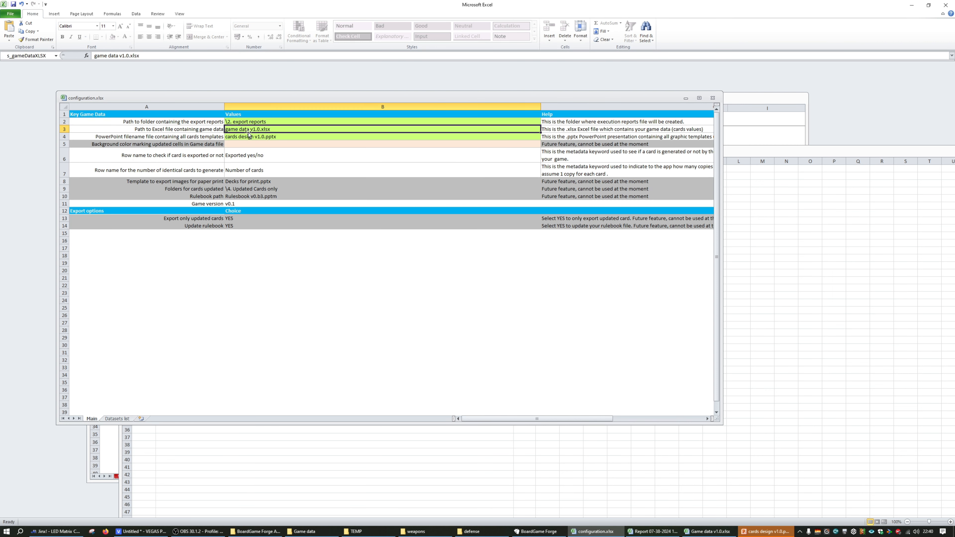
{"action": "left_click", "coordinate": [462, 531]}
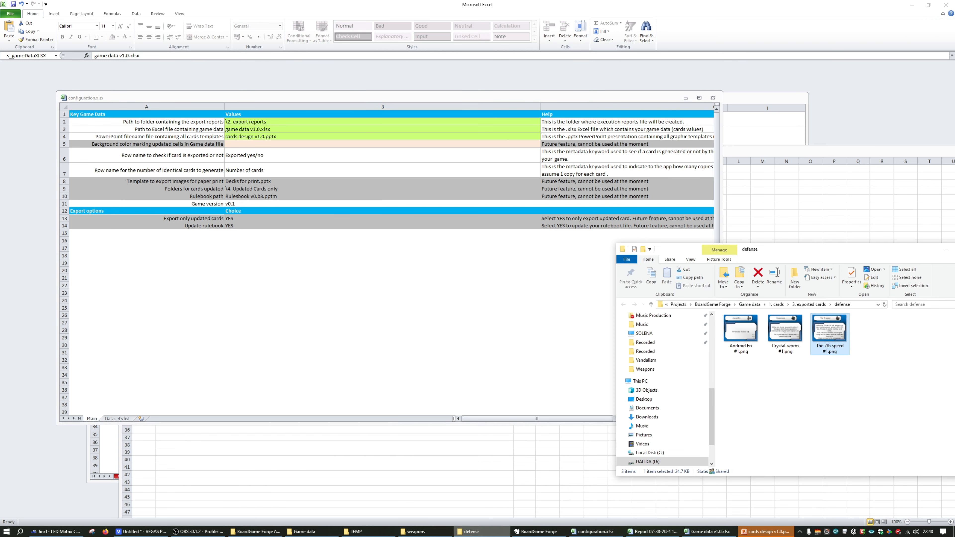
{"action": "left_click_drag", "start_coordinate": [793, 250], "coordinate": [651, 249]}
{"action": "left_click", "coordinate": [609, 303]}
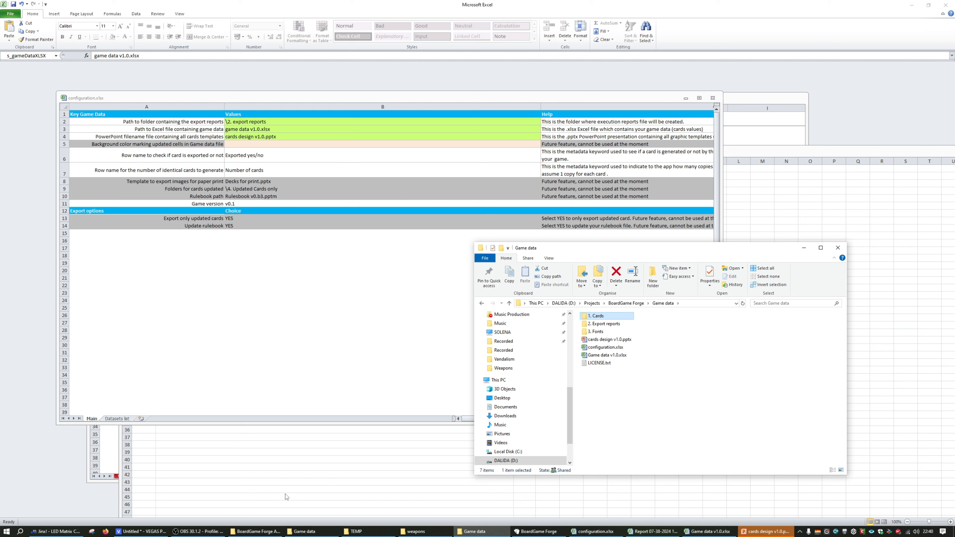
Switch to BoardGame Forge and examine the full path of the loaded configuration file
{"action": "left_click", "coordinate": [539, 531]}
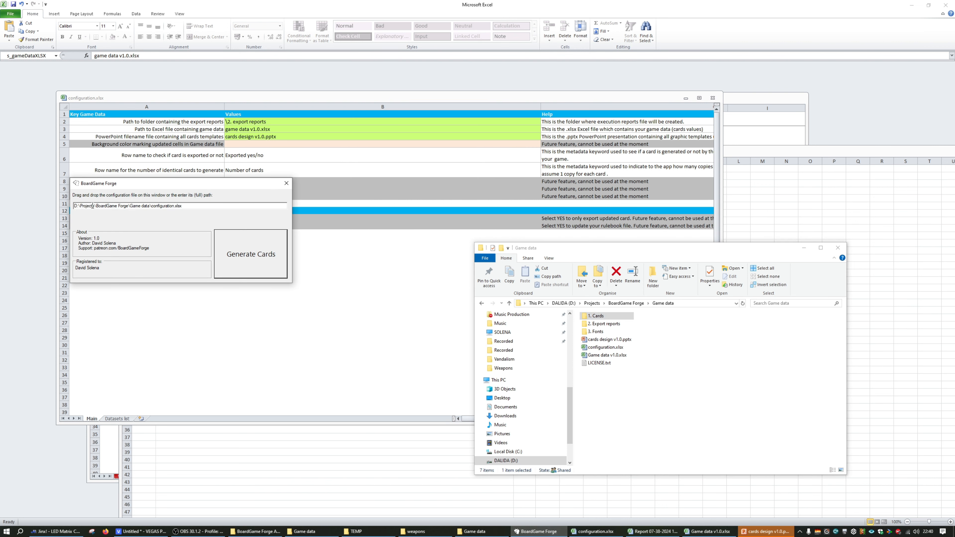
{"action": "left_click_drag", "start_coordinate": [185, 208], "coordinate": [45, 209]}
{"action": "left_click", "coordinate": [105, 206]}
{"action": "left_click_drag", "start_coordinate": [76, 207], "coordinate": [80, 206]}
{"action": "left_click", "coordinate": [81, 206]}
Compare the relative paths on the configuration's Main sheet with the location of configuration.xlsx in the Game data folder
{"action": "left_click", "coordinate": [247, 130]}
{"action": "left_click", "coordinate": [252, 121]}
{"action": "left_click", "coordinate": [249, 131]}
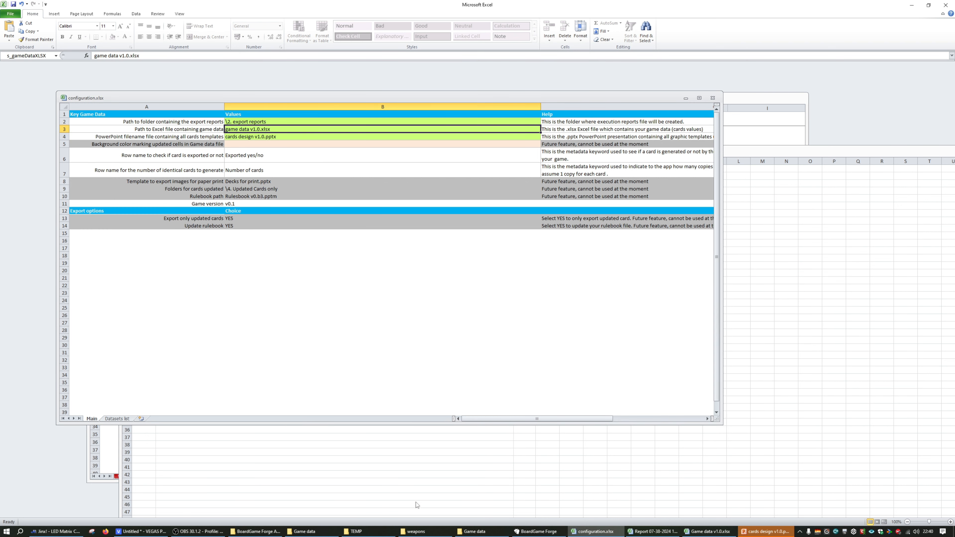
{"action": "left_click", "coordinate": [475, 531]}
{"action": "left_click", "coordinate": [613, 347]}
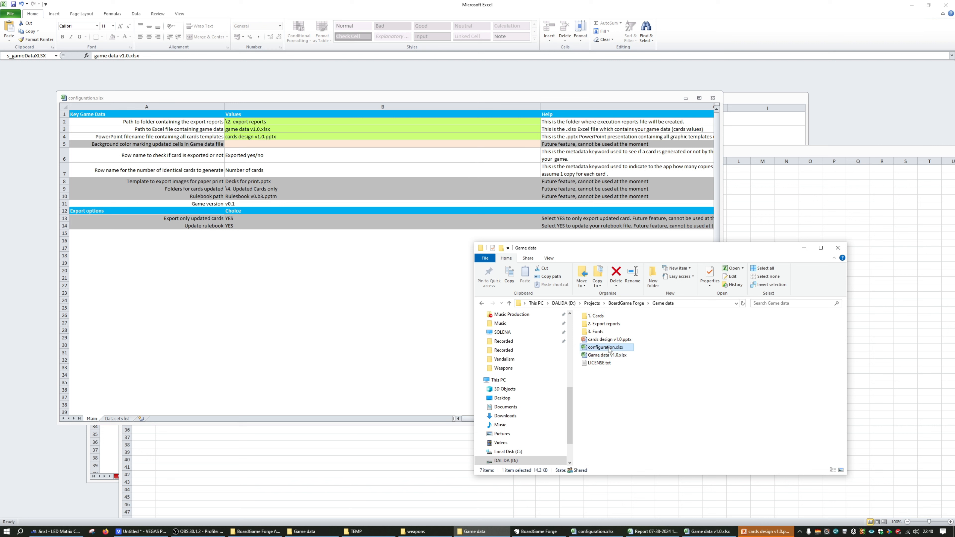
{"action": "left_click", "coordinate": [254, 127]}
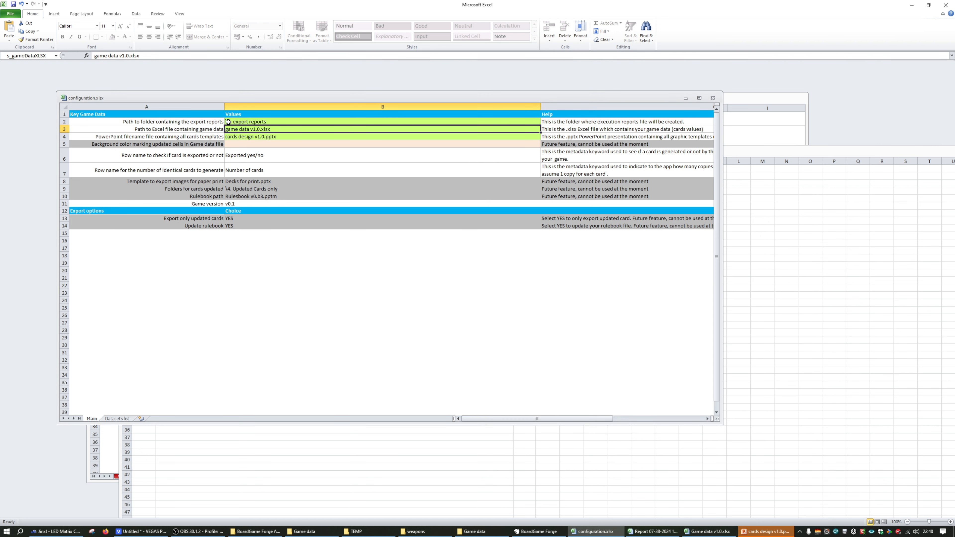
{"action": "key", "text": "alt+Tab"}
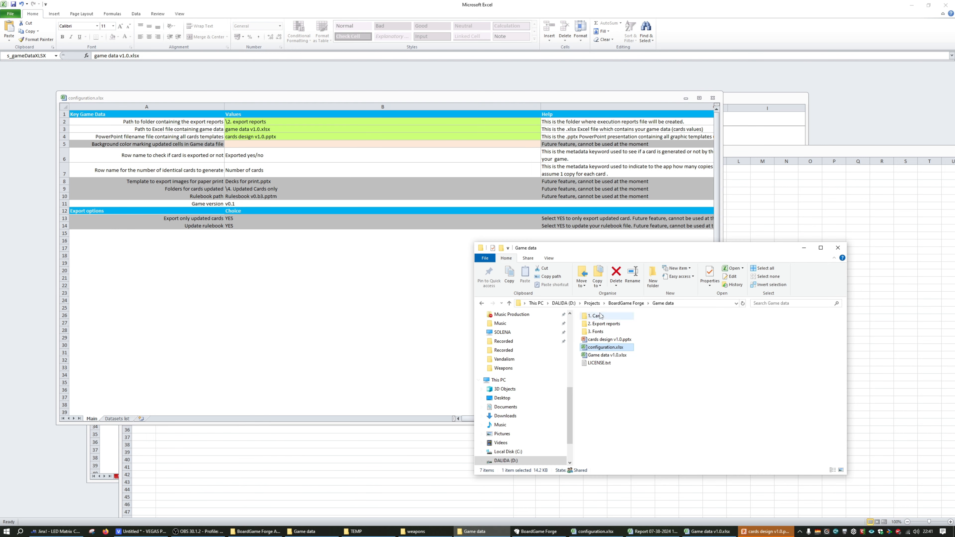
View the contents of the 2. Export reports folder, and return to the Game data folder
{"action": "left_click", "coordinate": [601, 325]}
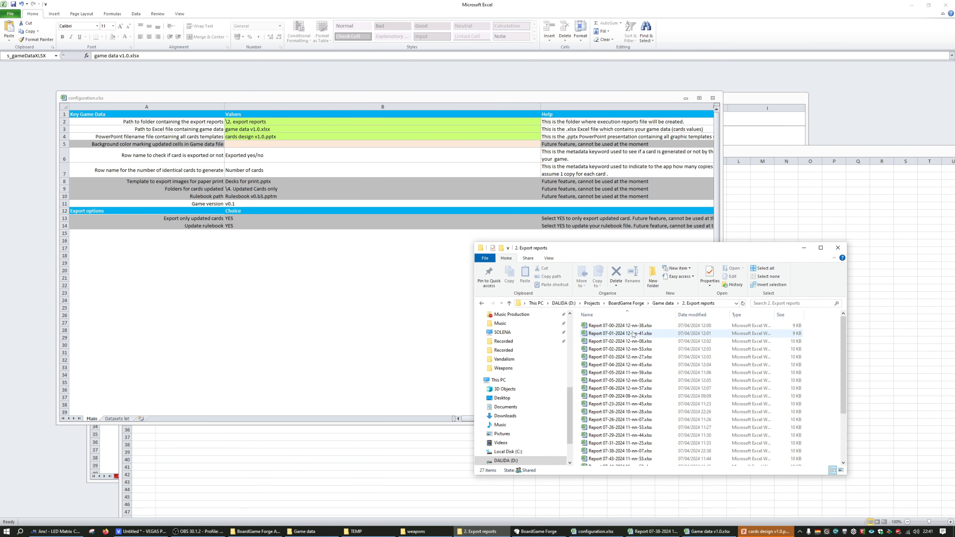
{"action": "key", "text": "alt+Left"}
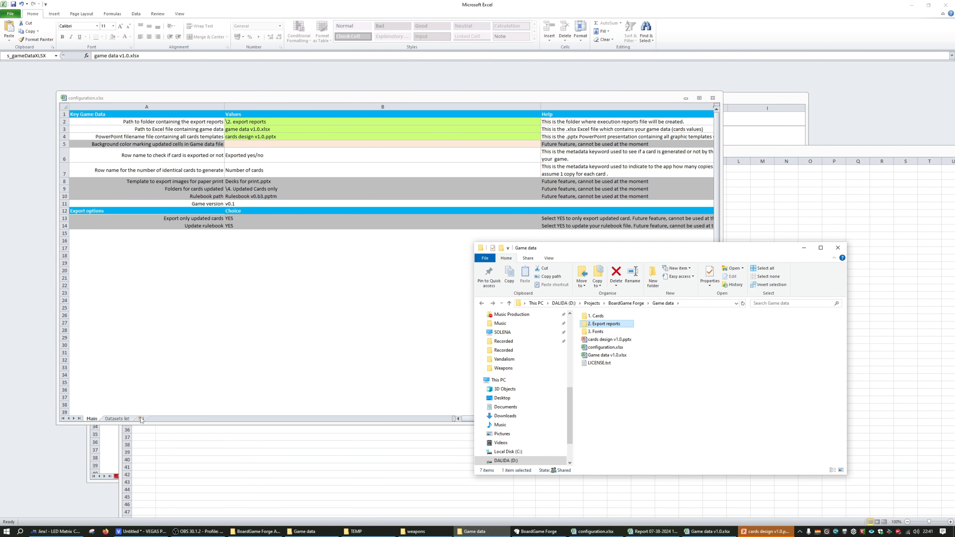
Highlight the Weapons dataset's graphics folder path on the configuration's Datasets list sheet, leaving the cell unedited
{"action": "left_click", "coordinate": [117, 419]}
{"action": "left_click", "coordinate": [335, 156]}
{"action": "double_click", "coordinate": [355, 155]}
{"action": "left_click_drag", "start_coordinate": [355, 155], "coordinate": [278, 158]}
{"action": "left_click", "coordinate": [357, 328]}
Follow the graphics path from configuration.xlsx in the Game data folder through 1. Cards and 1. Graphics to the Weapons images
{"action": "left_click", "coordinate": [428, 535]}
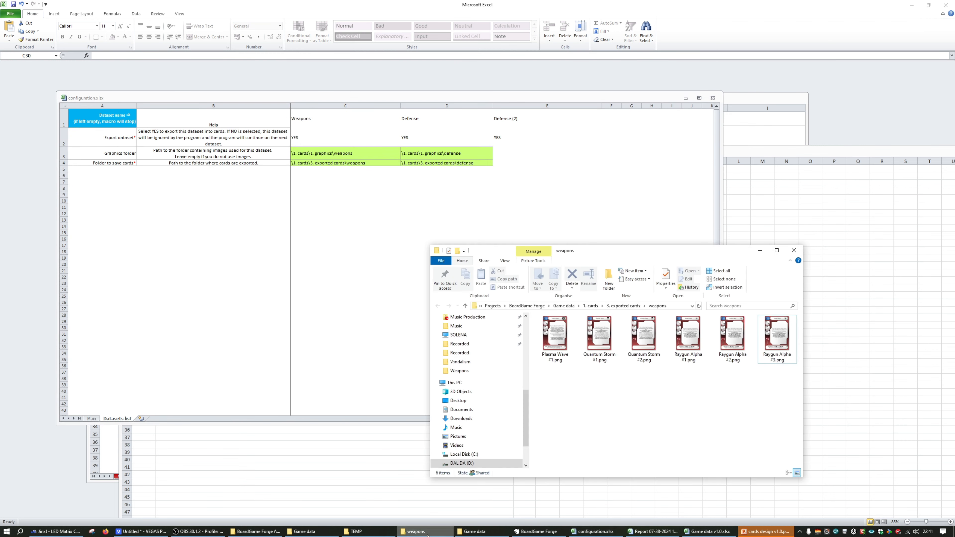
{"action": "left_click", "coordinate": [475, 531]}
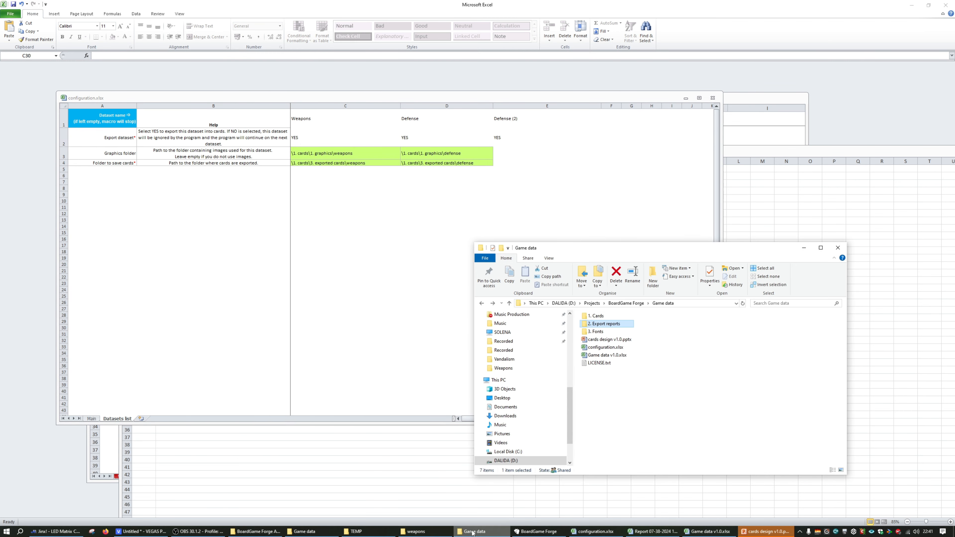
{"action": "left_click", "coordinate": [604, 346]}
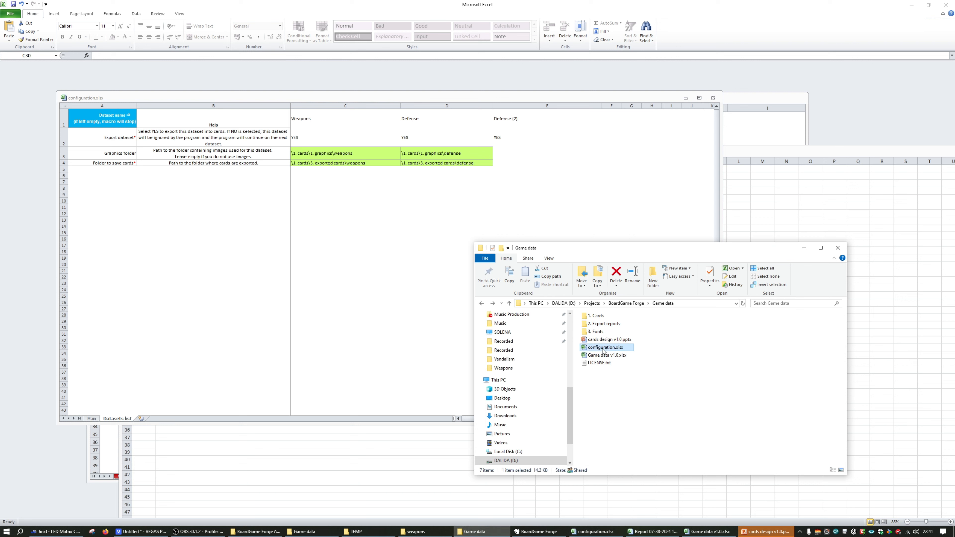
{"action": "double_click", "coordinate": [597, 317]}
{"action": "double_click", "coordinate": [599, 316]}
{"action": "double_click", "coordinate": [602, 323]}
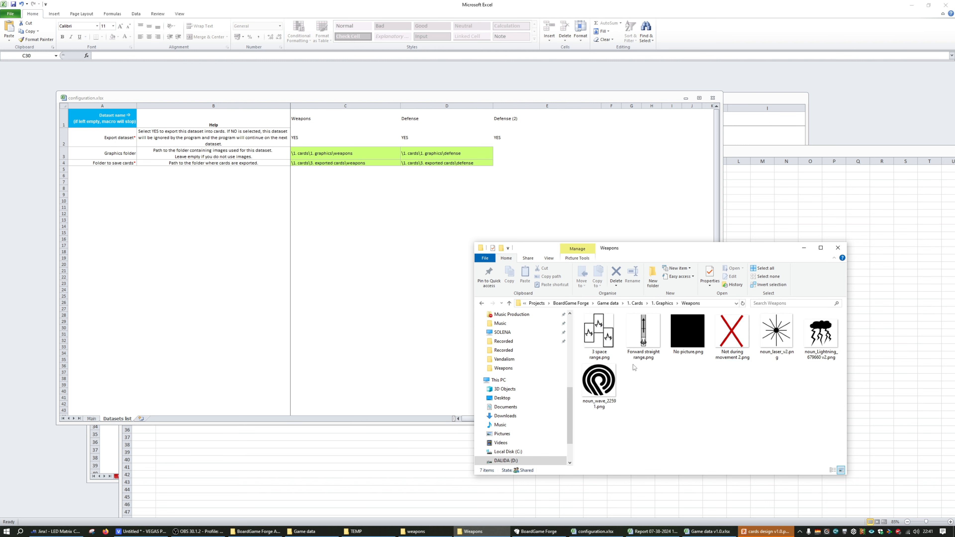
Examine the Weapons export folder path and the Defense dataset's name and folder paths on the Datasets list sheet
{"action": "left_click", "coordinate": [341, 175]}
{"action": "left_click", "coordinate": [352, 163]}
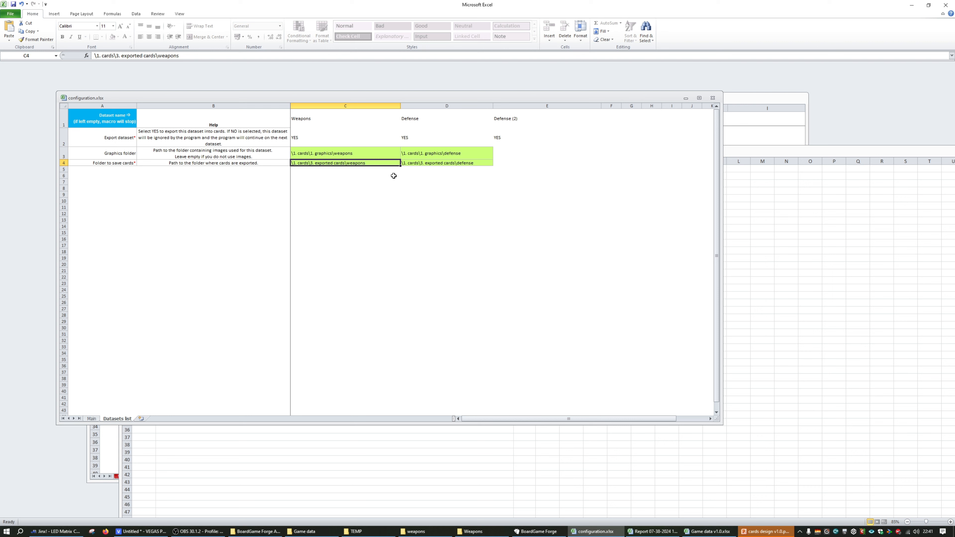
{"action": "left_click", "coordinate": [408, 164]}
{"action": "left_click", "coordinate": [425, 152]}
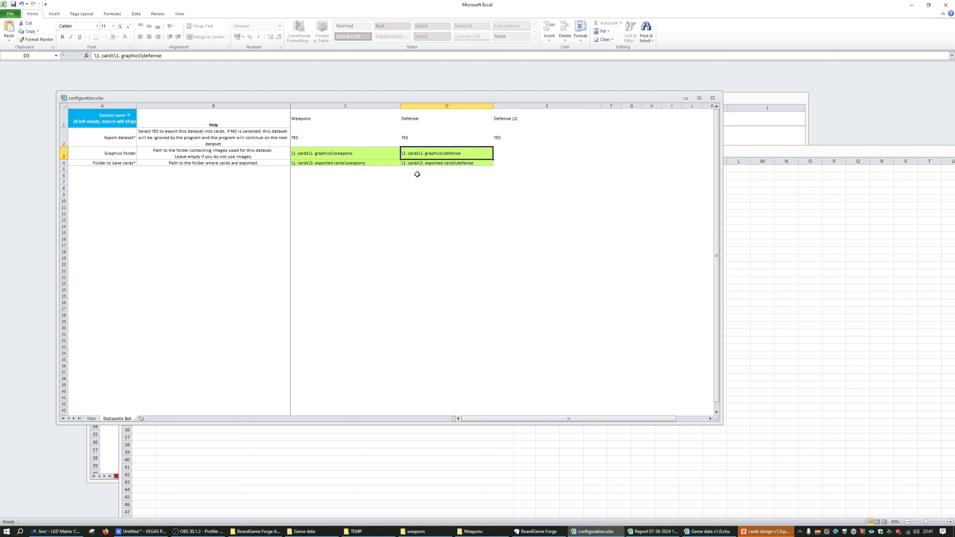
{"action": "left_click", "coordinate": [421, 120]}
{"action": "left_click", "coordinate": [425, 147]}
{"action": "left_click", "coordinate": [422, 116]}
Examine the empty dataset name cells that follow Defense (2) in the first row of the Datasets list
{"action": "left_click", "coordinate": [519, 118]}
{"action": "left_click", "coordinate": [666, 119]}
{"action": "left_click", "coordinate": [598, 116]}
{"action": "left_click", "coordinate": [622, 106]}
{"action": "left_click", "coordinate": [612, 121]}
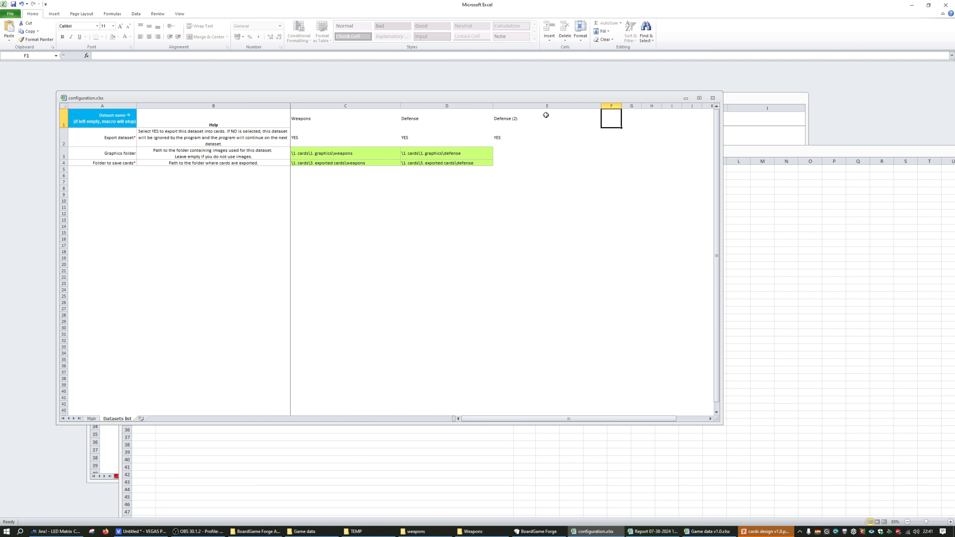
Clear the Defense dataset name from the Datasets list, and undo the deletion
{"action": "left_click_drag", "start_coordinate": [454, 120], "coordinate": [433, 119]}
{"action": "key", "text": "Delete"}
{"action": "key", "text": "Right"}
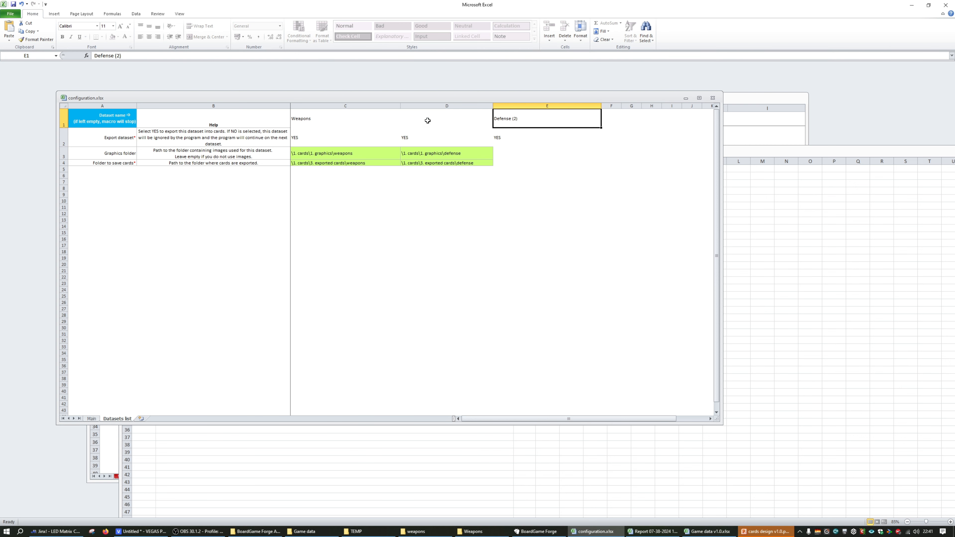
{"action": "key", "text": "ctrl+z"}
Move the configuration.xlsx window aside and examine the Defense (2) and Weapons dataset names
{"action": "key", "text": "Right"}
{"action": "left_click_drag", "start_coordinate": [377, 100], "coordinate": [318, 96]}
{"action": "left_click", "coordinate": [453, 147]}
{"action": "key", "text": "Up"}
{"action": "key", "text": "Up"}
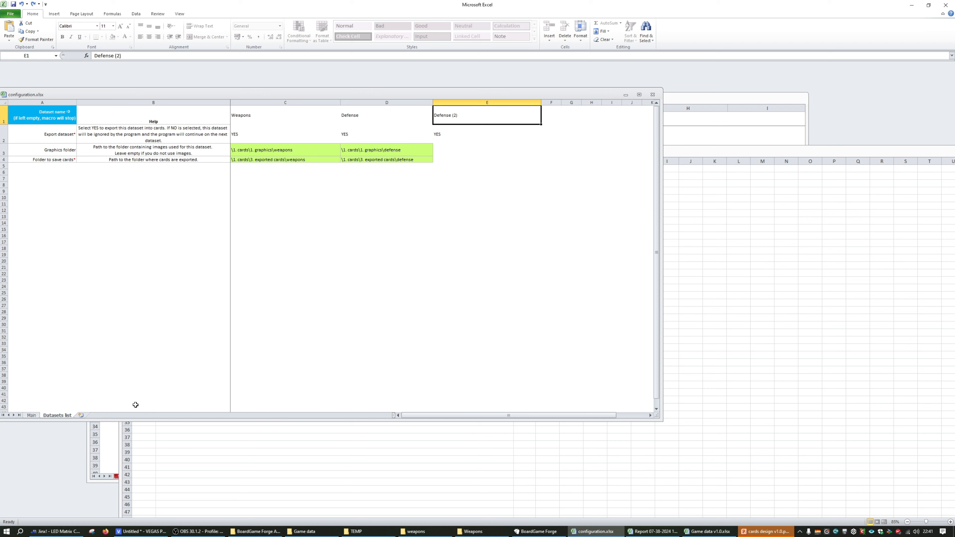
{"action": "left_click", "coordinate": [262, 117]}
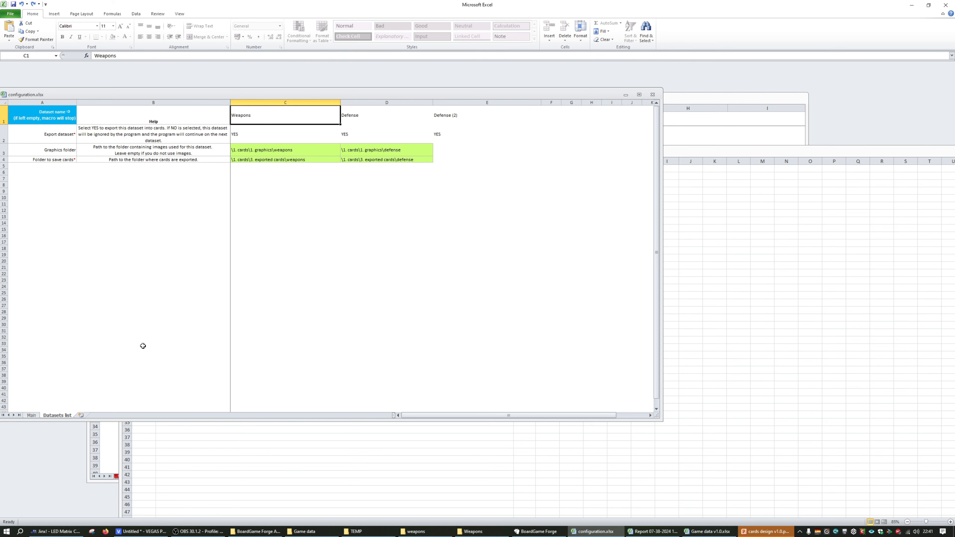
Bring Game data v1.0.xlsx forward, place it beside the configuration's field labels, and highlight the Weapons sheet name
{"action": "left_click", "coordinate": [111, 455]}
{"action": "left_click", "coordinate": [128, 477]}
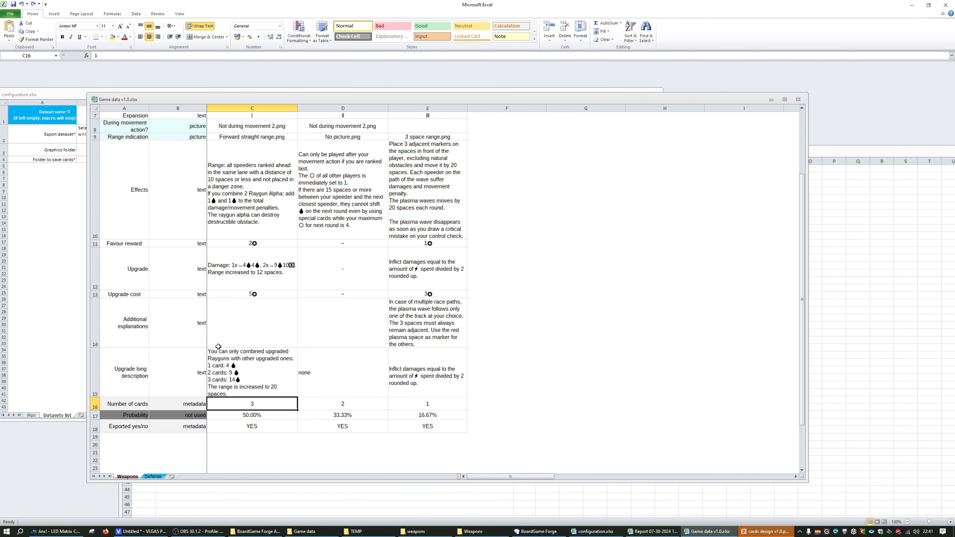
{"action": "scroll", "coordinate": [219, 347], "scroll_direction": "up", "scroll_amount": 2}
{"action": "scroll", "coordinate": [218, 347], "scroll_direction": "down", "scroll_amount": 1}
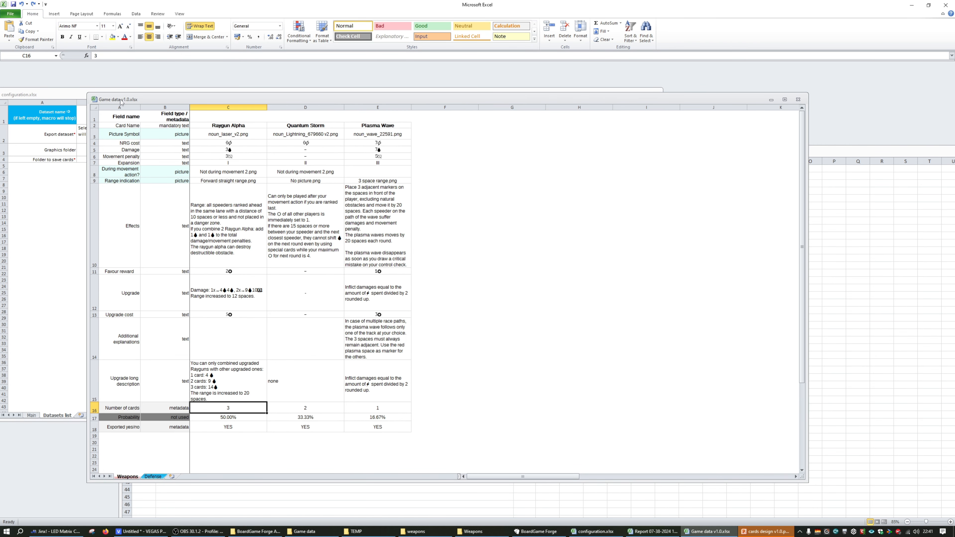
{"action": "left_click_drag", "start_coordinate": [122, 102], "coordinate": [215, 103]}
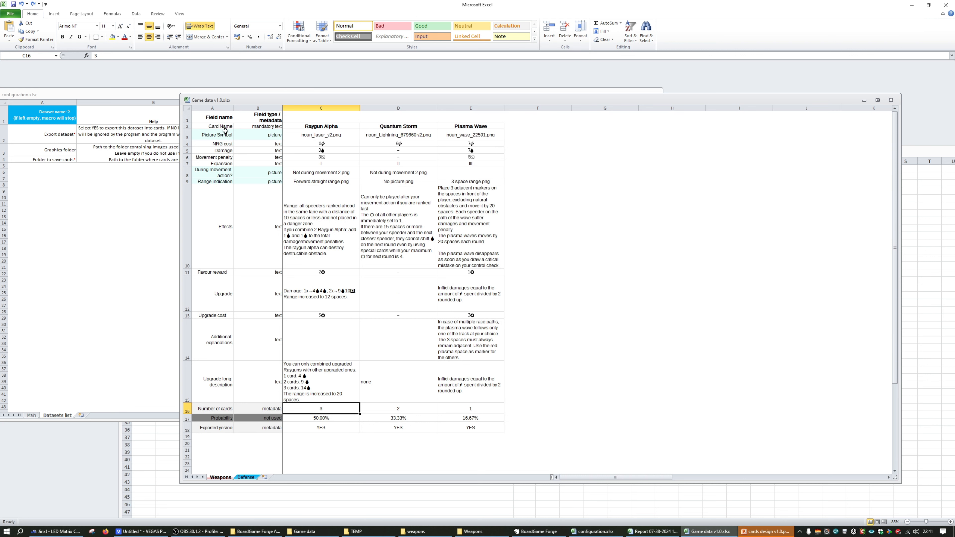
{"action": "double_click", "coordinate": [222, 477]}
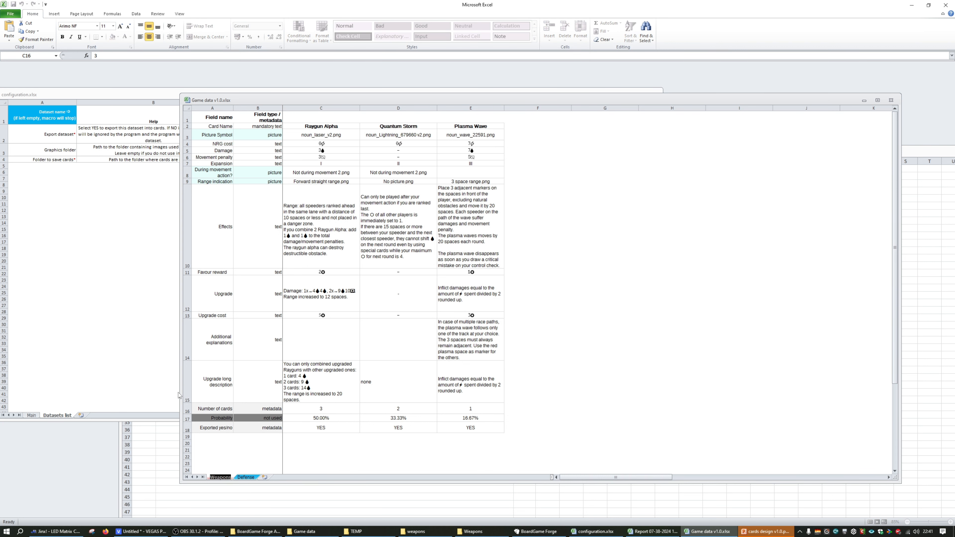
Compare the Weapons dataset name in configuration.xlsx with the Weapons sheet name in Game data v1.0.xlsx, leaving both unedited
{"action": "left_click", "coordinate": [168, 372]}
{"action": "double_click", "coordinate": [269, 113]}
{"action": "double_click", "coordinate": [269, 113]}
{"action": "left_click", "coordinate": [279, 192]}
{"action": "left_click", "coordinate": [646, 256]}
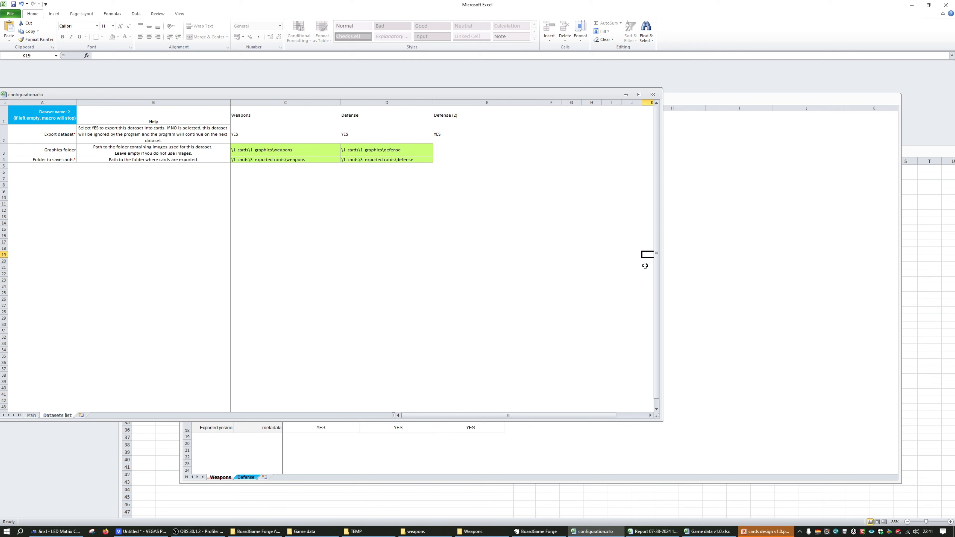
{"action": "left_click", "coordinate": [317, 432]}
{"action": "double_click", "coordinate": [227, 478]}
{"action": "left_click", "coordinate": [228, 479]}
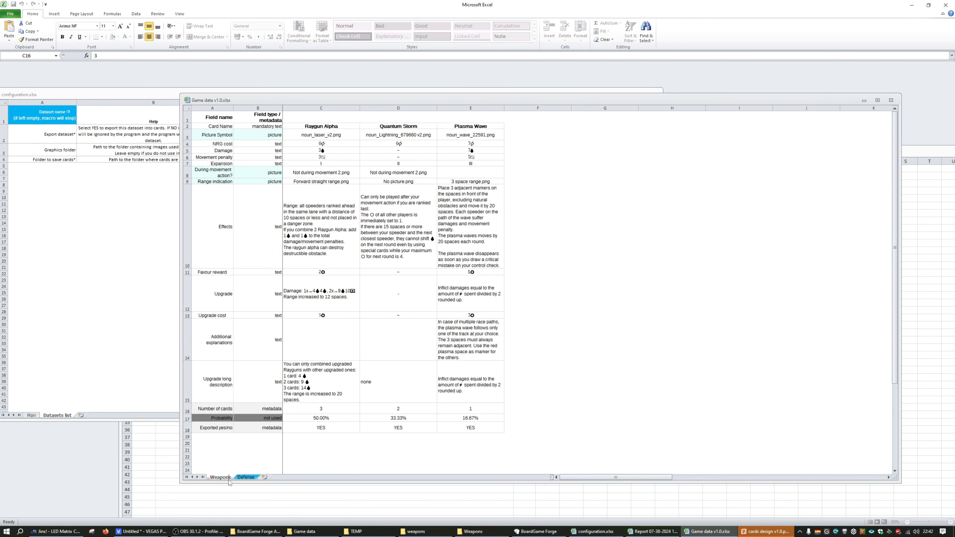
{"action": "left_click", "coordinate": [232, 477]}
{"action": "double_click", "coordinate": [215, 479]}
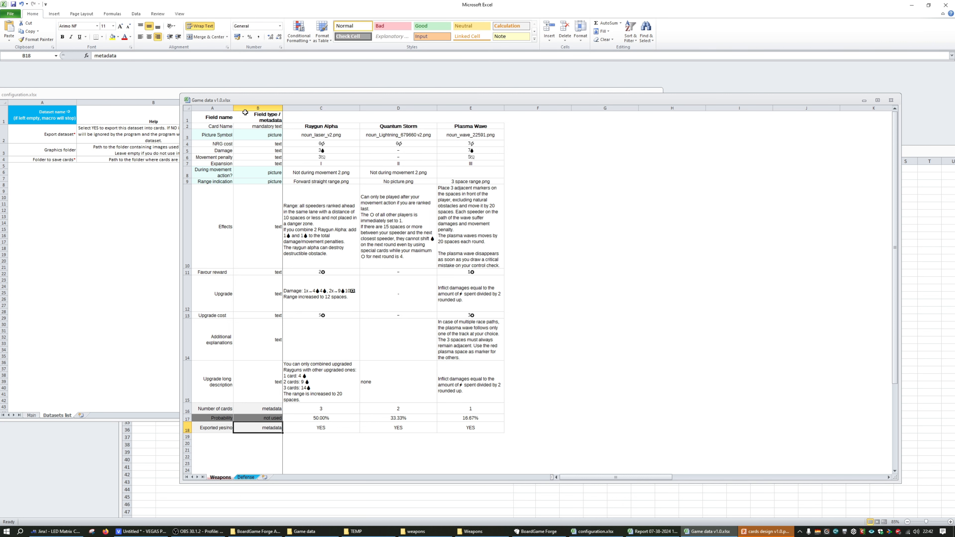
Show the game data's Defense sheet, and copy the Defense (2) dataset name from the configuration's Datasets list
{"action": "left_click", "coordinate": [246, 477]}
{"action": "left_click", "coordinate": [120, 287]}
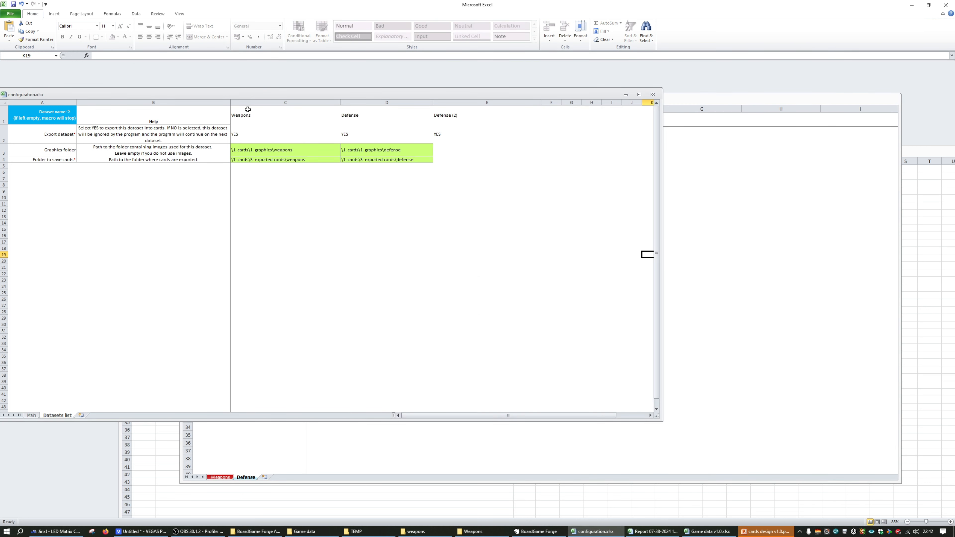
{"action": "left_click", "coordinate": [487, 114]}
{"action": "double_click", "coordinate": [470, 116]}
{"action": "left_click_drag", "start_coordinate": [471, 116], "coordinate": [404, 115]}
{"action": "key", "text": "ctrl+c"}
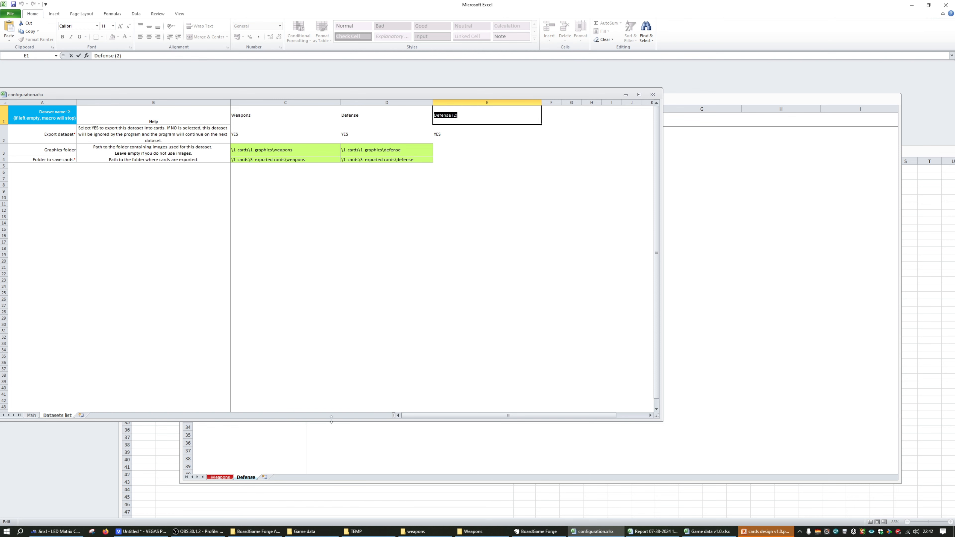
Check the game data workbook's sheets for Defense (2), and examine the export report's entry for that dataset
{"action": "left_click", "coordinate": [278, 455]}
{"action": "left_click", "coordinate": [265, 477]}
{"action": "left_click", "coordinate": [247, 477]}
{"action": "right_click", "coordinate": [268, 477]}
{"action": "left_click", "coordinate": [286, 404]}
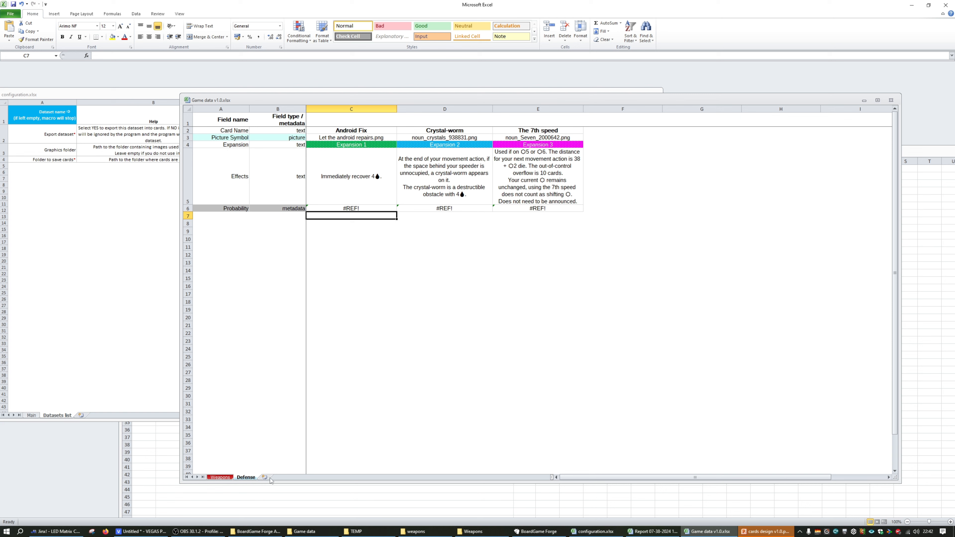
{"action": "left_click", "coordinate": [166, 479]}
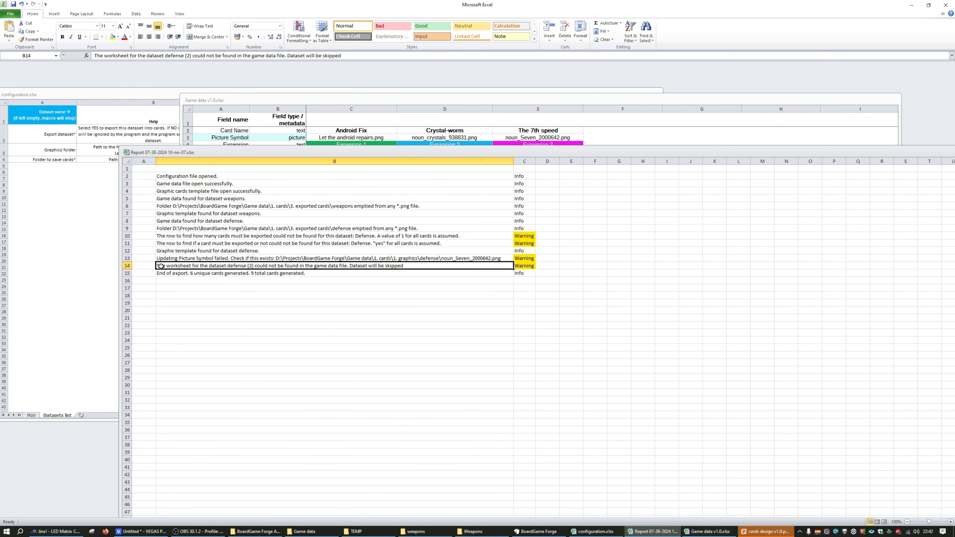
{"action": "left_click", "coordinate": [232, 266]}
Return to the game data's Weapons sheet and examine its card names, picture files and field values
{"action": "left_click", "coordinate": [360, 140]}
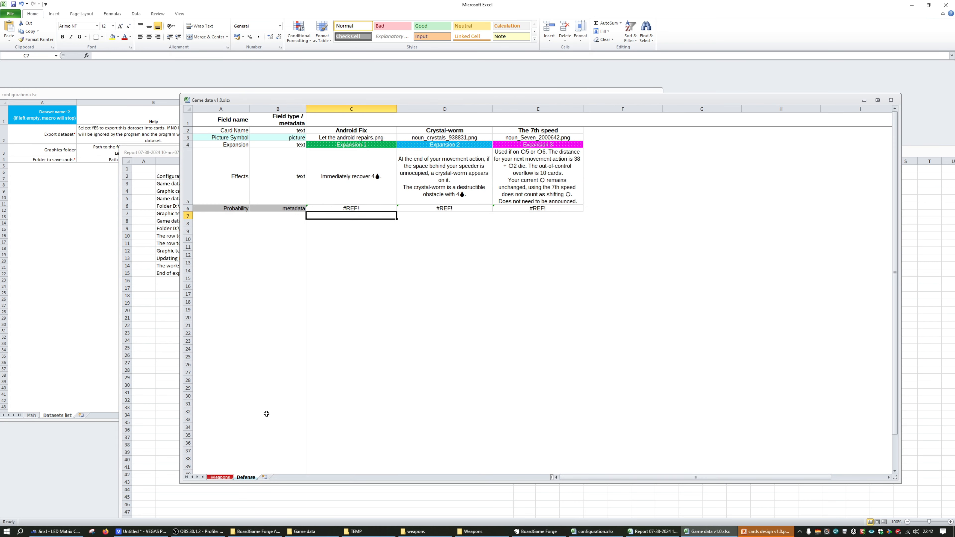
{"action": "left_click", "coordinate": [226, 478]}
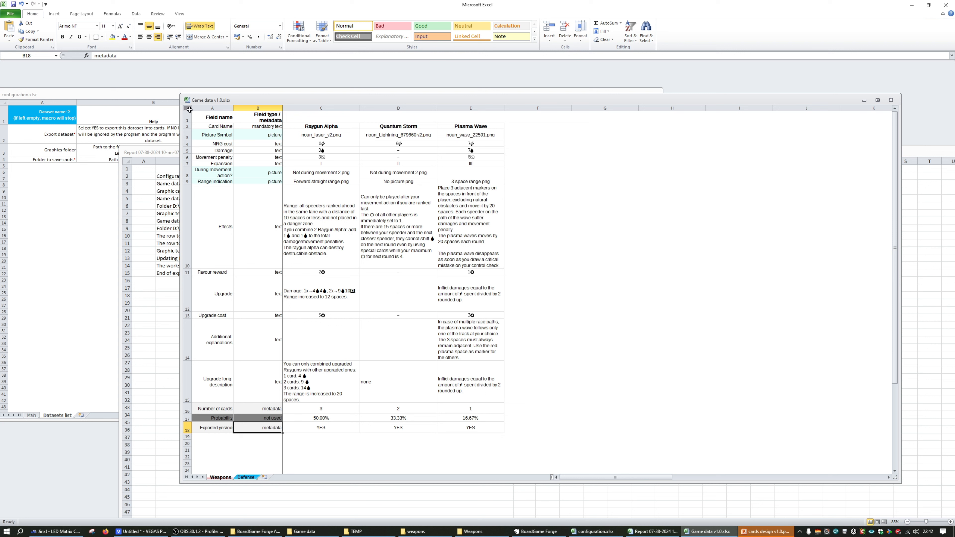
{"action": "left_click", "coordinate": [307, 158]}
{"action": "left_click", "coordinate": [321, 205]}
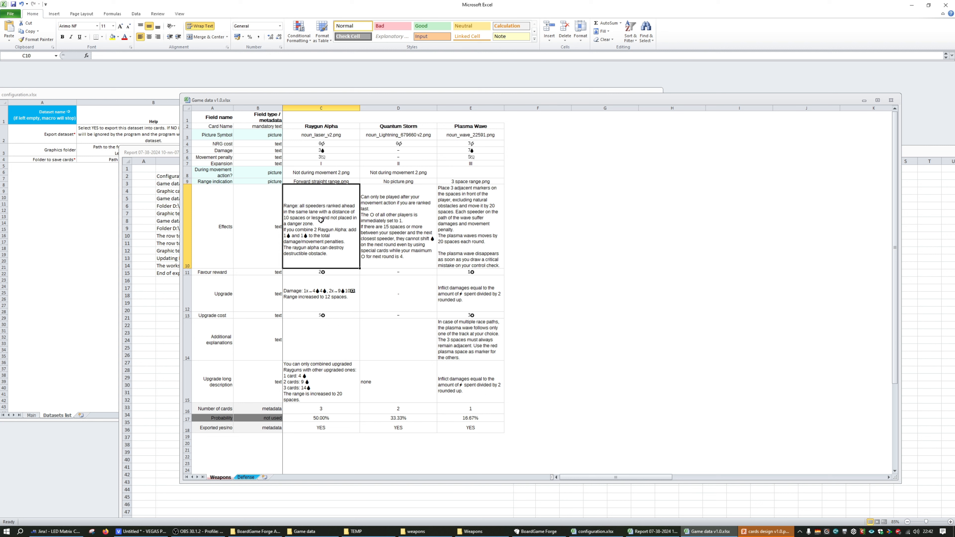
{"action": "left_click", "coordinate": [344, 128]}
{"action": "left_click", "coordinate": [456, 125]}
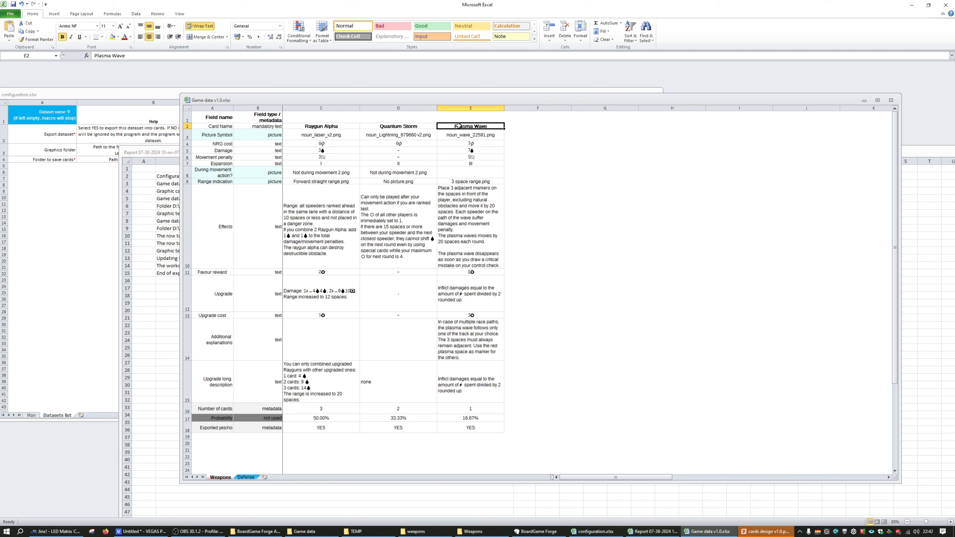
{"action": "left_click", "coordinate": [328, 122]}
{"action": "left_click", "coordinate": [331, 134]}
{"action": "left_click", "coordinate": [379, 173]}
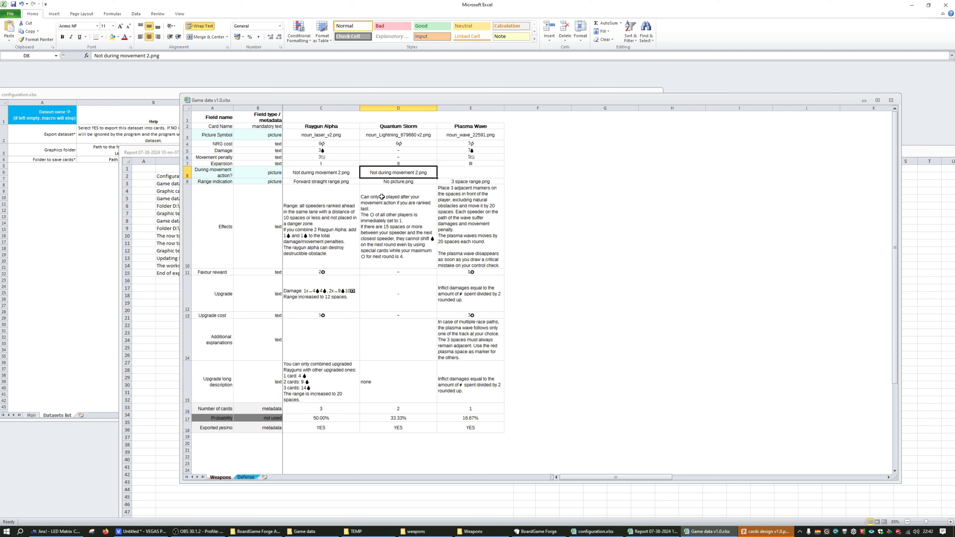
Examine the field types of the Damage, NRG cost, Picture Symbol and Card Name rows on the Weapons sheet
{"action": "key", "text": "Left"}
{"action": "key", "text": "Up"}
{"action": "key", "text": "Up"}
{"action": "key", "text": "Up"}
{"action": "key", "text": "Left"}
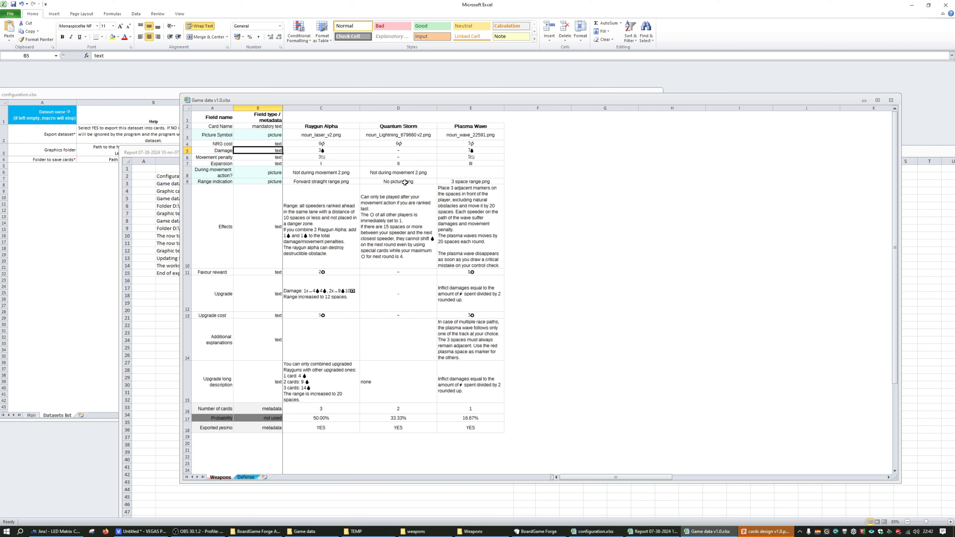
{"action": "key", "text": "Up"}
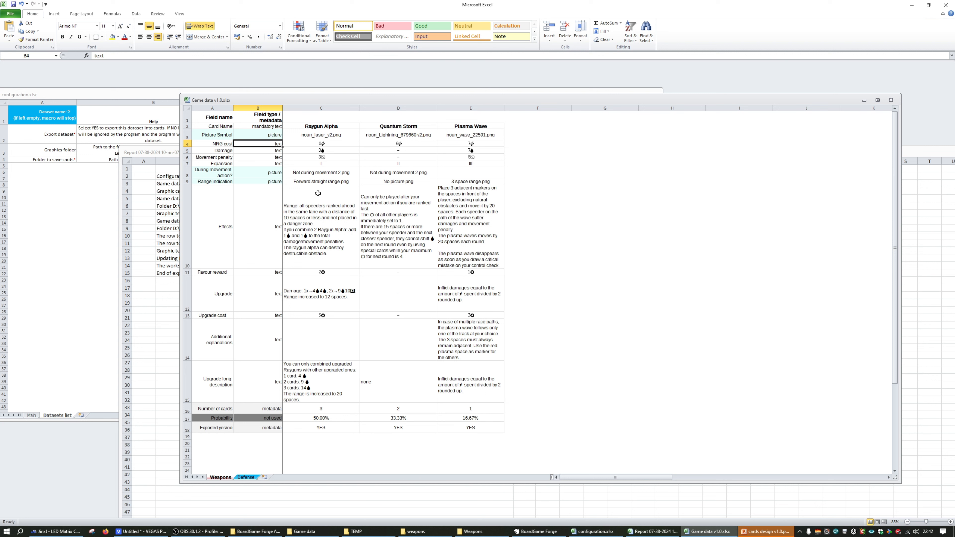
{"action": "left_click", "coordinate": [276, 126]}
{"action": "left_click", "coordinate": [278, 143]}
{"action": "left_click", "coordinate": [275, 137]}
{"action": "left_click", "coordinate": [275, 126]}
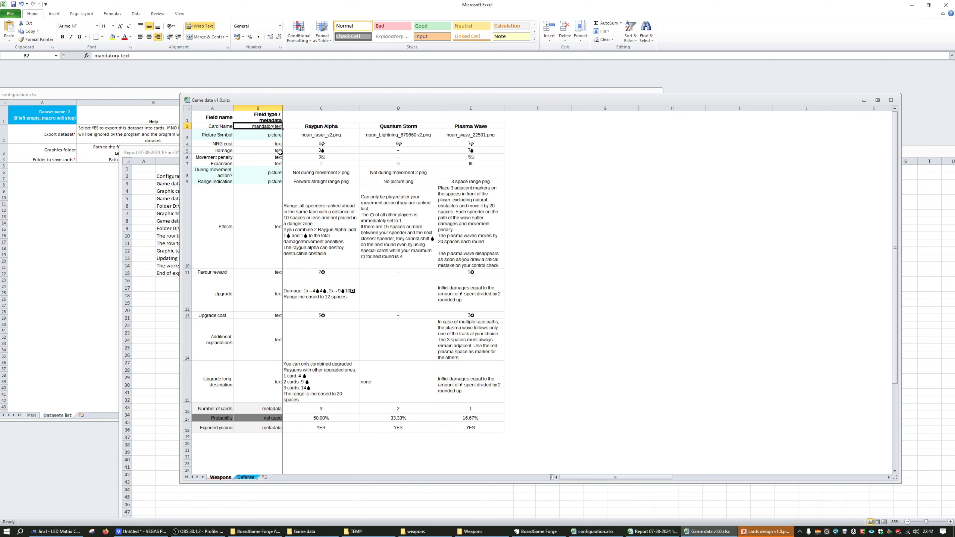
Go through the card names on the Weapons sheet from Raygun Alpha to Plasma Wave and the empty column after them
{"action": "left_click", "coordinate": [319, 127]}
{"action": "key", "text": "Right"}
{"action": "key", "text": "Right"}
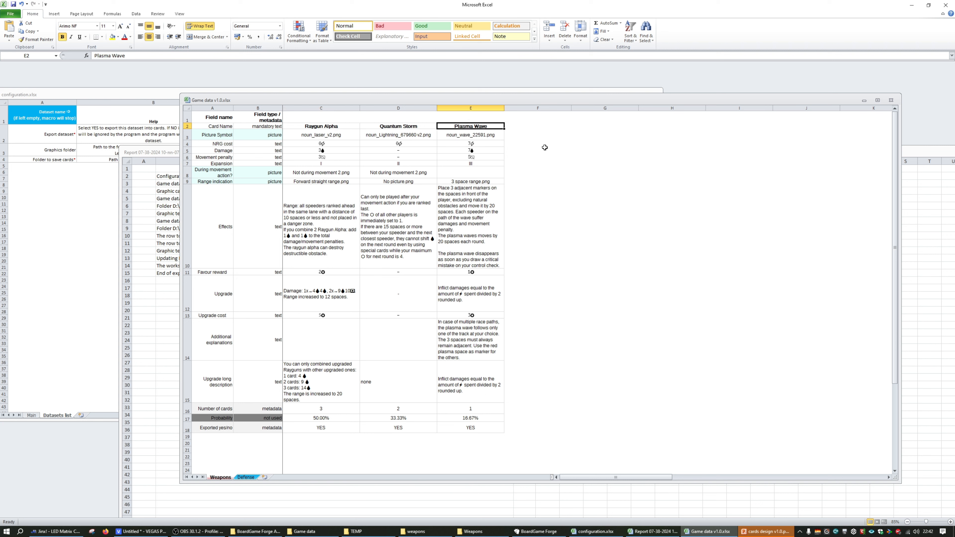
{"action": "left_click", "coordinate": [329, 127]}
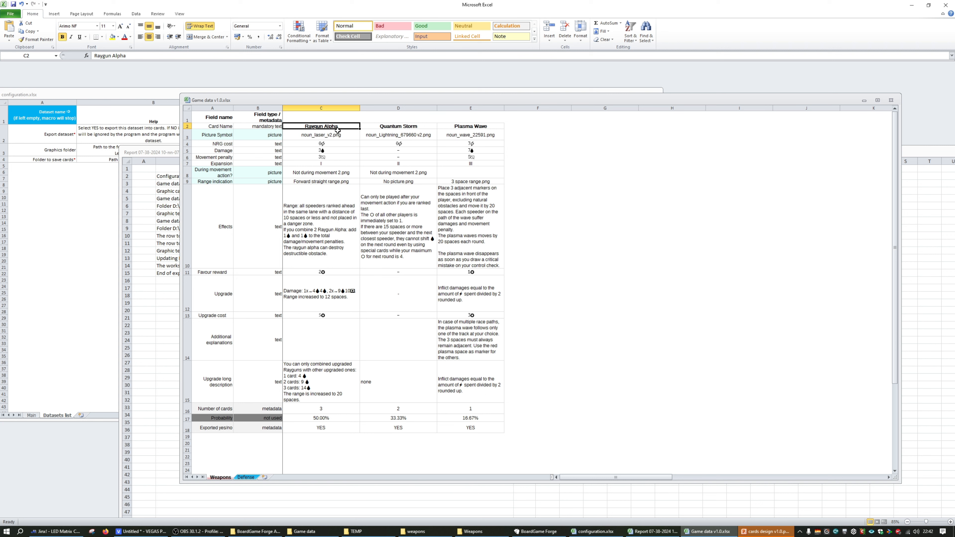
{"action": "key", "text": "Right"}
{"action": "key", "text": "Right"}
{"action": "key", "text": "Right"}
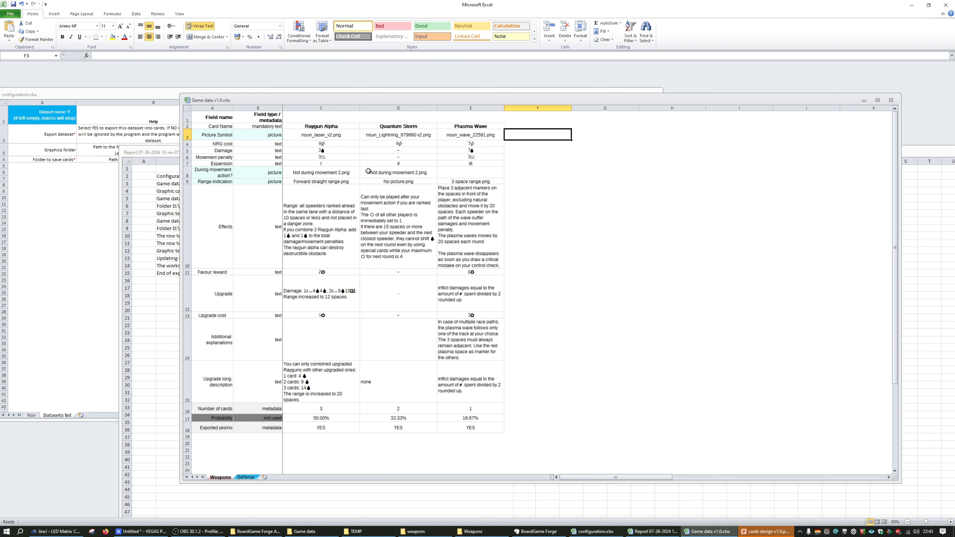
Copy the Plasma Wave card name to cell G2 on the Weapons sheet, leaving column F empty
{"action": "key", "text": "Left"}
{"action": "key", "text": "ctrl+c"}
{"action": "key", "text": "Right"}
{"action": "key", "text": "Right"}
{"action": "key", "text": "ctrl+v"}
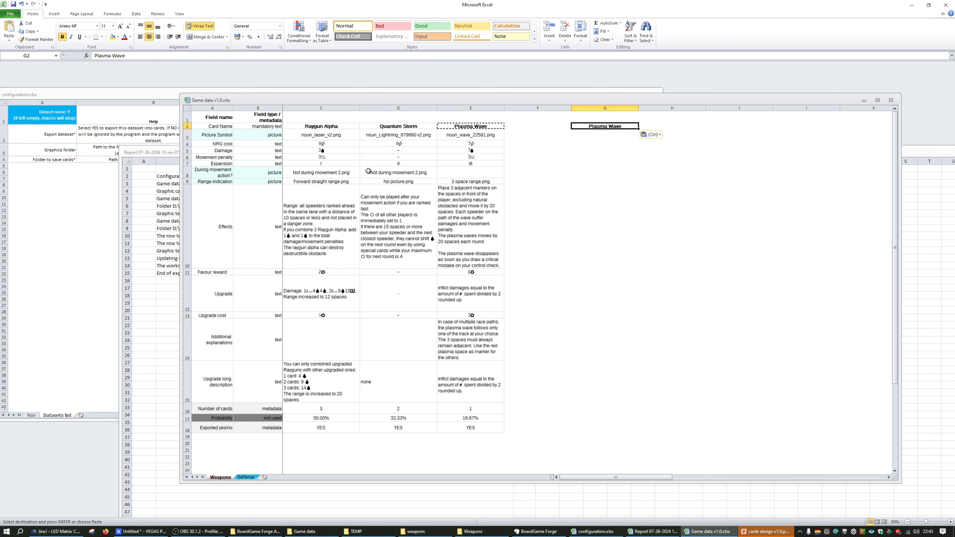
Rename the copied card in cell G2 of the Weapons sheet as Plasma Wave2
{"action": "key", "text": "F2"}
{"action": "type", "text": "2"}
{"action": "key", "text": "Return"}
{"action": "left_click", "coordinate": [541, 127]}
{"action": "key", "text": "Left"}
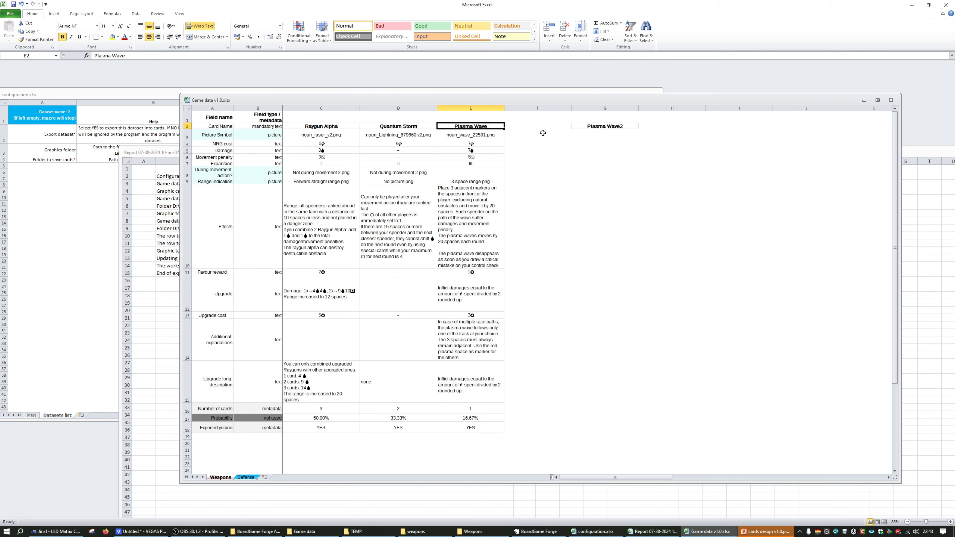
{"action": "key", "text": "Right"}
{"action": "key", "text": "Right"}
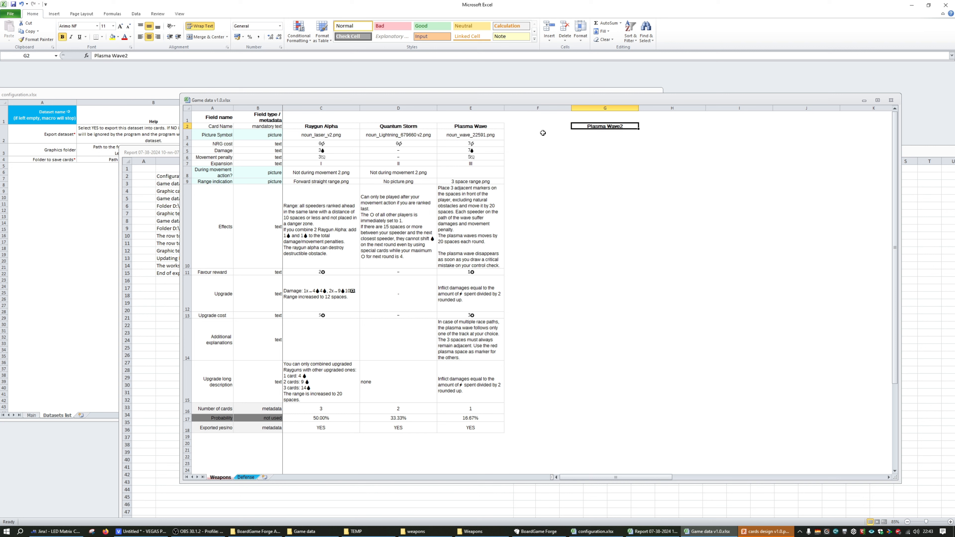
Delete the card name from cell G2 and check the cells beside Plasma Wave in the Card Name row
{"action": "key", "text": "Delete"}
{"action": "key", "text": "Left"}
{"action": "key", "text": "Right"}
{"action": "key", "text": "Left"}
{"action": "key", "text": "Left"}
{"action": "key", "text": "Right"}
{"action": "key", "text": "Right"}
{"action": "key", "text": "Left"}
{"action": "key", "text": "Left"}
Go through the field types in column B of the Weapons sheet from the Card Name row to the Effects row
{"action": "key", "text": "Left"}
{"action": "key", "text": "Right"}
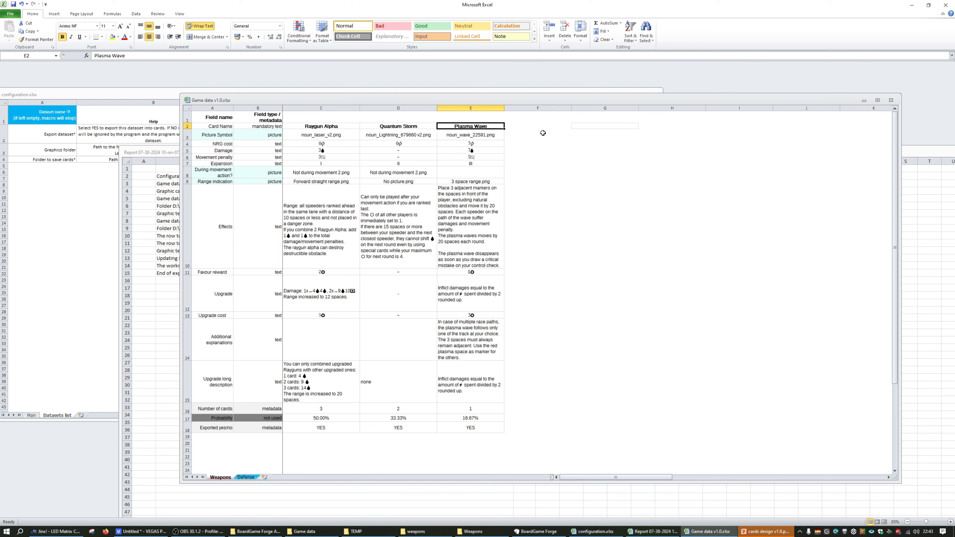
{"action": "key", "text": "ctrl+c"}
{"action": "key", "text": "Right"}
{"action": "key", "text": "Right"}
{"action": "key", "text": "Left"}
{"action": "key", "text": "Left"}
{"action": "key", "text": "Left"}
{"action": "key", "text": "Escape"}
{"action": "key", "text": "Left"}
{"action": "key", "text": "Left"}
{"action": "key", "text": "Down"}
{"action": "key", "text": "Down"}
{"action": "key", "text": "Up"}
{"action": "key", "text": "Down"}
{"action": "key", "text": "Up"}
{"action": "key", "text": "Down"}
{"action": "key", "text": "Down"}
{"action": "key", "text": "Down"}
{"action": "key", "text": "Down"}
{"action": "key", "text": "Down"}
{"action": "key", "text": "Down"}
{"action": "key", "text": "Down"}
{"action": "key", "text": "Down"}
{"action": "key", "text": "Up"}
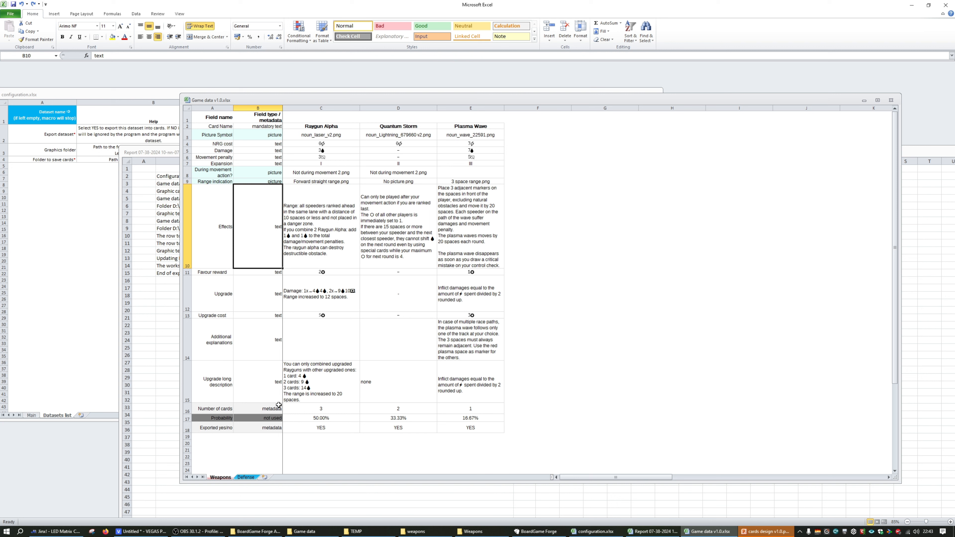
Compare Raygun Alpha's Number of cards value with its exported image files in the weapons folder, returning to the game data workbook
{"action": "left_click", "coordinate": [188, 411]}
{"action": "left_click", "coordinate": [325, 409]}
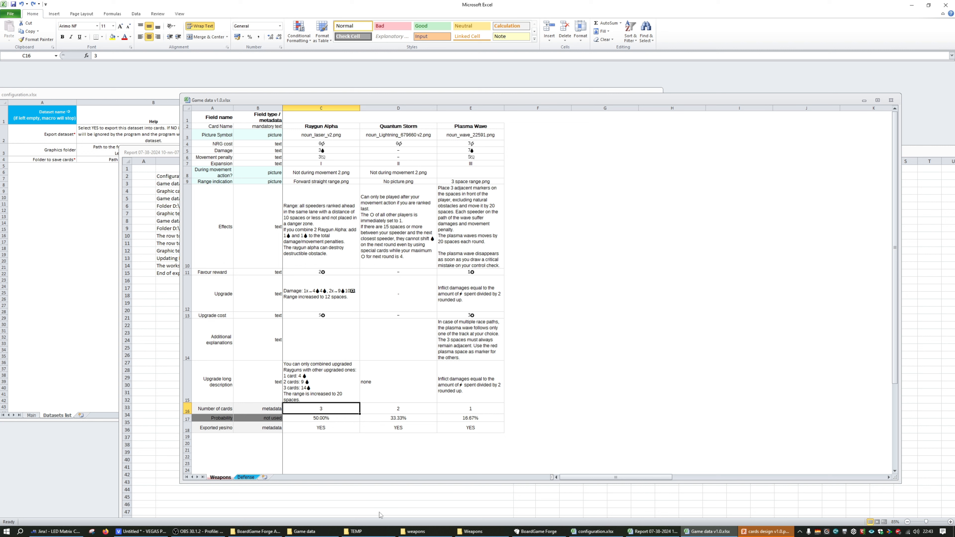
{"action": "left_click", "coordinate": [414, 531]}
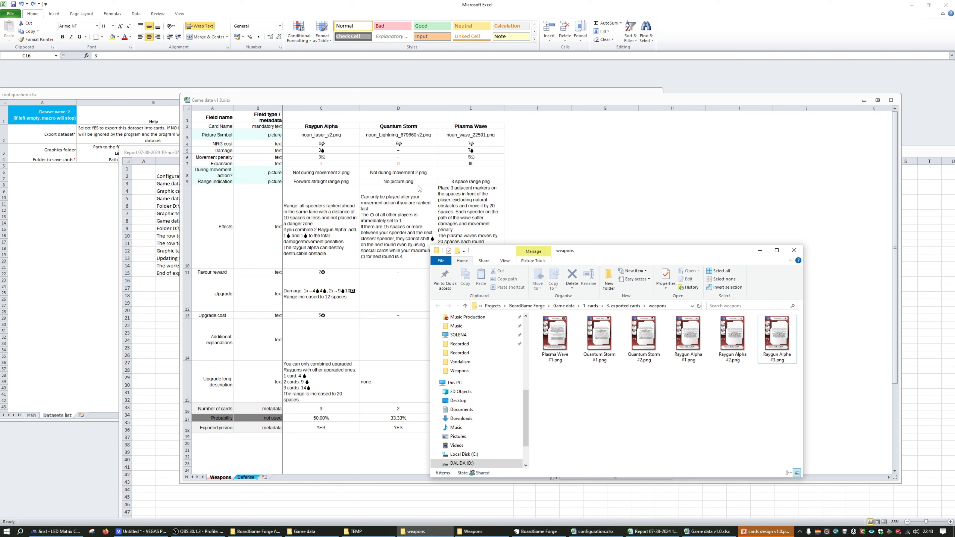
{"action": "left_click", "coordinate": [688, 360]}
{"action": "left_click", "coordinate": [726, 353]}
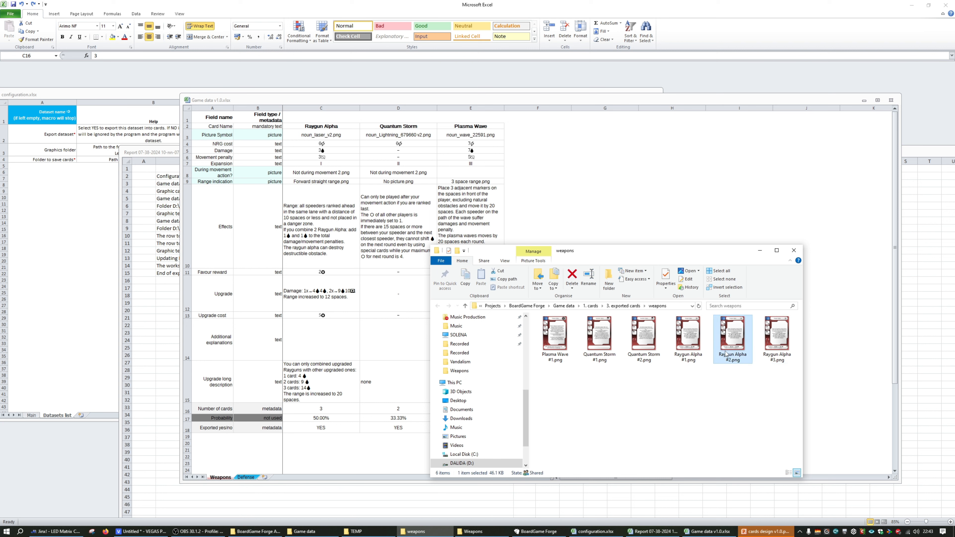
{"action": "left_click", "coordinate": [769, 352]}
{"action": "left_click", "coordinate": [345, 418]}
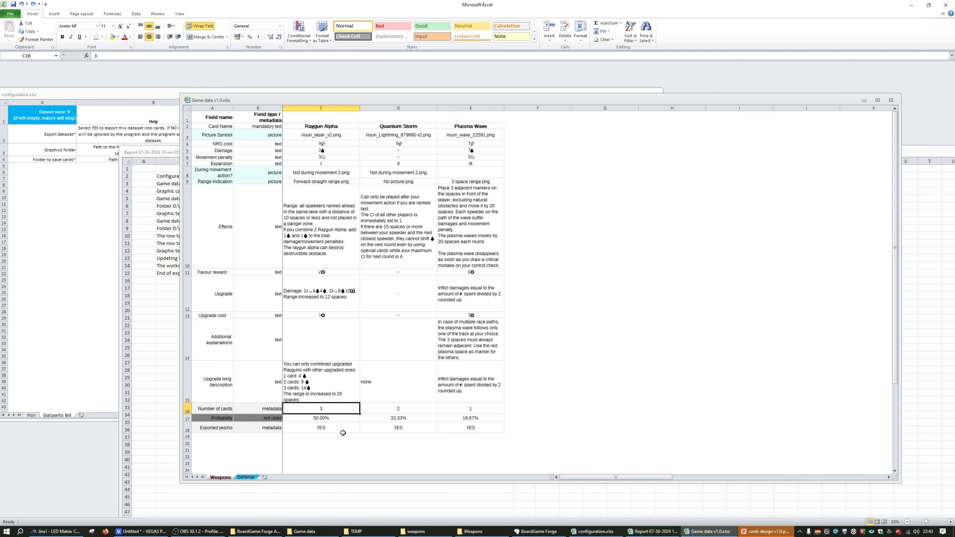
Examine the Probability row's formulas and its "not used" field type against the Number of cards row on the Weapons sheet
{"action": "double_click", "coordinate": [330, 420]}
{"action": "key", "text": "Escape"}
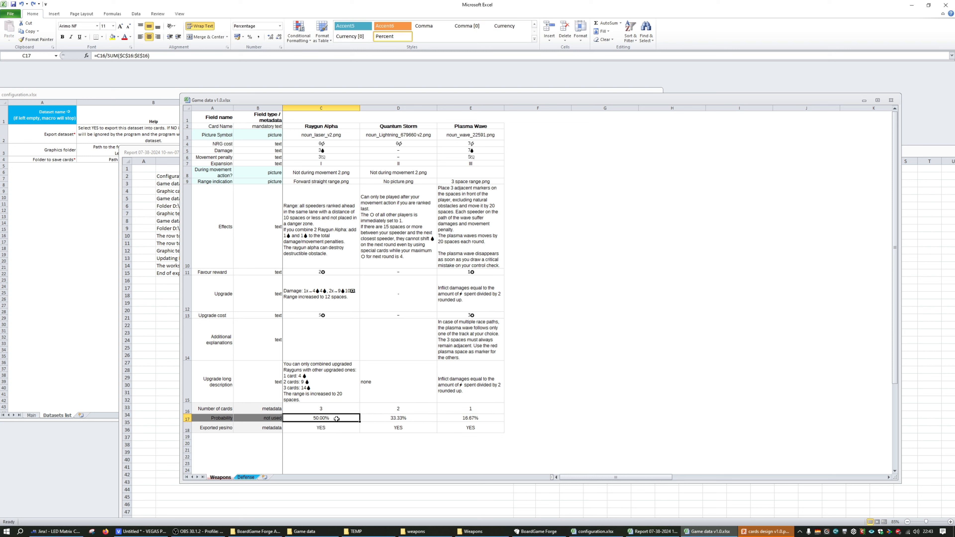
{"action": "left_click", "coordinate": [330, 423]}
{"action": "left_click", "coordinate": [329, 422]}
{"action": "left_click", "coordinate": [271, 419]}
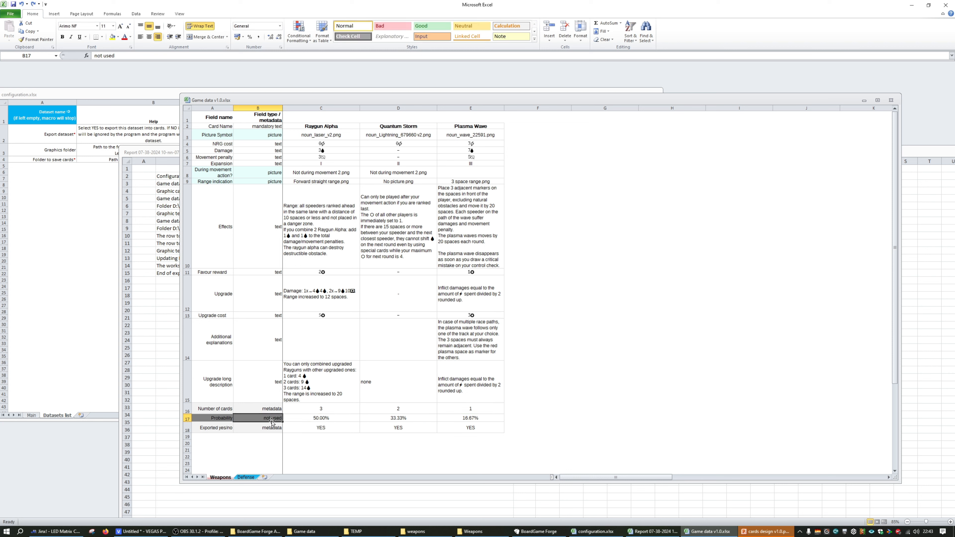
{"action": "left_click", "coordinate": [288, 420]}
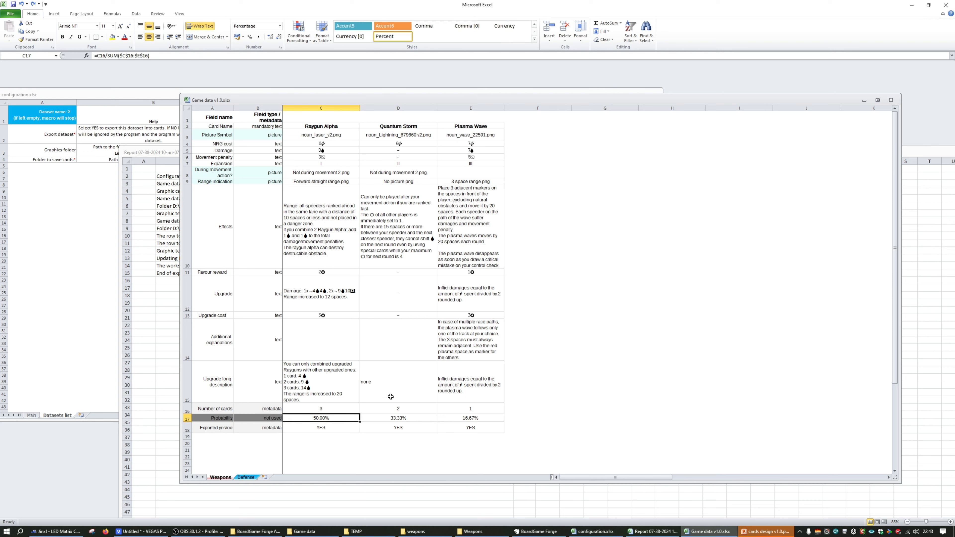
{"action": "left_click", "coordinate": [401, 419]}
{"action": "left_click", "coordinate": [331, 420]}
{"action": "left_click", "coordinate": [328, 411]}
{"action": "left_click", "coordinate": [326, 420]}
{"action": "left_click", "coordinate": [328, 410]}
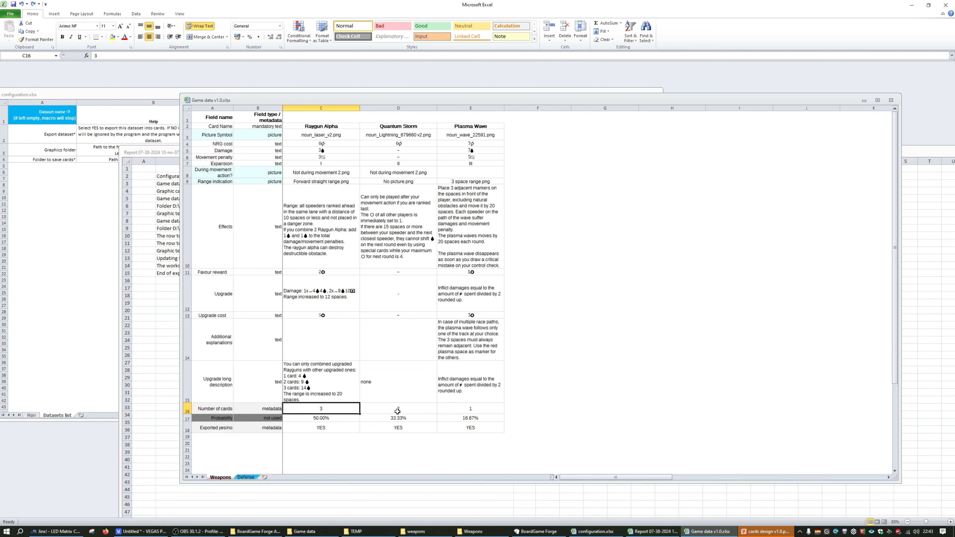
{"action": "left_click", "coordinate": [335, 420]}
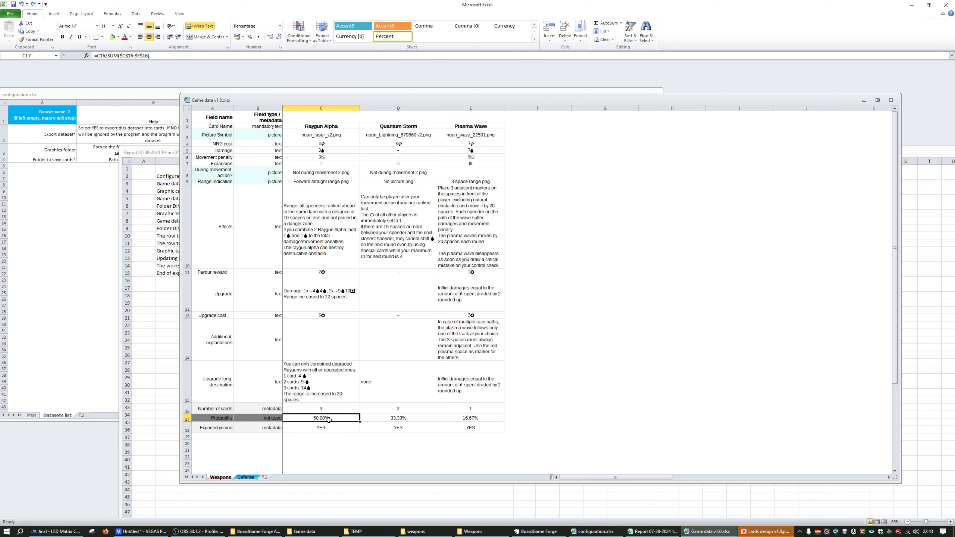
Check the Exported yes/no row's name and field type, and set Raygun Alpha's export value to NO
{"action": "left_click", "coordinate": [335, 429]}
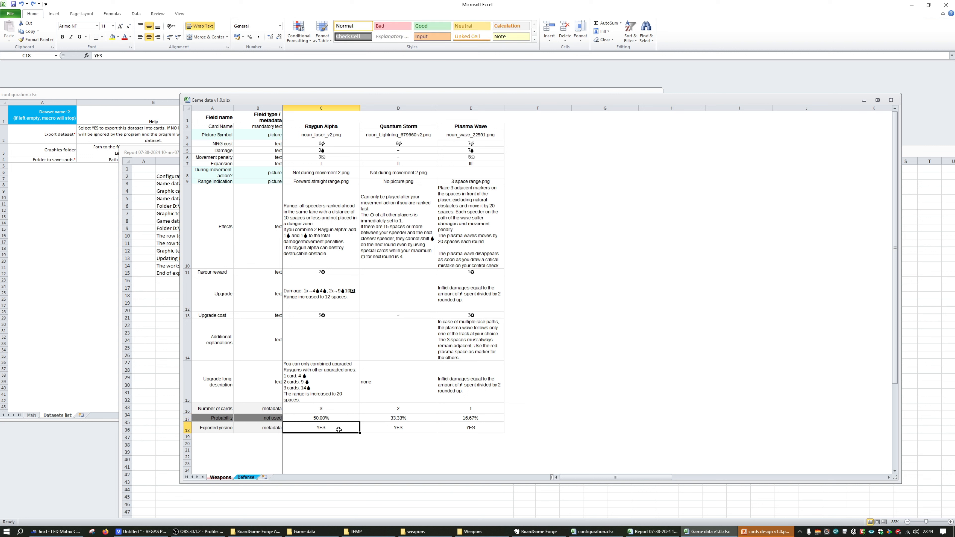
{"action": "left_click", "coordinate": [277, 429]}
{"action": "left_click", "coordinate": [332, 430]}
{"action": "left_click", "coordinate": [267, 428]}
{"action": "left_click", "coordinate": [210, 427]}
{"action": "left_click", "coordinate": [336, 431]}
{"action": "type", "text": "NO"}
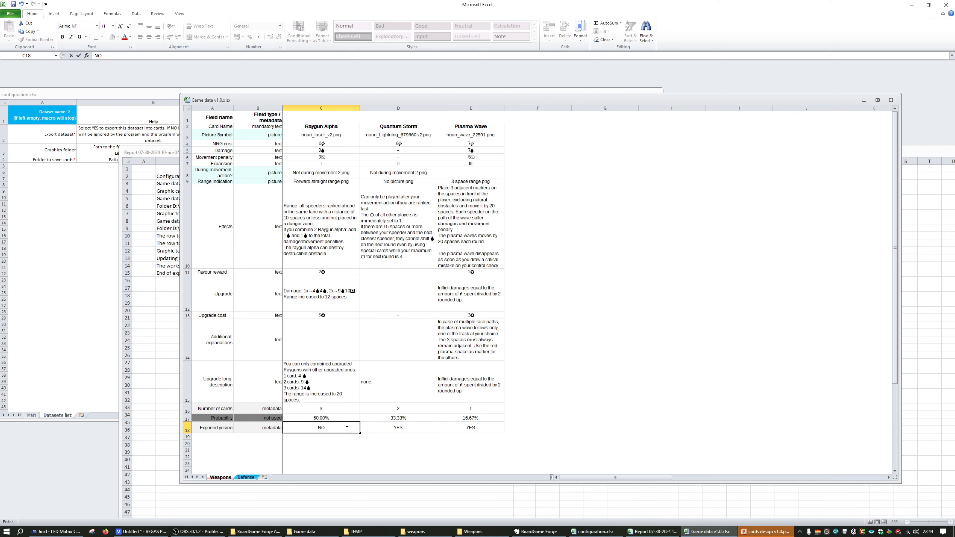
{"action": "key", "text": "Return"}
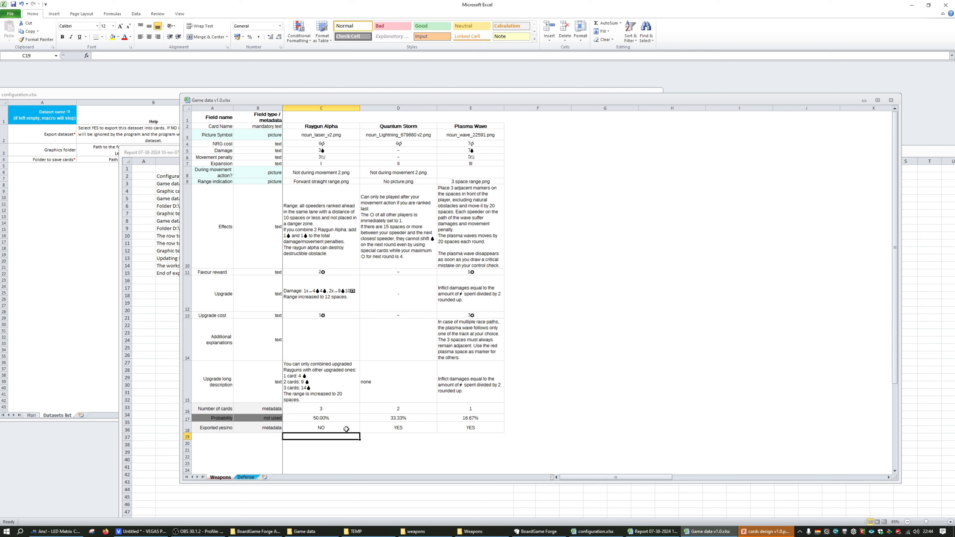
Set Raygun Alpha's Exported yes/no value back to YES
{"action": "left_click", "coordinate": [342, 428]}
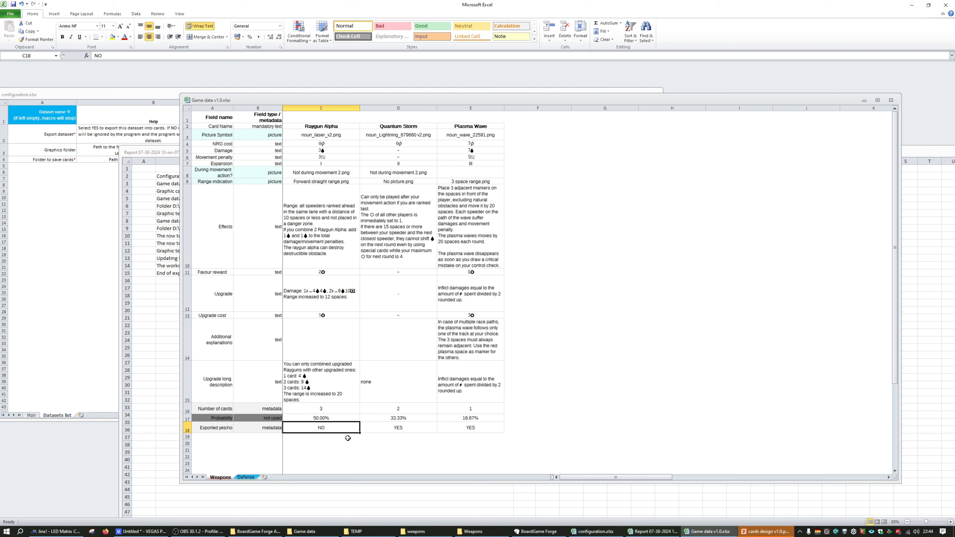
{"action": "type", "text": "YES"}
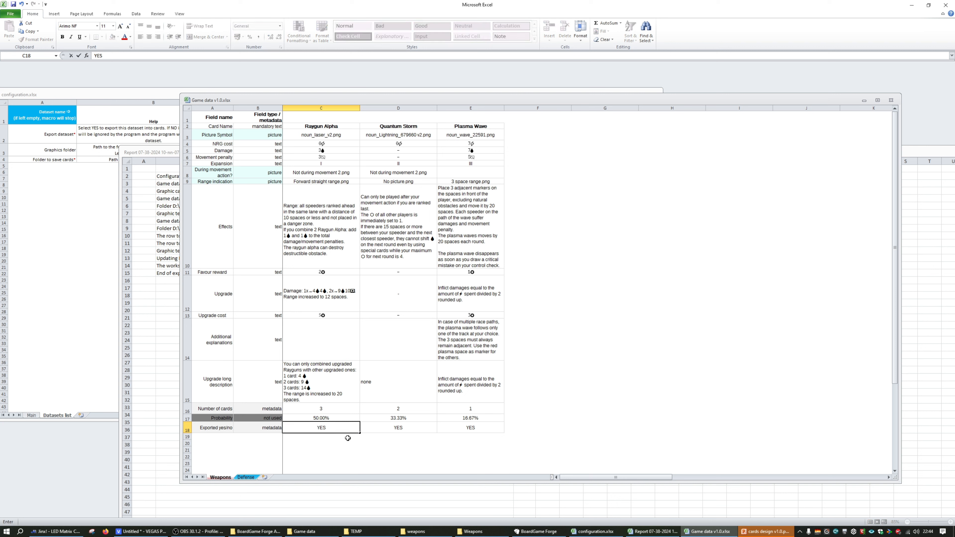
{"action": "key", "text": "Return"}
{"action": "scroll", "coordinate": [300, 437], "scroll_direction": "down", "scroll_amount": 1}
{"action": "scroll", "coordinate": [312, 418], "scroll_direction": "up", "scroll_amount": 1}
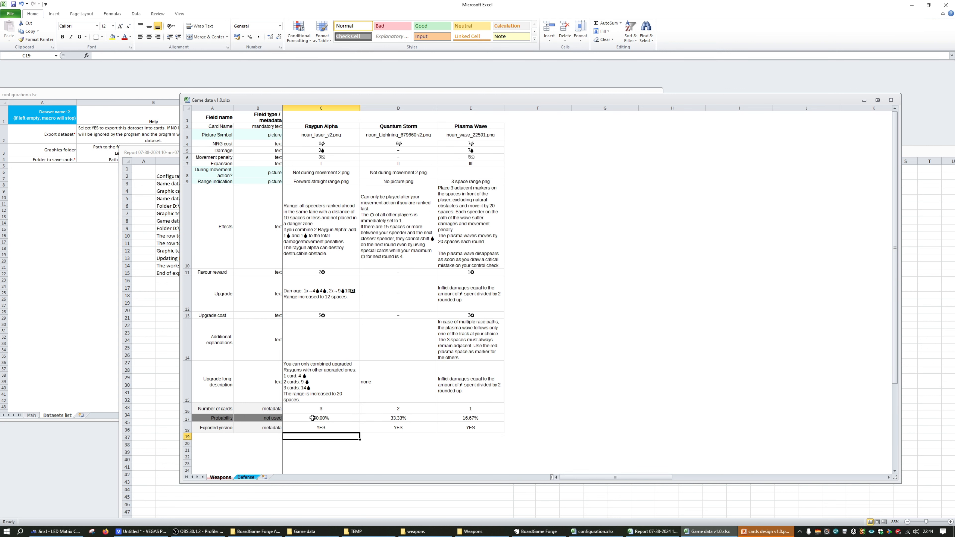
Compare the rows of the Defense sheet with the Number of cards row of the Weapons sheet
{"action": "left_click", "coordinate": [241, 478]}
{"action": "left_click", "coordinate": [228, 478]}
{"action": "left_click", "coordinate": [246, 477]}
{"action": "left_click_drag", "start_coordinate": [278, 246], "coordinate": [277, 239]}
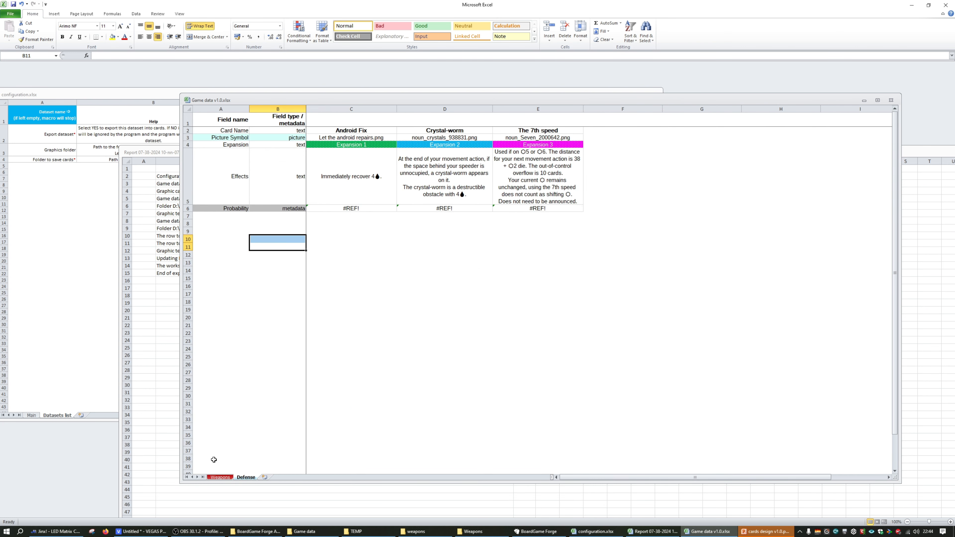
{"action": "left_click", "coordinate": [220, 477]}
{"action": "left_click", "coordinate": [203, 429]}
{"action": "left_click", "coordinate": [187, 411]}
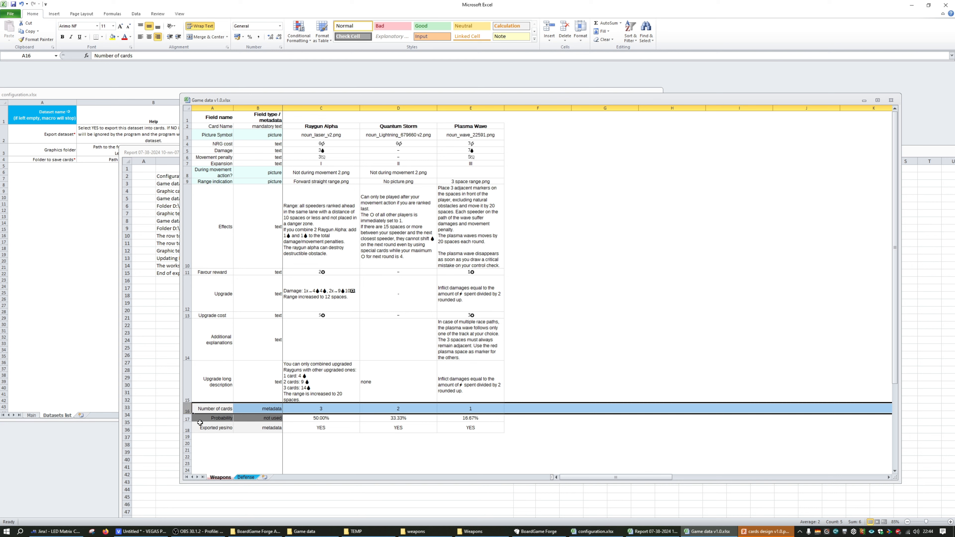
{"action": "left_click", "coordinate": [244, 478]}
{"action": "left_click", "coordinate": [277, 262]}
{"action": "left_click", "coordinate": [277, 215]}
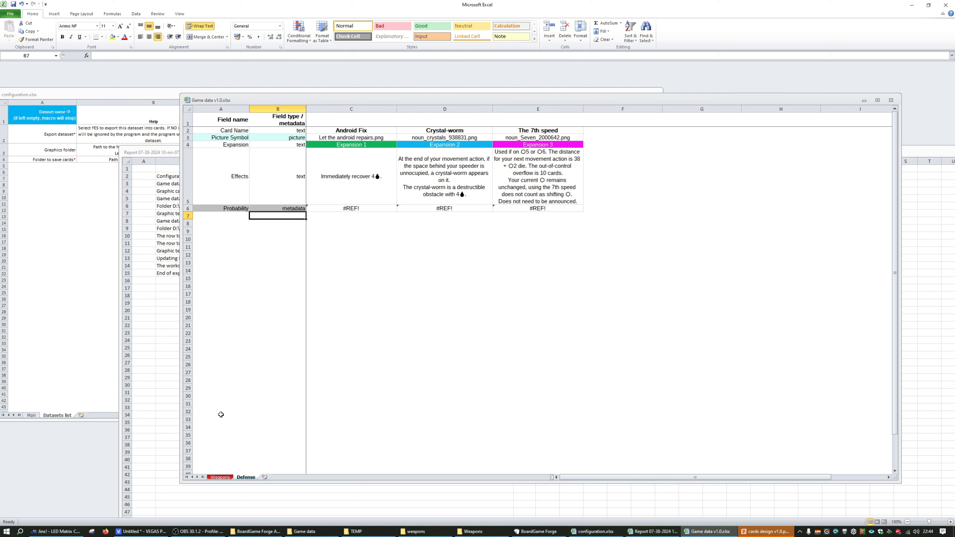
Review the three card columns on the Weapons sheet and Raygun Alpha's Number of cards, Probability and Exported yes/no cells
{"action": "left_click", "coordinate": [218, 477]}
{"action": "left_click", "coordinate": [299, 409]}
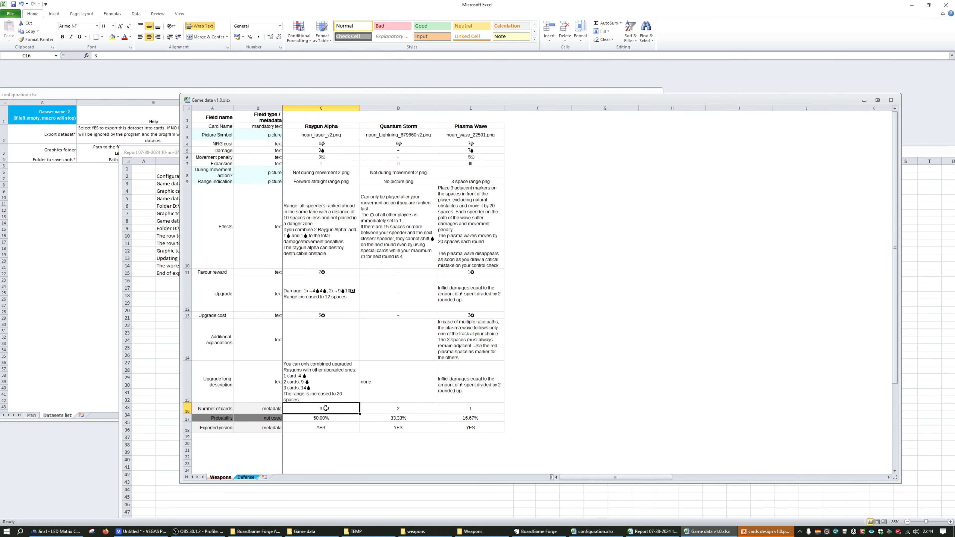
{"action": "left_click", "coordinate": [327, 108]}
{"action": "left_click", "coordinate": [395, 107]}
{"action": "left_click", "coordinate": [459, 108]}
{"action": "left_click", "coordinate": [370, 115]}
{"action": "left_click", "coordinate": [324, 173]}
{"action": "left_click", "coordinate": [312, 376]}
{"action": "left_click", "coordinate": [318, 418]}
{"action": "double_click", "coordinate": [320, 409]}
{"action": "double_click", "coordinate": [321, 408]}
{"action": "left_click", "coordinate": [317, 428]}
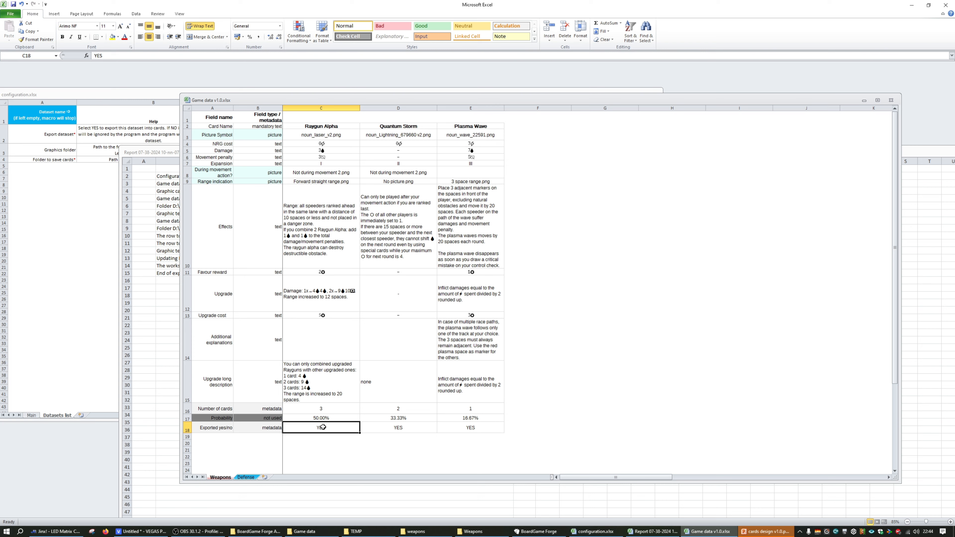
Switch to the export report and examine the Defense dataset's warnings in rows 10 and 11
{"action": "left_click", "coordinate": [178, 364]}
{"action": "left_click", "coordinate": [259, 258]}
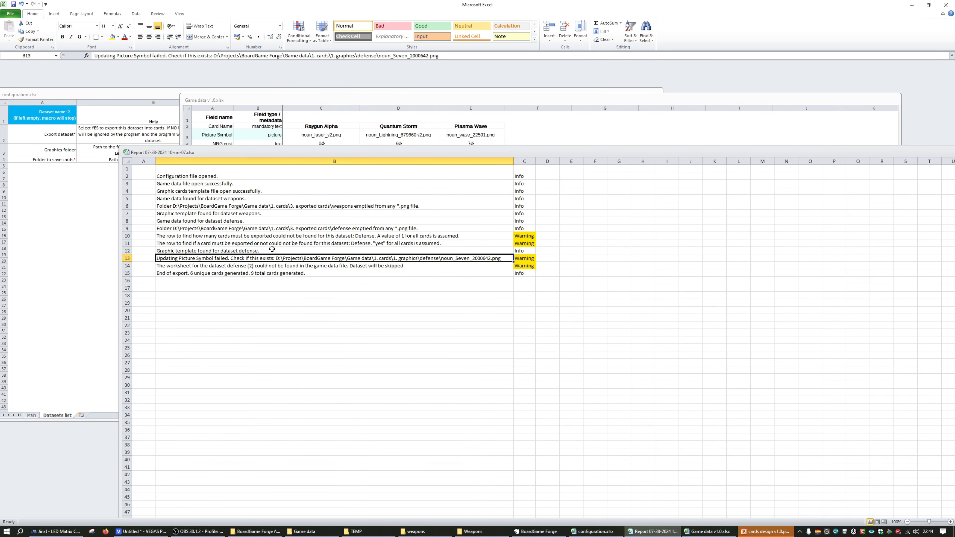
{"action": "left_click", "coordinate": [278, 237]}
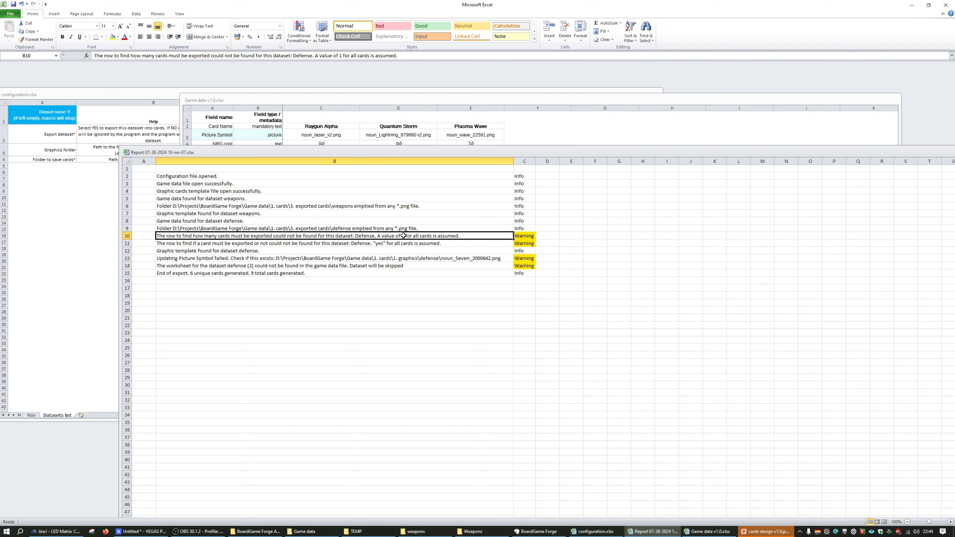
{"action": "left_click", "coordinate": [398, 251]}
{"action": "left_click", "coordinate": [349, 237]}
{"action": "left_click", "coordinate": [223, 243]}
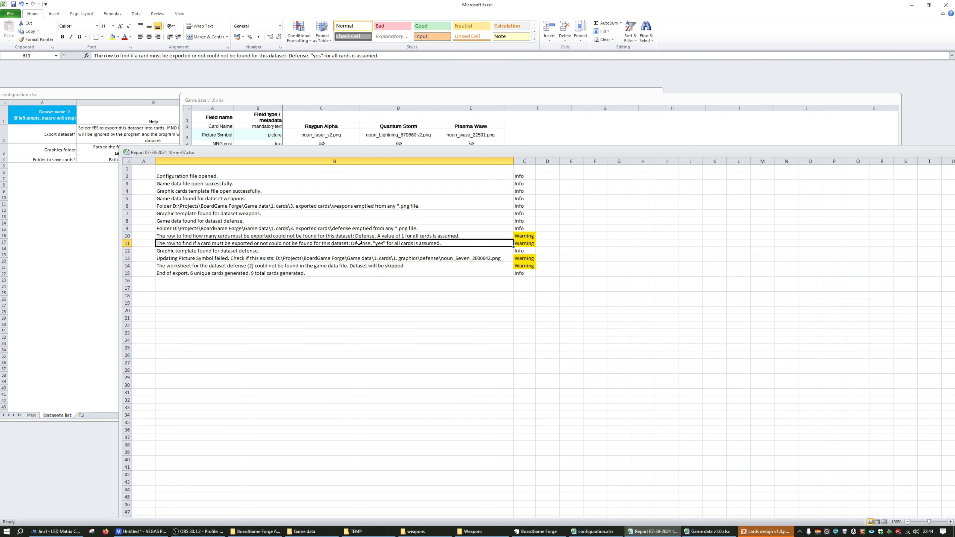
Return to the game data and compare the Weapons sheet's Number of cards and Exported yes/no rows with the Defense sheet's rows 7 and 8
{"action": "left_click", "coordinate": [393, 135]}
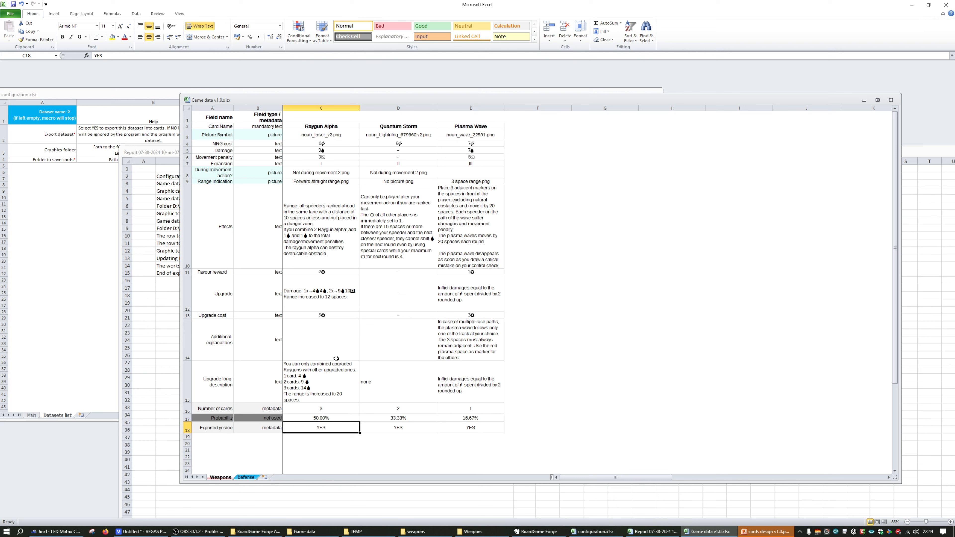
{"action": "left_click", "coordinate": [324, 407]}
{"action": "left_click", "coordinate": [324, 428]}
{"action": "left_click", "coordinate": [246, 477]}
{"action": "left_click", "coordinate": [214, 222]}
{"action": "left_click_drag", "start_coordinate": [188, 216], "coordinate": [187, 223]}
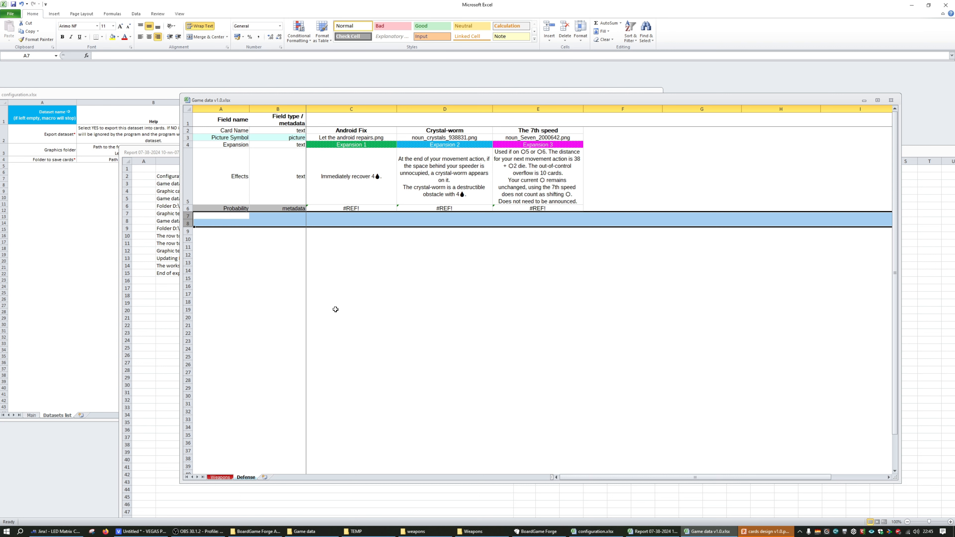
{"action": "left_click", "coordinate": [220, 477]}
{"action": "left_click", "coordinate": [314, 418]}
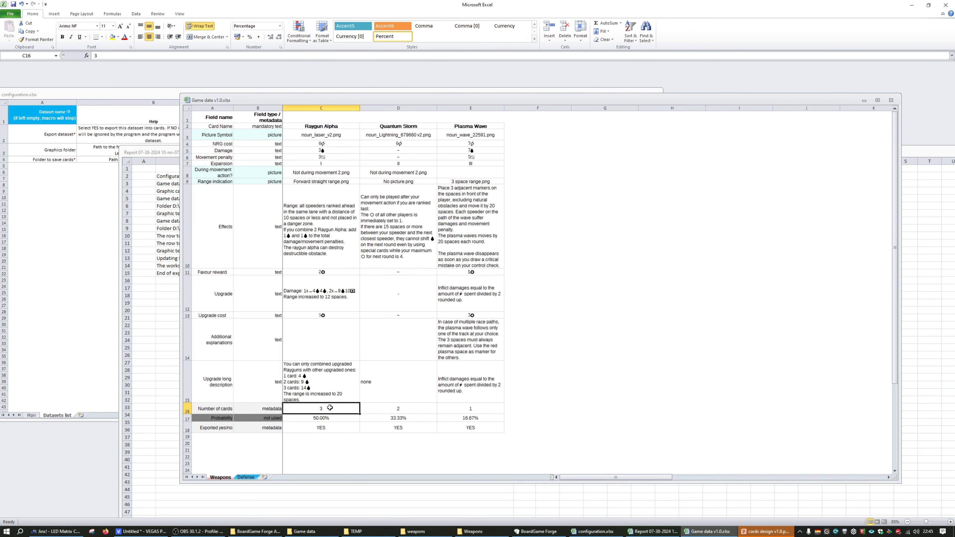
Delete the Probability row from the Defense sheet of the game data
{"action": "key", "text": "ctrl+Page_Down"}
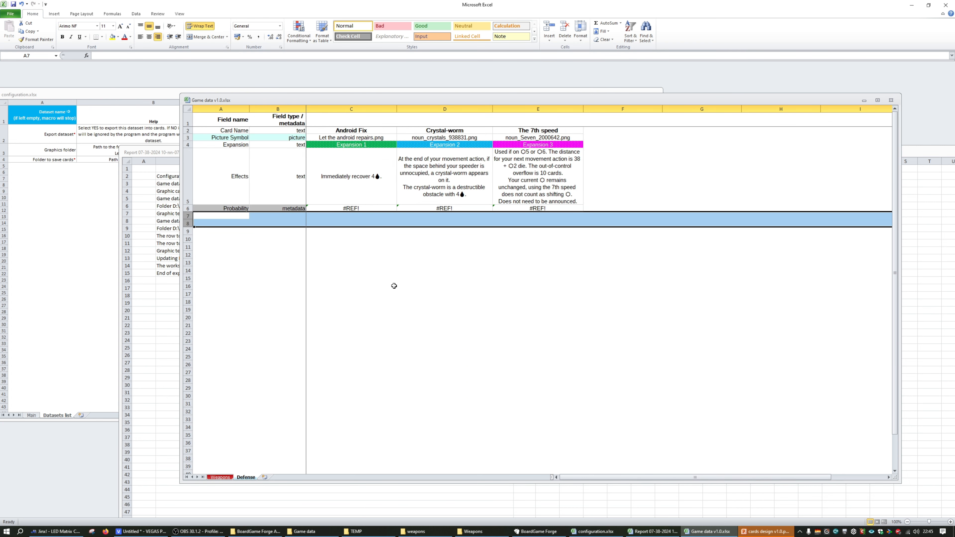
{"action": "left_click", "coordinate": [367, 241]}
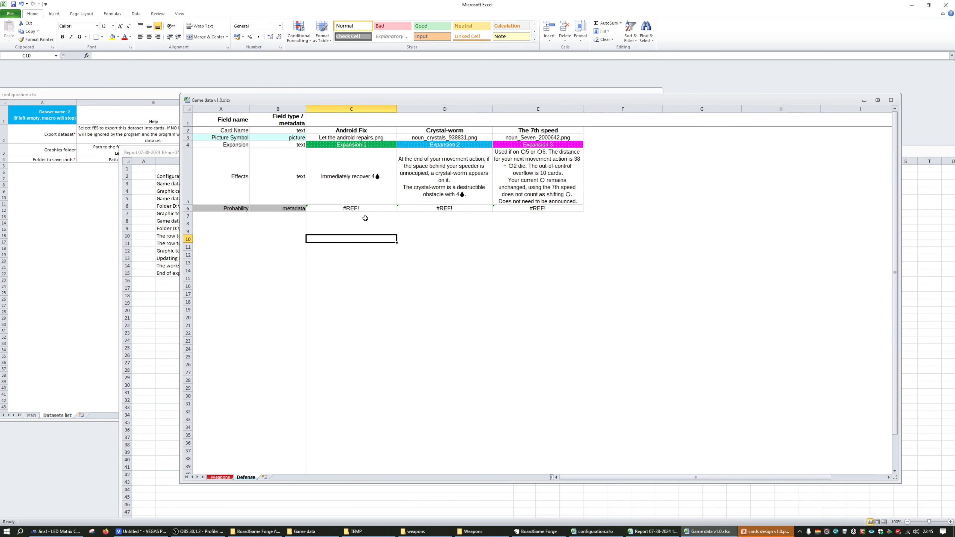
{"action": "left_click", "coordinate": [365, 218]}
{"action": "left_click", "coordinate": [447, 217]}
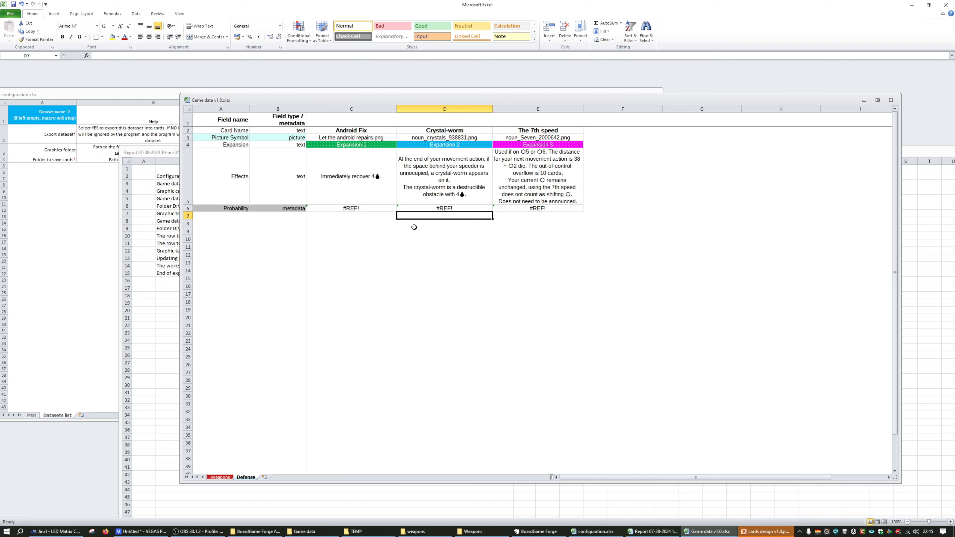
{"action": "left_click", "coordinate": [366, 209]}
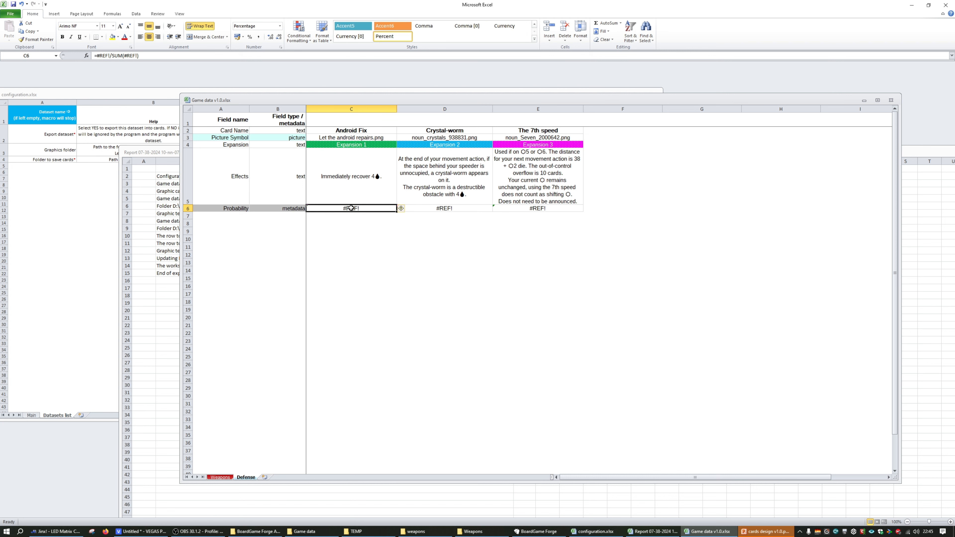
{"action": "right_click", "coordinate": [187, 209]}
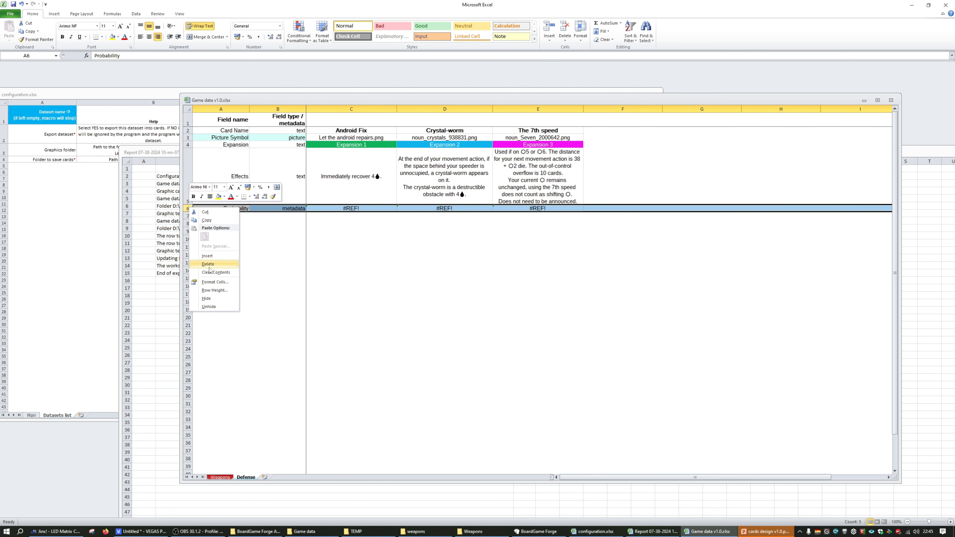
{"action": "left_click", "coordinate": [208, 264]}
{"action": "left_click", "coordinate": [351, 209]}
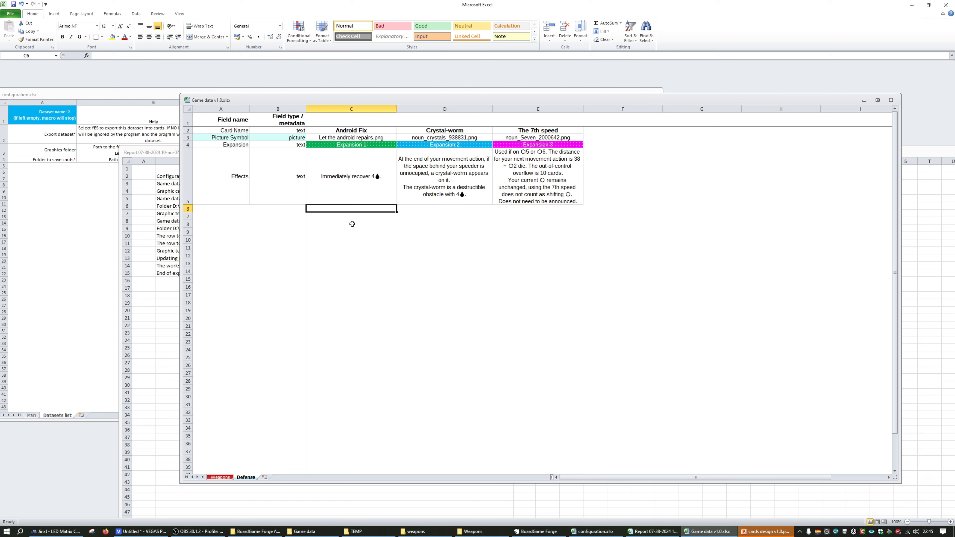
Compare the metadata rows at the end of the Weapons sheet with the Defense sheet
{"action": "left_click", "coordinate": [220, 477]}
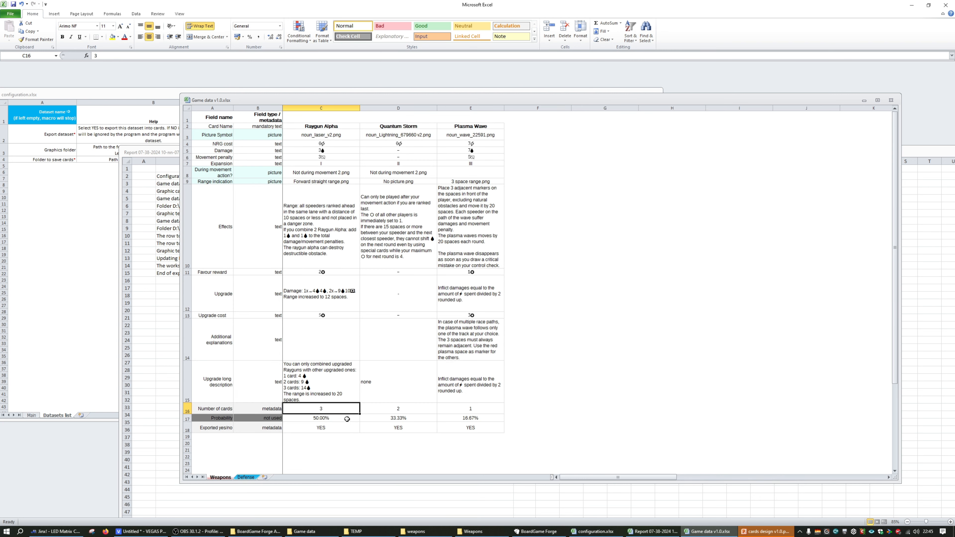
{"action": "left_click", "coordinate": [246, 477]}
{"action": "left_click", "coordinate": [343, 304]}
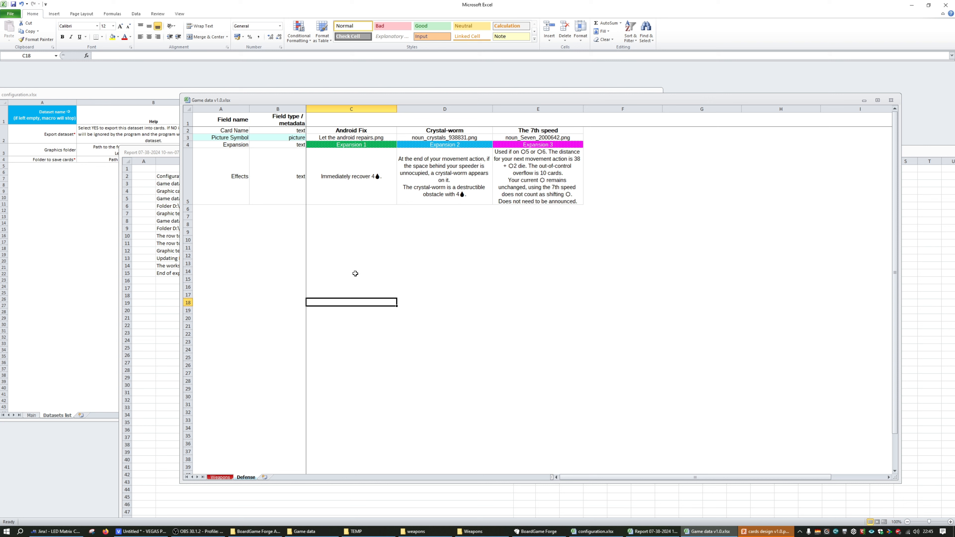
{"action": "left_click", "coordinate": [220, 477]}
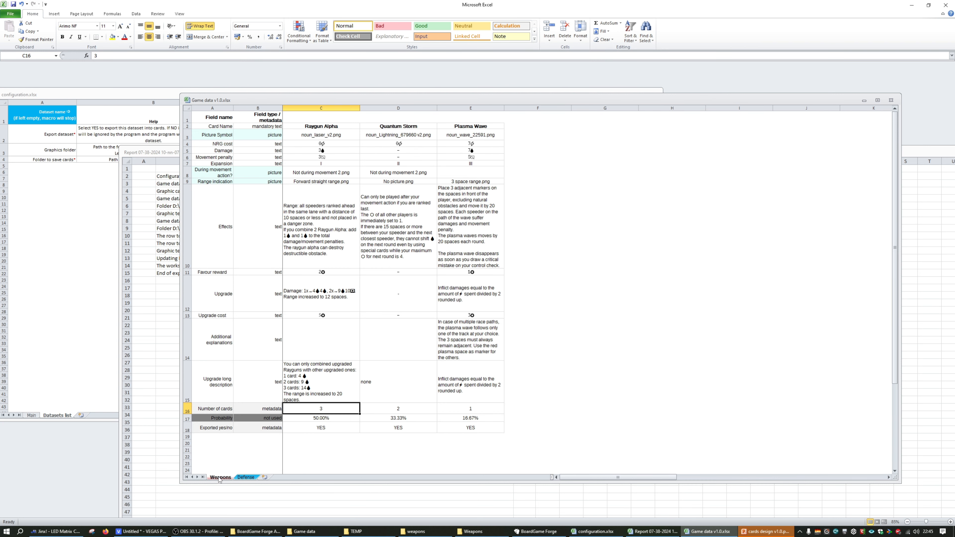
Switch to the cards design presentation in PowerPoint and show the Weapons card template slide
{"action": "mouse_move", "coordinate": [760, 533]}
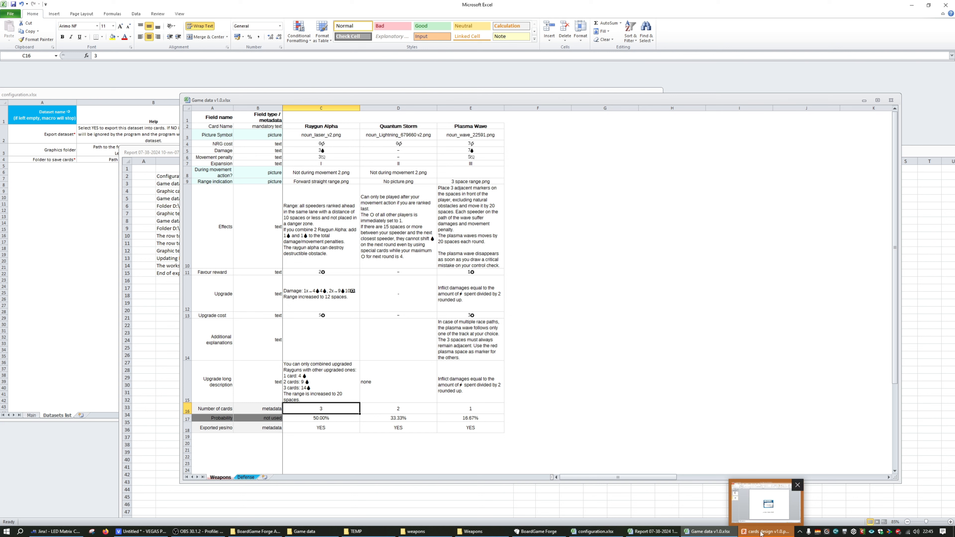
{"action": "left_click", "coordinate": [761, 533]}
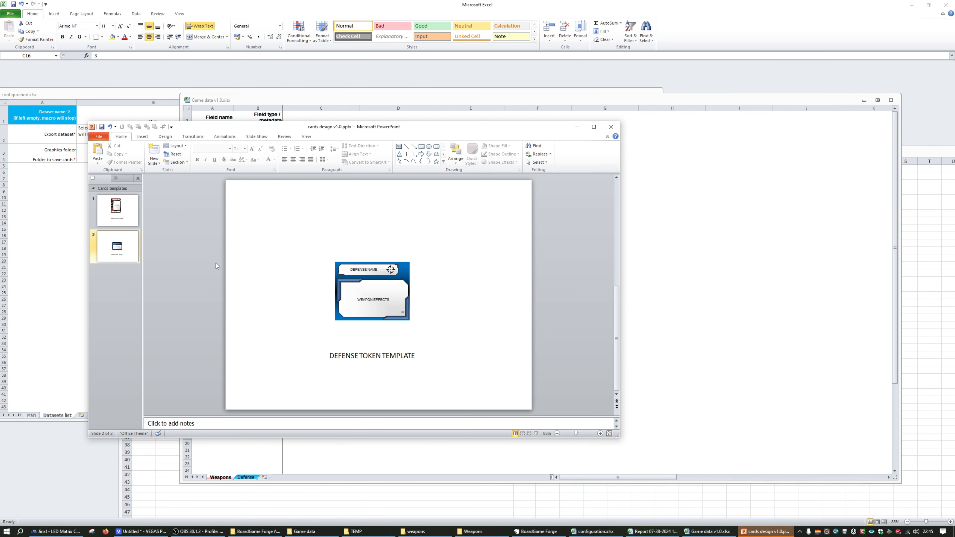
{"action": "left_click_drag", "start_coordinate": [311, 129], "coordinate": [532, 135]}
{"action": "left_click", "coordinate": [340, 217]}
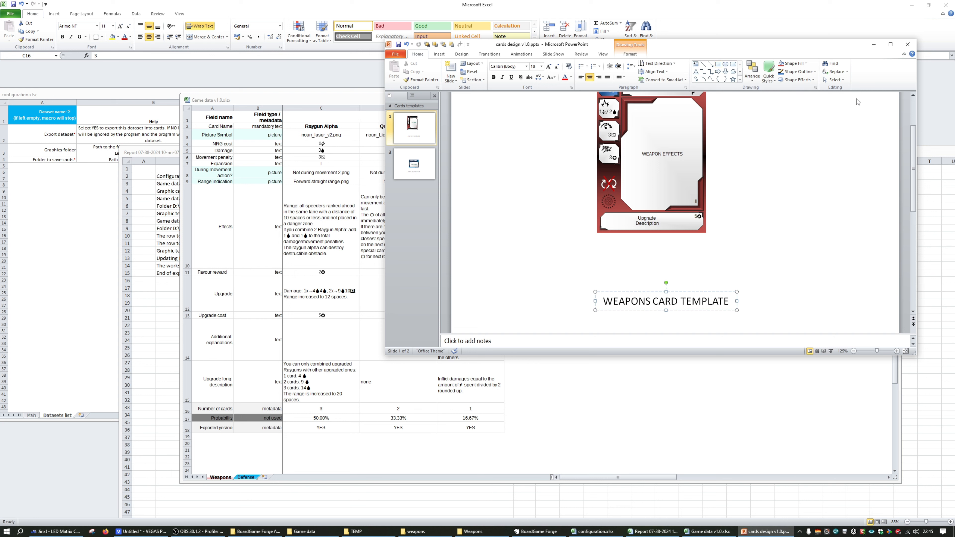
Display the Selection and Visibility list of the shapes on the Weapons card template slide
{"action": "left_click", "coordinate": [834, 80]}
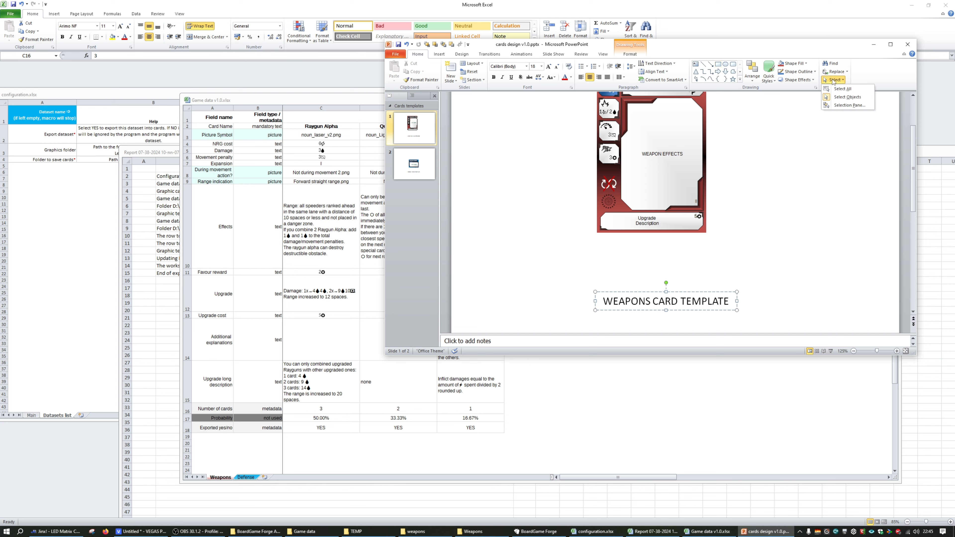
{"action": "left_click", "coordinate": [849, 106]}
{"action": "scroll", "coordinate": [732, 166], "scroll_direction": "up", "scroll_amount": 3}
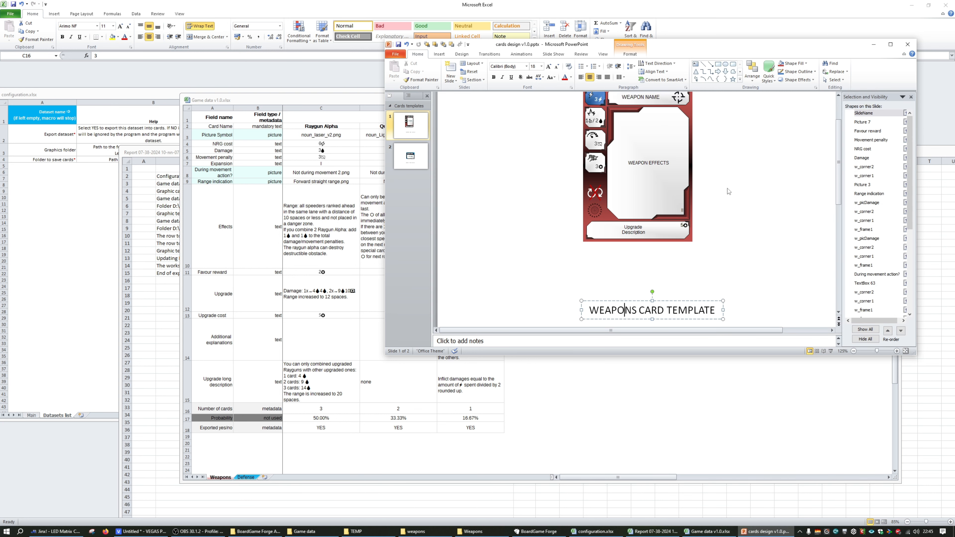
{"action": "scroll", "coordinate": [641, 197], "scroll_direction": "down", "scroll_amount": 1}
Select the template's weapon symbol, during-movement and range indication pictures in turn to identify their shape names
{"action": "left_click", "coordinate": [679, 105]}
{"action": "left_click", "coordinate": [595, 200]}
{"action": "left_click", "coordinate": [595, 223]}
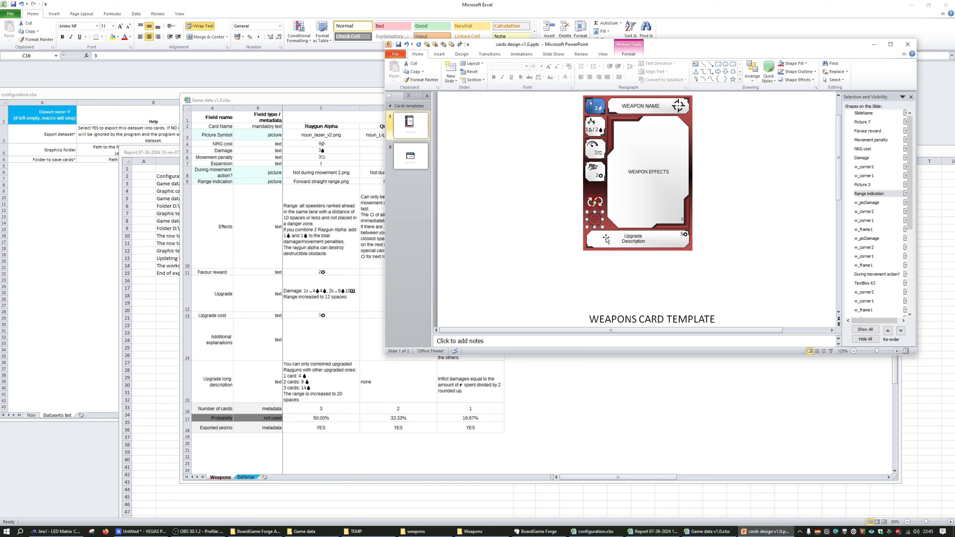
{"action": "left_click", "coordinate": [672, 279]}
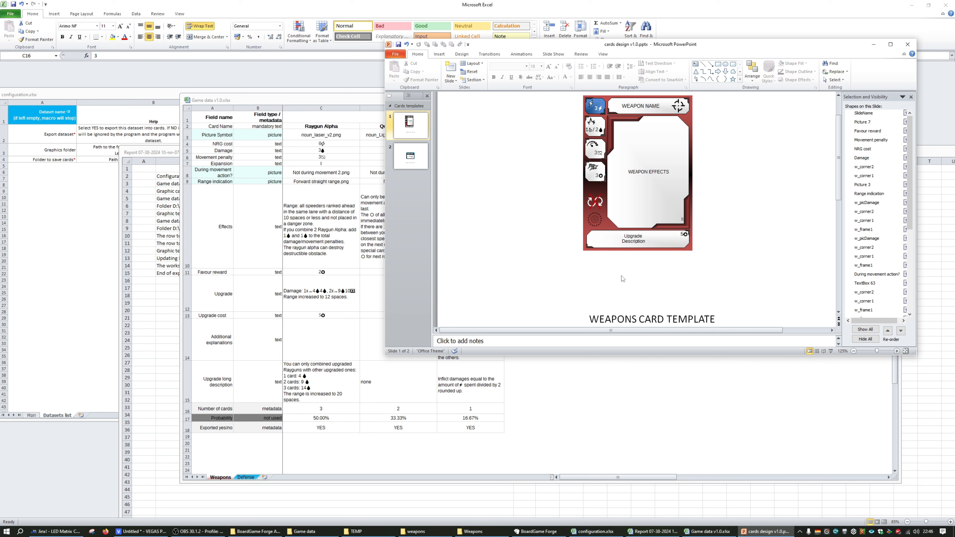
Enlarge the presentation window, reposition it and widen the shape list
{"action": "left_click_drag", "start_coordinate": [915, 355], "coordinate": [941, 398]}
{"action": "left_click_drag", "start_coordinate": [790, 47], "coordinate": [778, 45]}
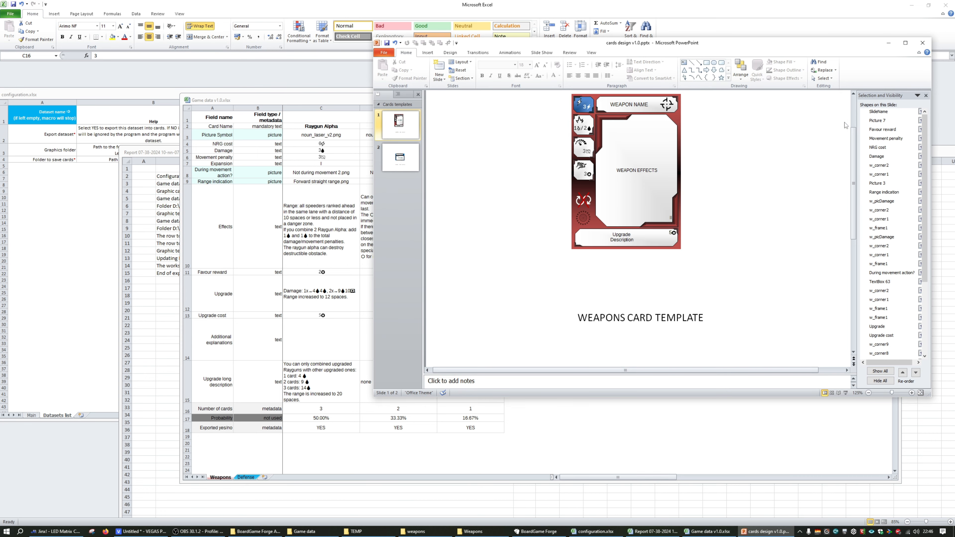
{"action": "left_click_drag", "start_coordinate": [857, 115], "coordinate": [838, 116]}
Select the SlideName shape from the list and review the options for selecting objects
{"action": "left_click", "coordinate": [860, 111]}
{"action": "left_click", "coordinate": [823, 78]}
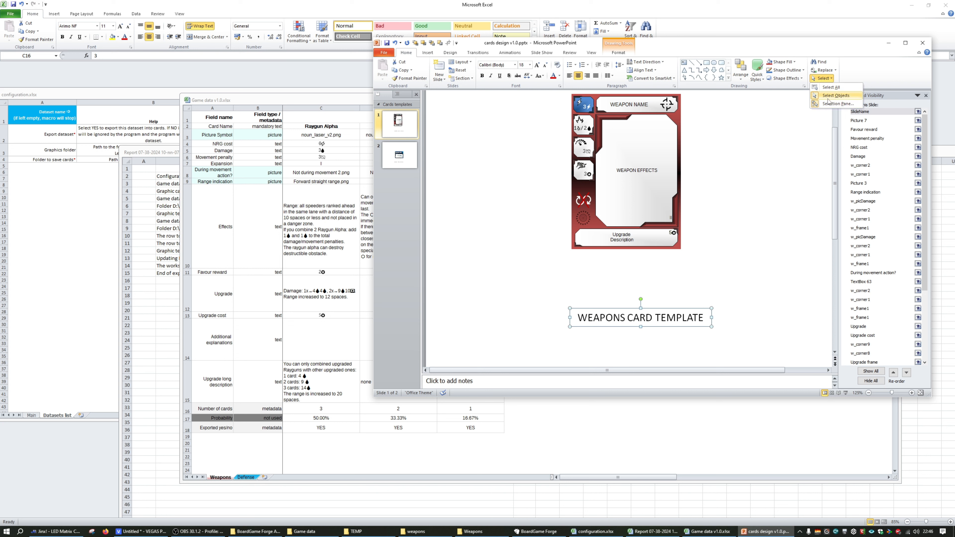
{"action": "left_click", "coordinate": [887, 95]}
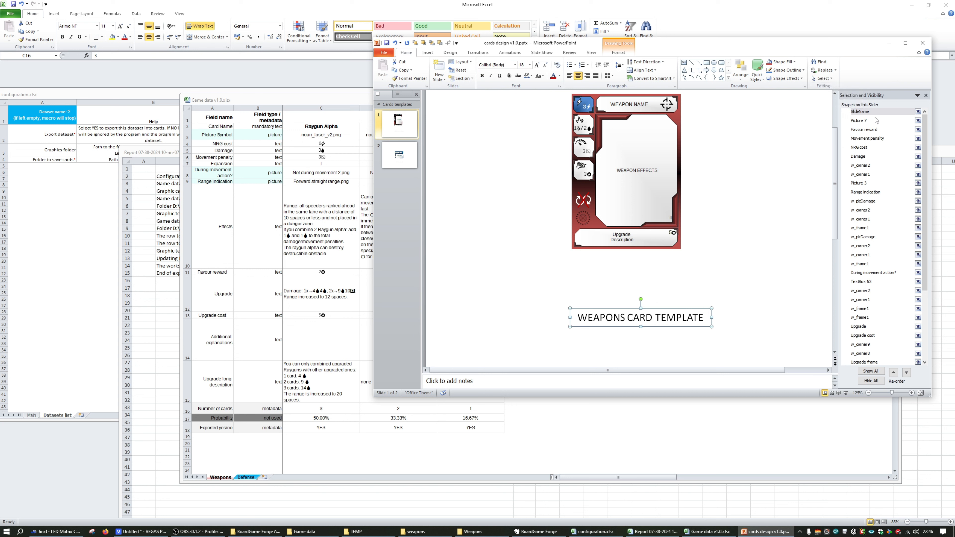
{"action": "left_click", "coordinate": [659, 302]}
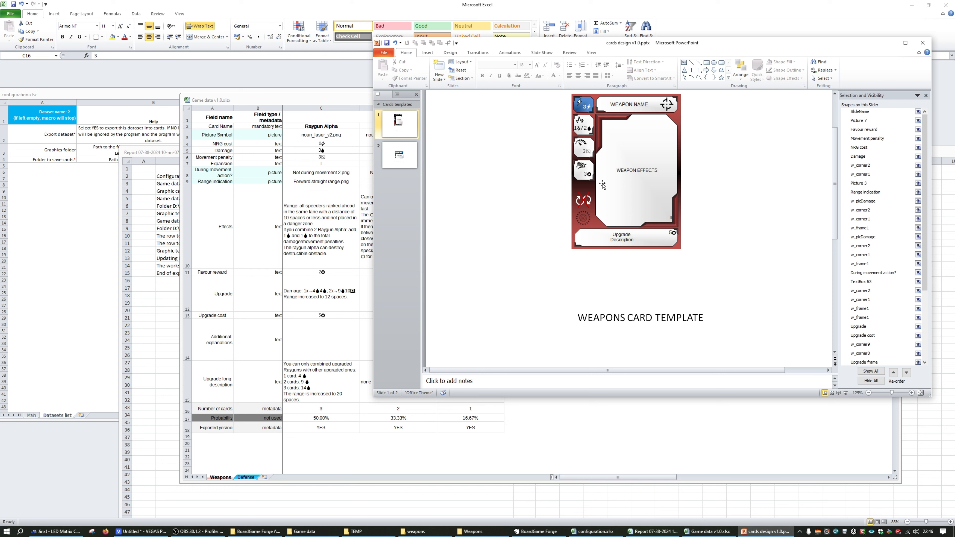
Select the WEAPON NAME text box and find its shape name in the slide's shape list
{"action": "left_click", "coordinate": [622, 105]}
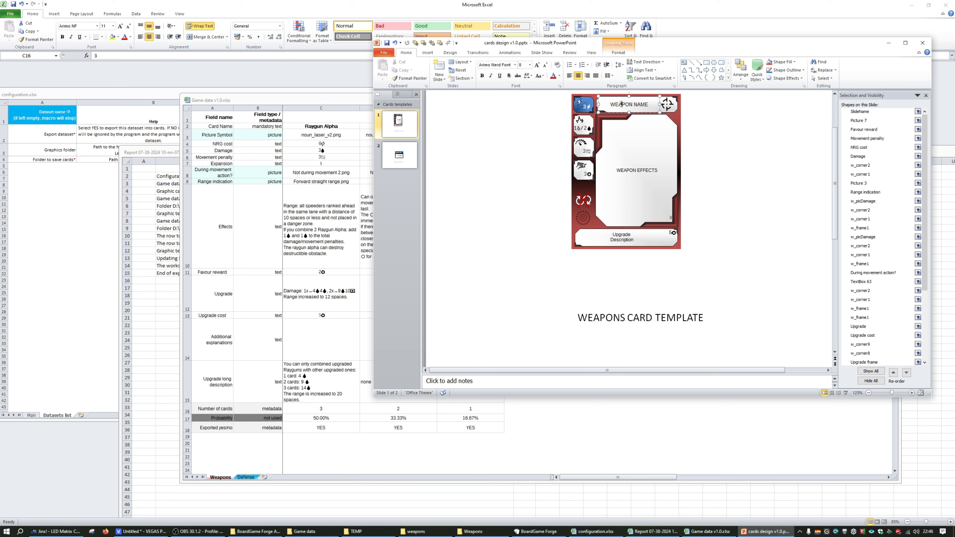
{"action": "scroll", "coordinate": [885, 285], "scroll_direction": "down", "scroll_amount": 2}
{"action": "scroll", "coordinate": [885, 285], "scroll_direction": "down", "scroll_amount": 2}
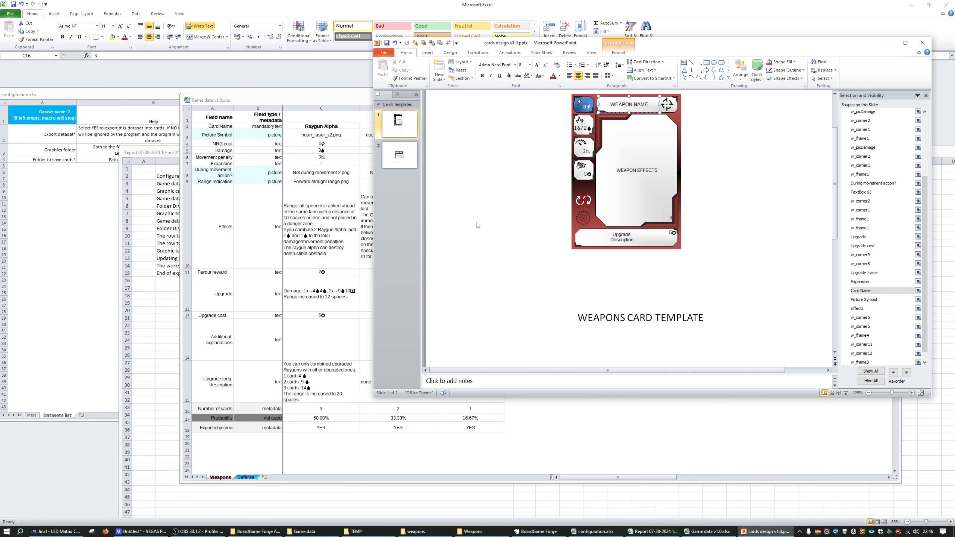
Return to the game data, move its window clear of the presentation and go through the Weapons sheet's field names
{"action": "left_click", "coordinate": [286, 211]}
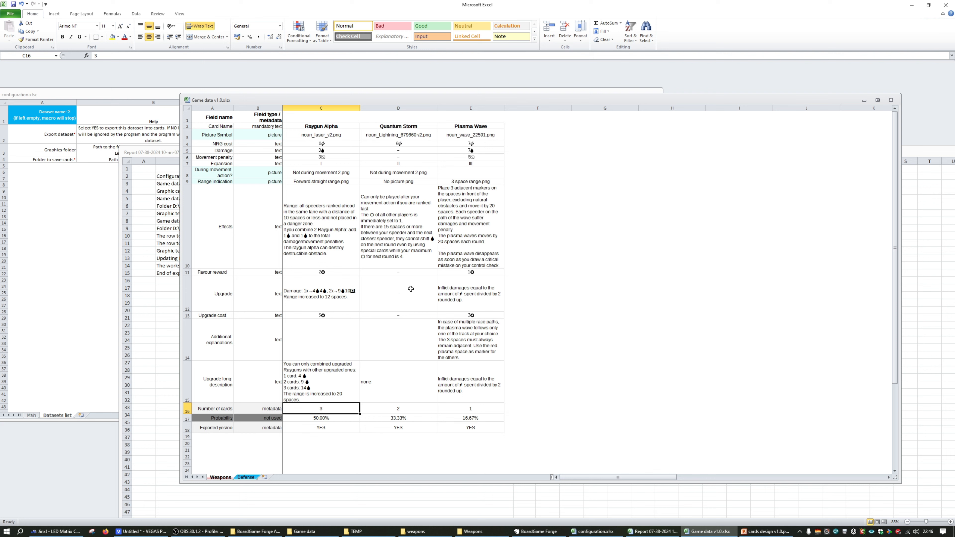
{"action": "left_click_drag", "start_coordinate": [301, 100], "coordinate": [186, 79]}
{"action": "left_click", "coordinate": [100, 105]}
{"action": "left_click", "coordinate": [100, 141]}
{"action": "left_click", "coordinate": [98, 193]}
{"action": "left_click", "coordinate": [103, 96]}
{"action": "left_click", "coordinate": [100, 151]}
{"action": "left_click", "coordinate": [100, 197]}
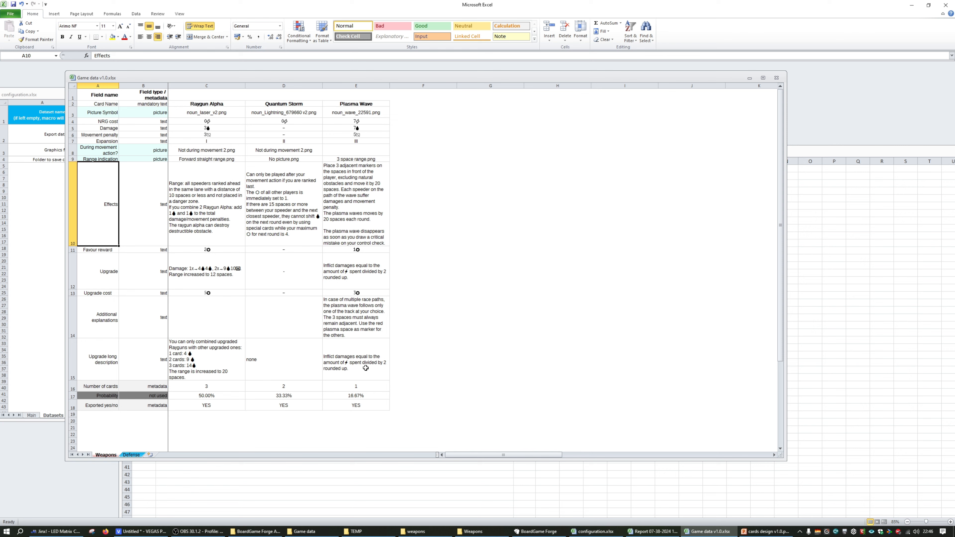
Match the WEAPON NAME text box's shape name on the template with the Card Name field in the game data
{"action": "left_click", "coordinate": [757, 532]}
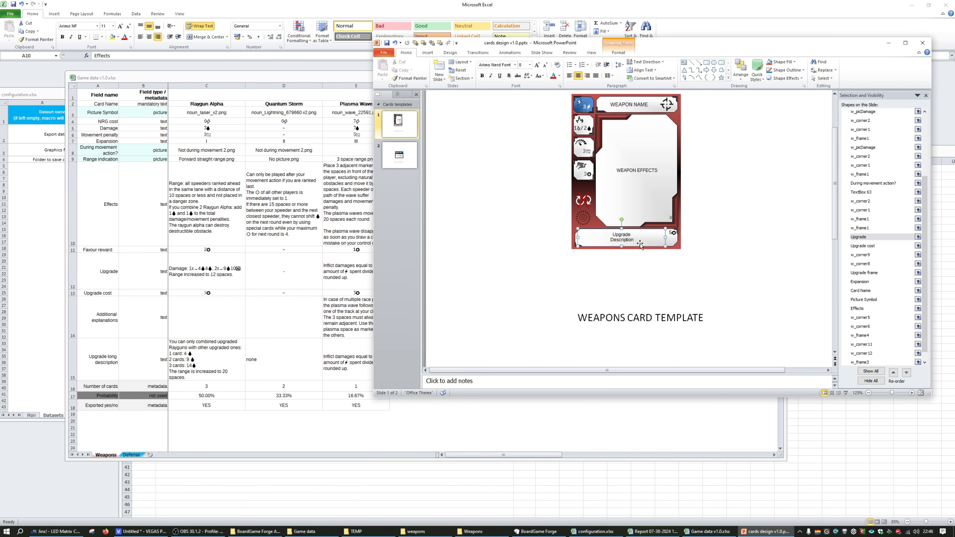
{"action": "left_click", "coordinate": [623, 112]}
{"action": "left_click", "coordinate": [641, 100]}
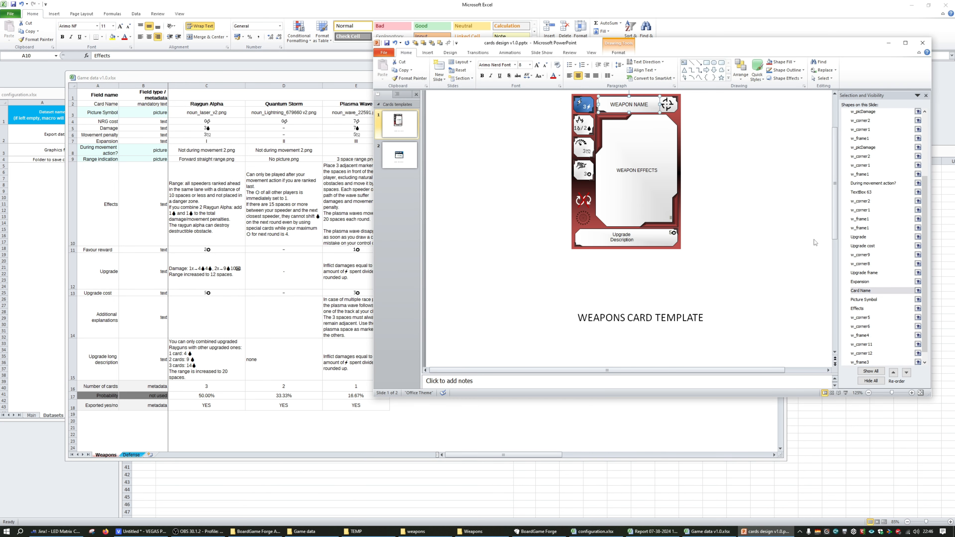
{"action": "left_click", "coordinate": [87, 106]}
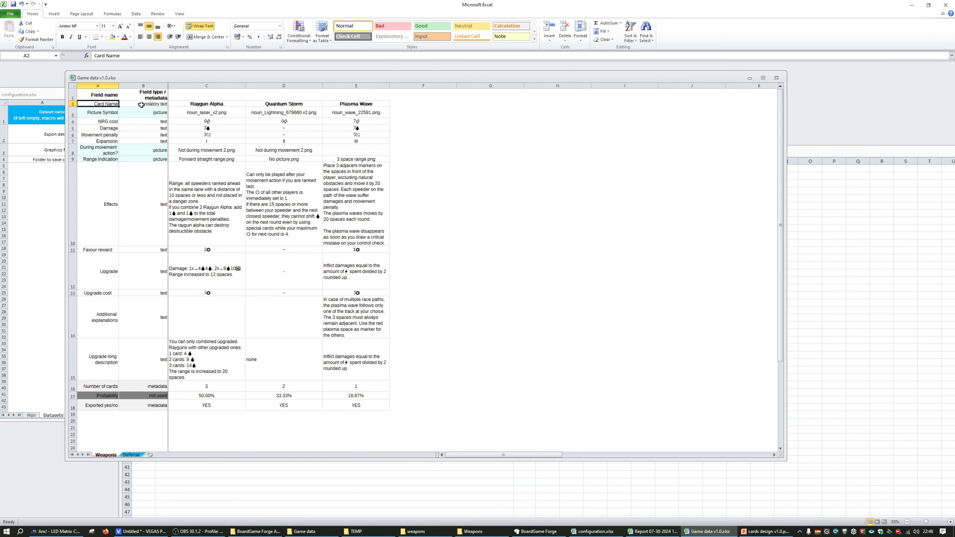
Highlight the WEAPON NAME placeholder text on the template and compare it with the Raygun Alpha cell in the game data
{"action": "left_click", "coordinate": [763, 532]}
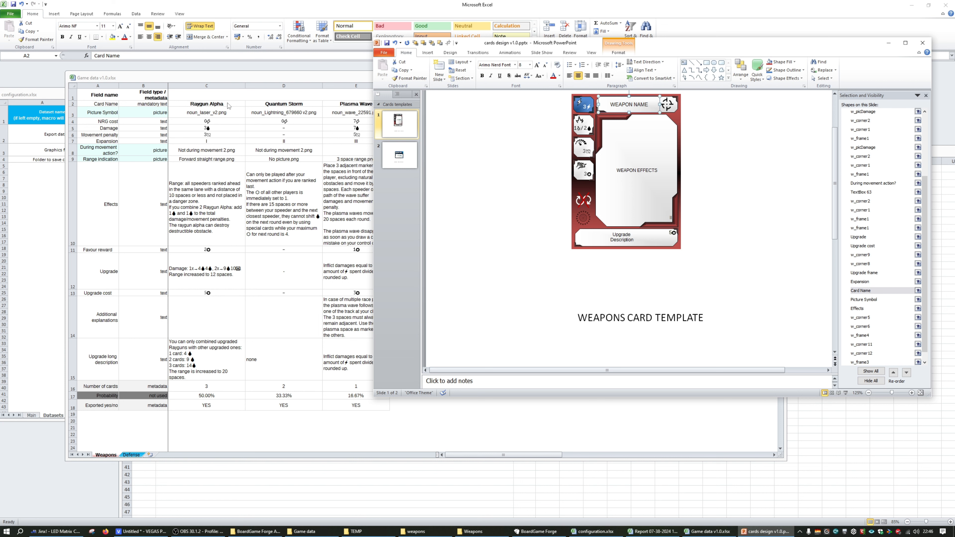
{"action": "left_click_drag", "start_coordinate": [612, 104], "coordinate": [650, 105]}
{"action": "left_click", "coordinate": [211, 105]}
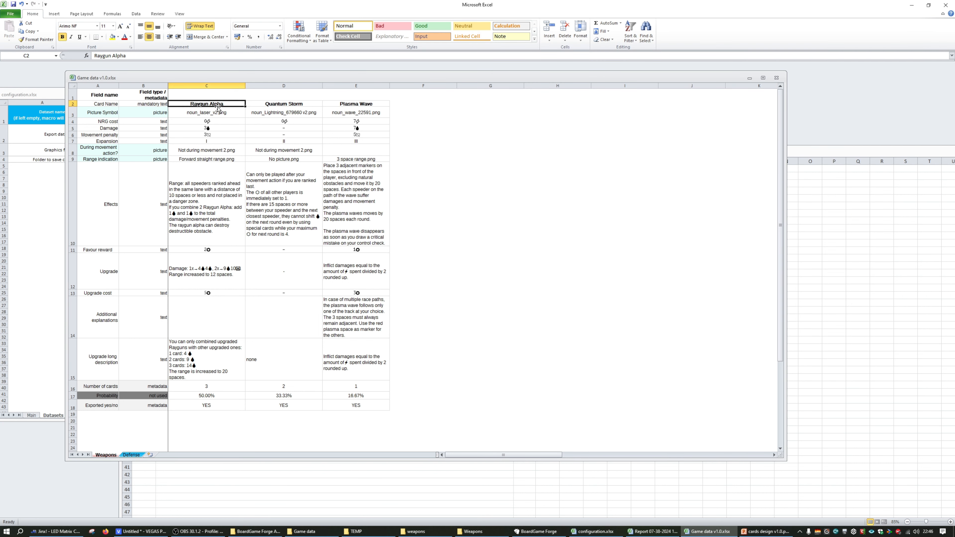
Compare the Effects field and Raygun Alpha's effect text in the game data with the template's WEAPON EFFECTS text box
{"action": "left_click", "coordinate": [114, 121]}
{"action": "left_click", "coordinate": [108, 194]}
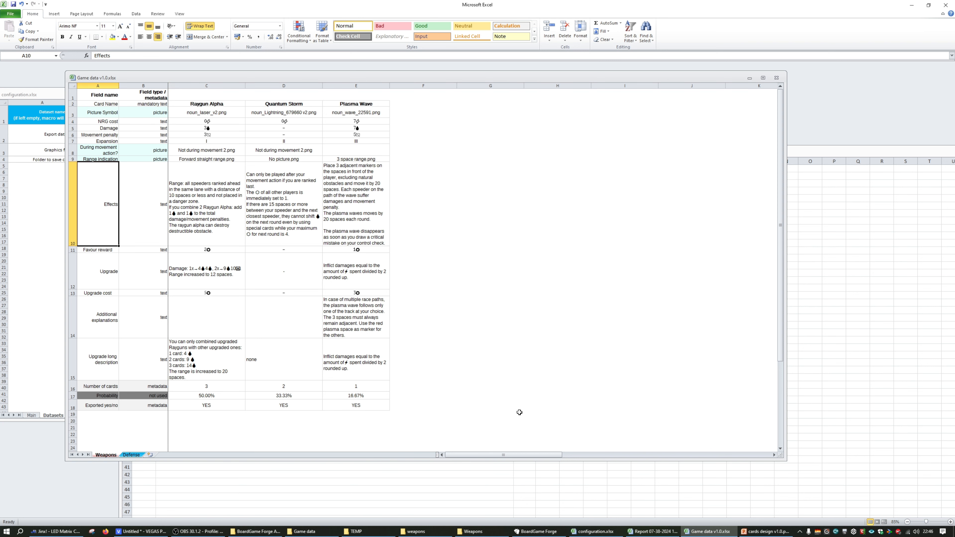
{"action": "left_click", "coordinate": [763, 531]}
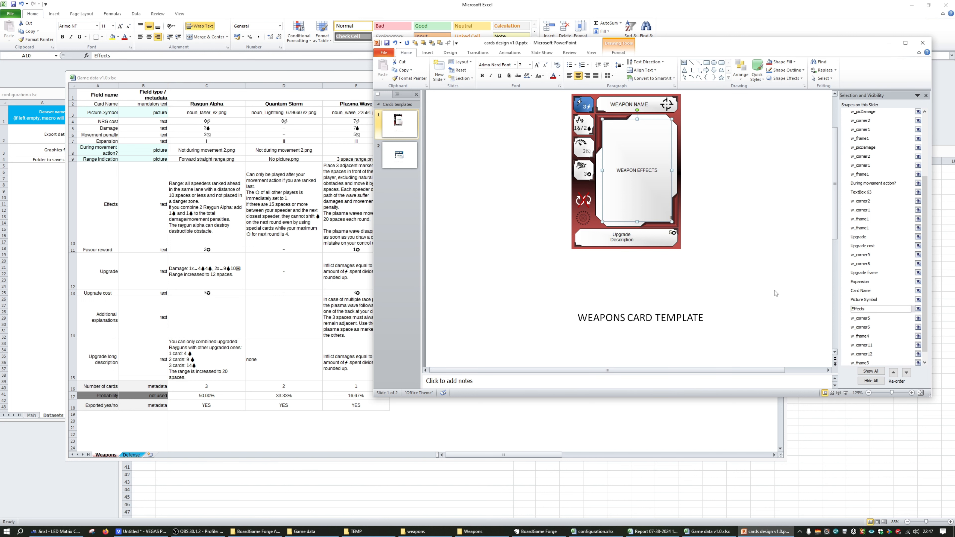
{"action": "left_click", "coordinate": [103, 209]}
{"action": "left_click", "coordinate": [204, 197]}
{"action": "left_click", "coordinate": [763, 532]}
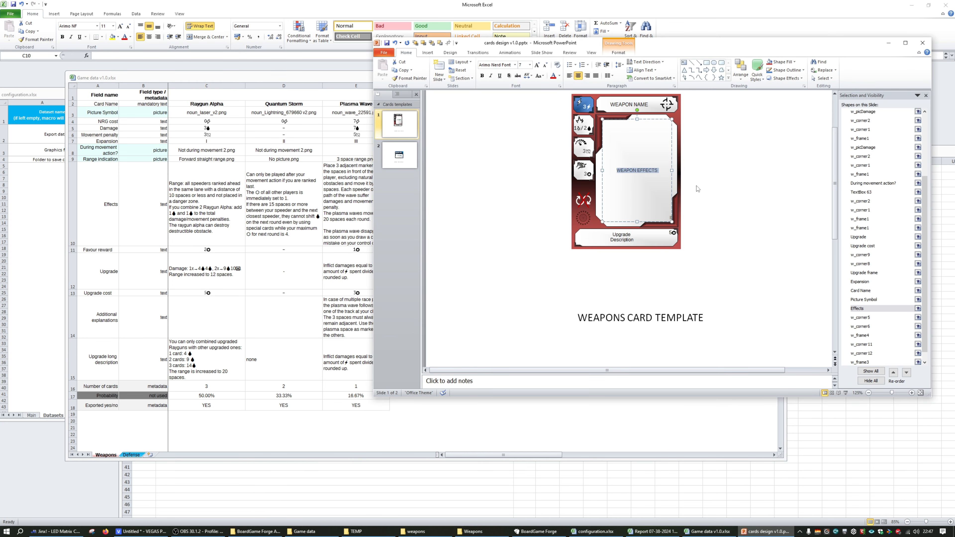
{"action": "left_click", "coordinate": [709, 194]}
Open the exported card Raygun Alpha #3.png from the weapons folder, place it over the template for comparison, and minimize it
{"action": "left_click", "coordinate": [416, 531]}
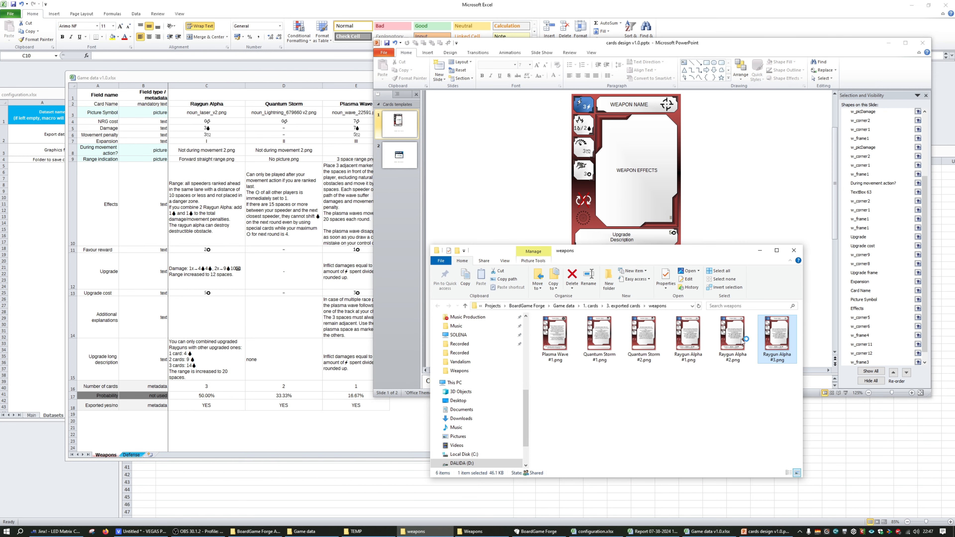
{"action": "double_click", "coordinate": [772, 335]}
{"action": "left_click", "coordinate": [929, 6]}
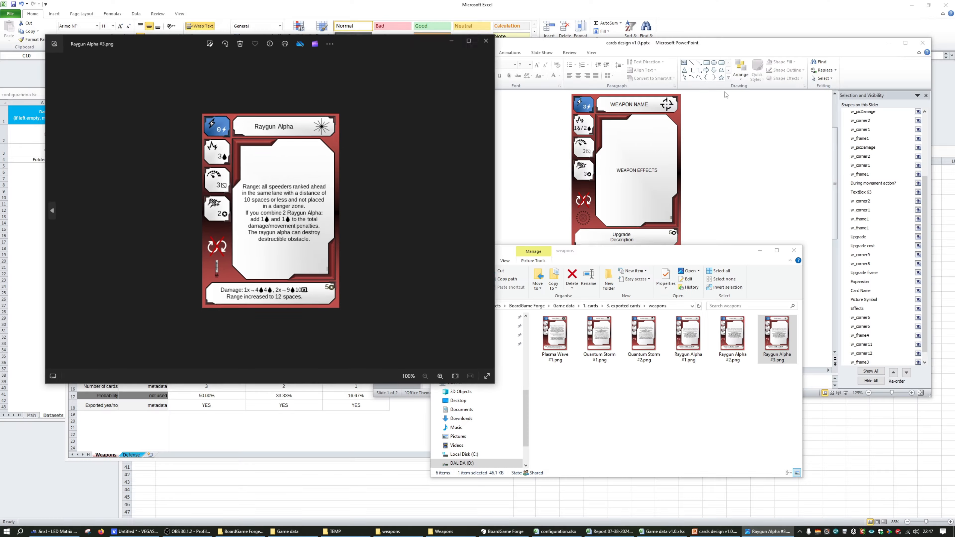
{"action": "left_click_drag", "start_coordinate": [278, 190], "coordinate": [613, 214]}
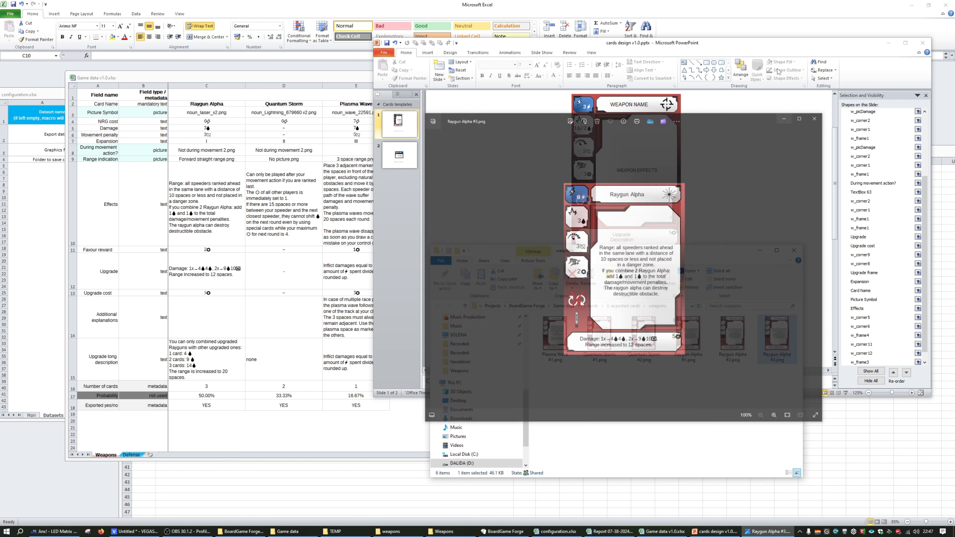
{"action": "left_click", "coordinate": [785, 66]}
Inspect the damage text box on the Weapons card template up close and highlight its placeholder text
{"action": "left_click", "coordinate": [556, 179]}
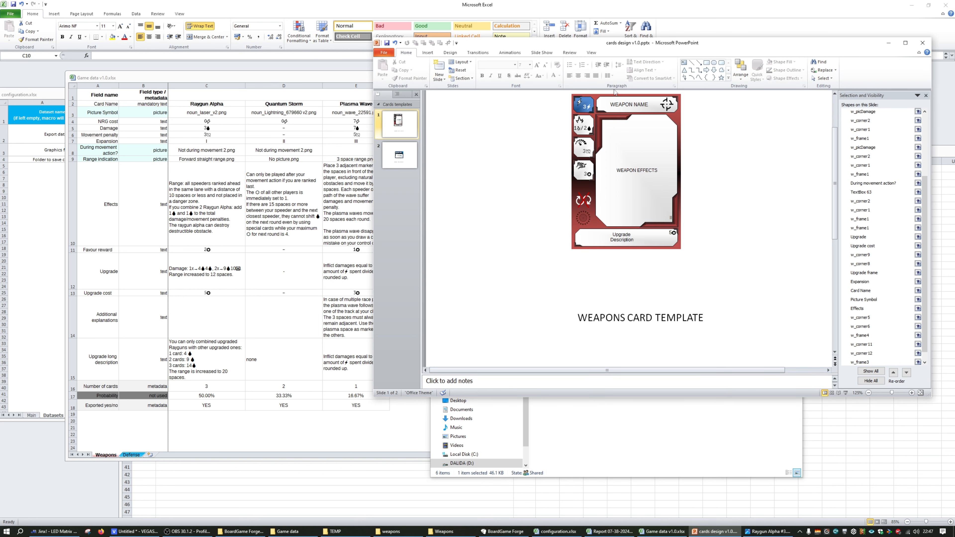
{"action": "scroll", "coordinate": [595, 144], "scroll_direction": "up", "scroll_amount": 1}
{"action": "left_click", "coordinate": [579, 128]}
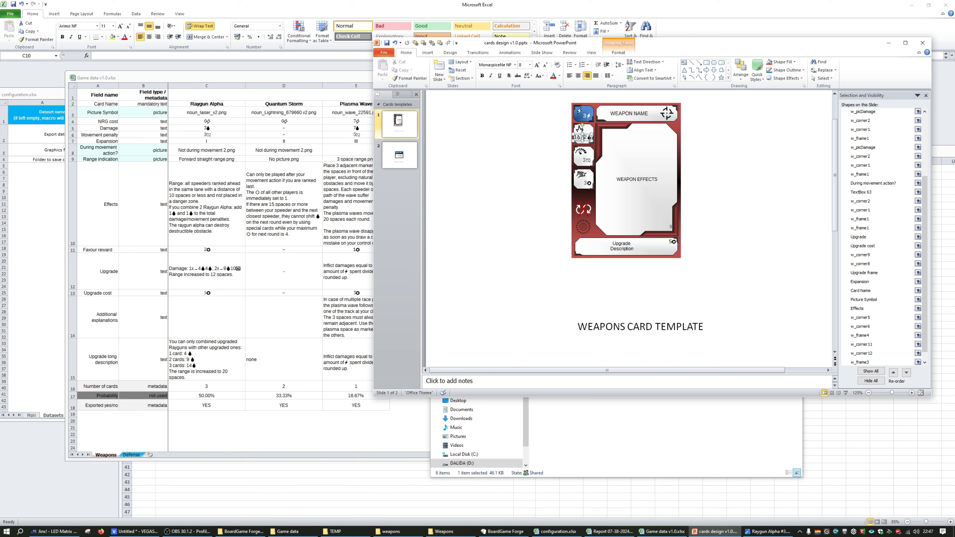
{"action": "scroll", "coordinate": [579, 129], "scroll_direction": "up", "scroll_amount": 7}
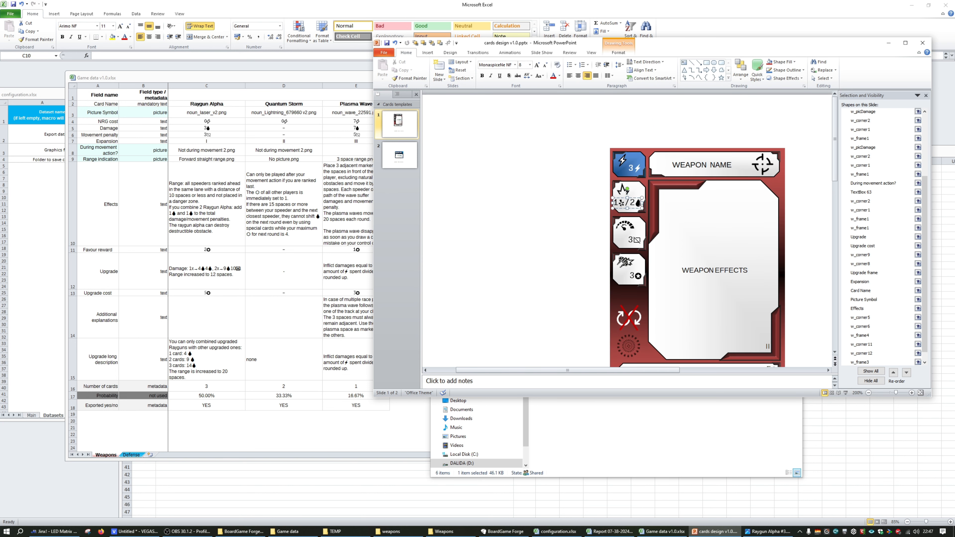
{"action": "left_click_drag", "start_coordinate": [640, 205], "coordinate": [635, 204]}
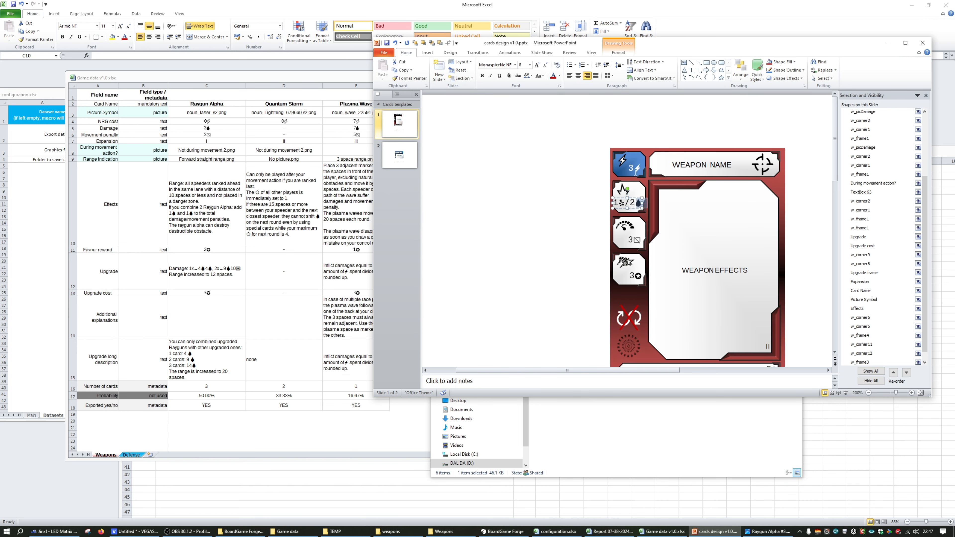
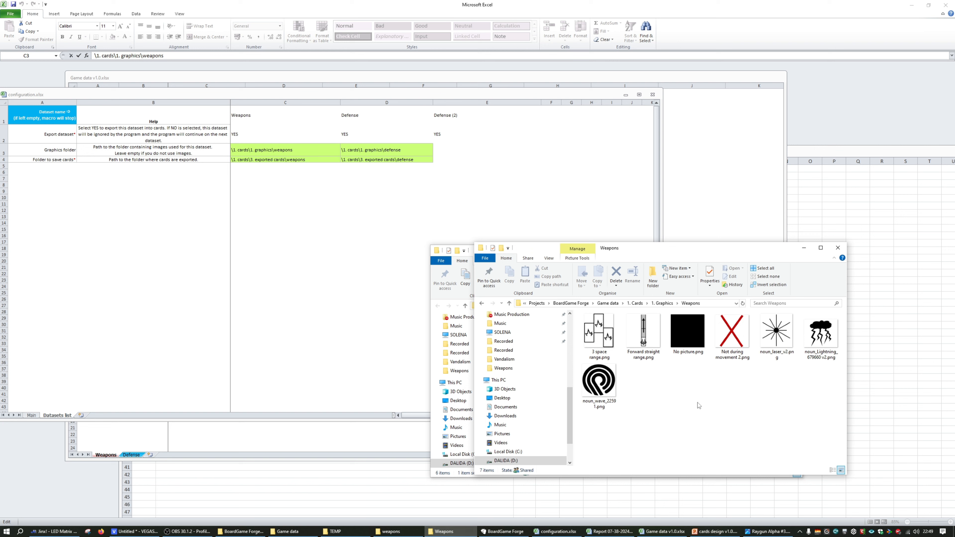
Find noun_laser_v2.png in the Weapons graphics folder and compare it with Raygun Alpha's Picture Symbol entry and the template's symbol picture
{"action": "left_click", "coordinate": [259, 450]}
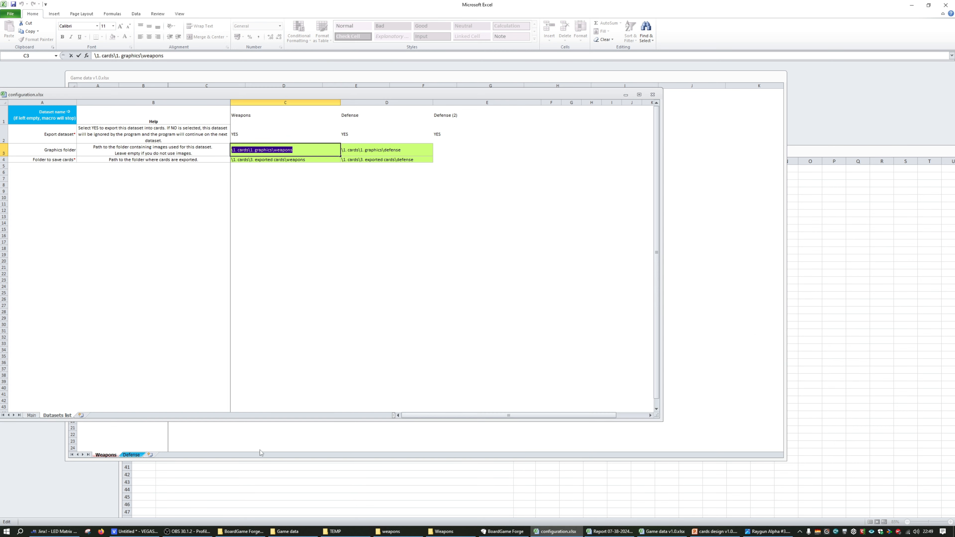
{"action": "left_click", "coordinate": [444, 531]}
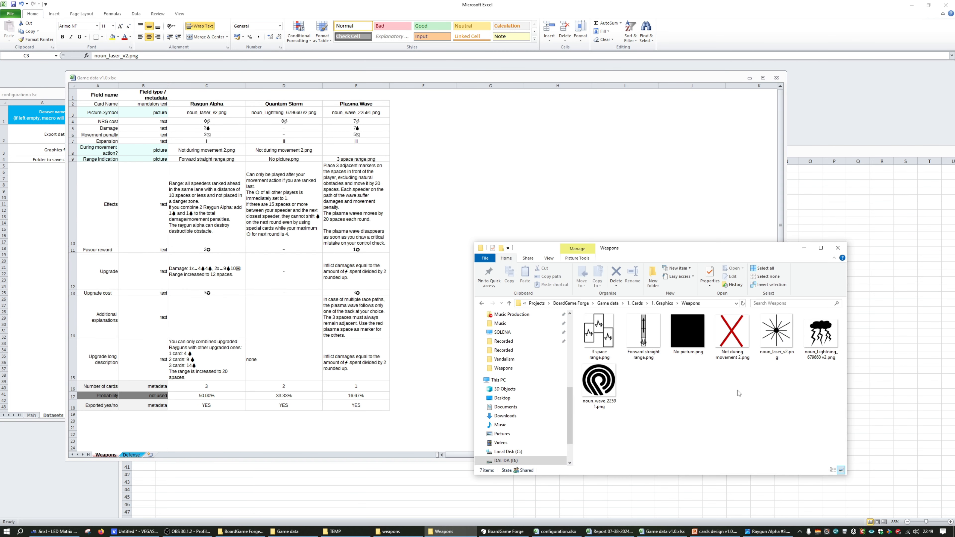
{"action": "left_click", "coordinate": [777, 359]}
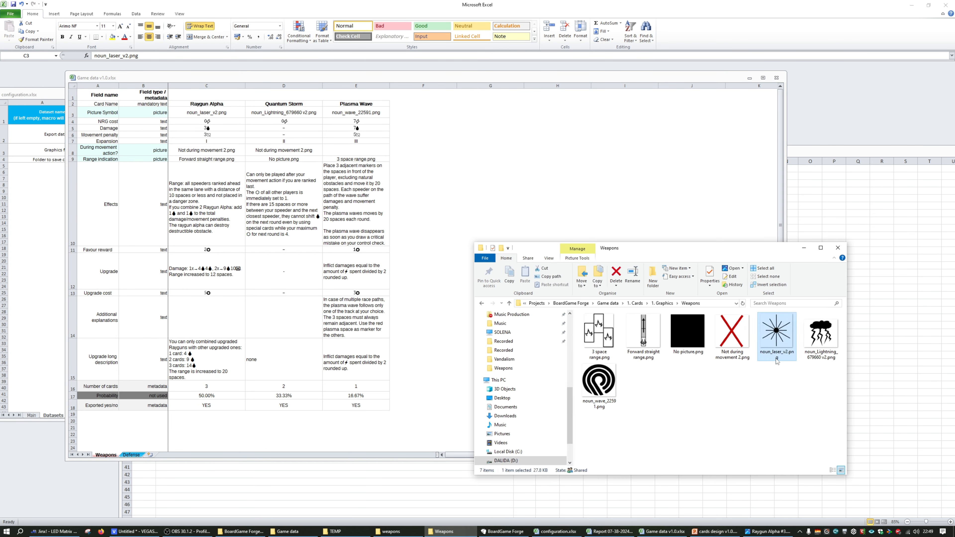
{"action": "left_click", "coordinate": [714, 531]}
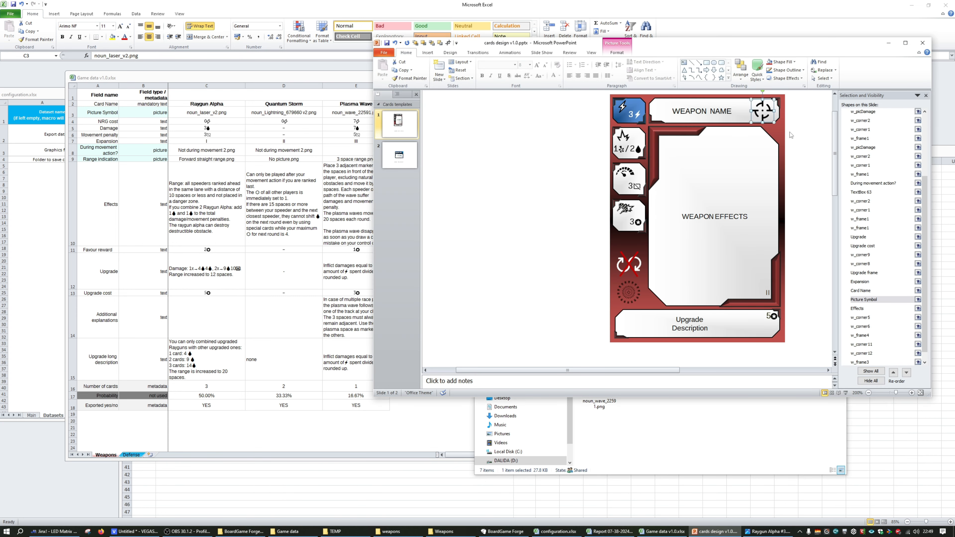
{"action": "left_click", "coordinate": [449, 531]}
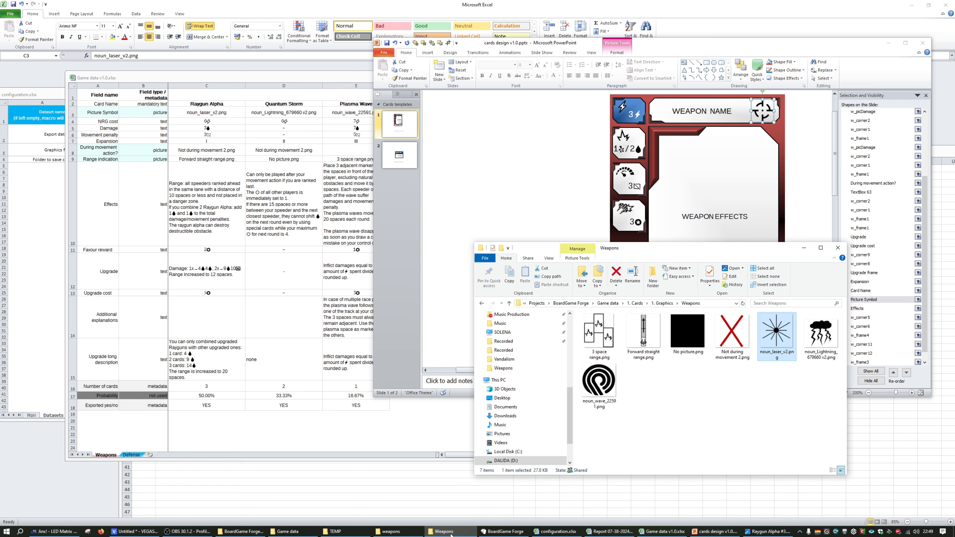
Open the exported card Raygun Alpha #3.png to examine its pictures, and minimize it
{"action": "left_click", "coordinate": [391, 531]}
{"action": "double_click", "coordinate": [776, 335]}
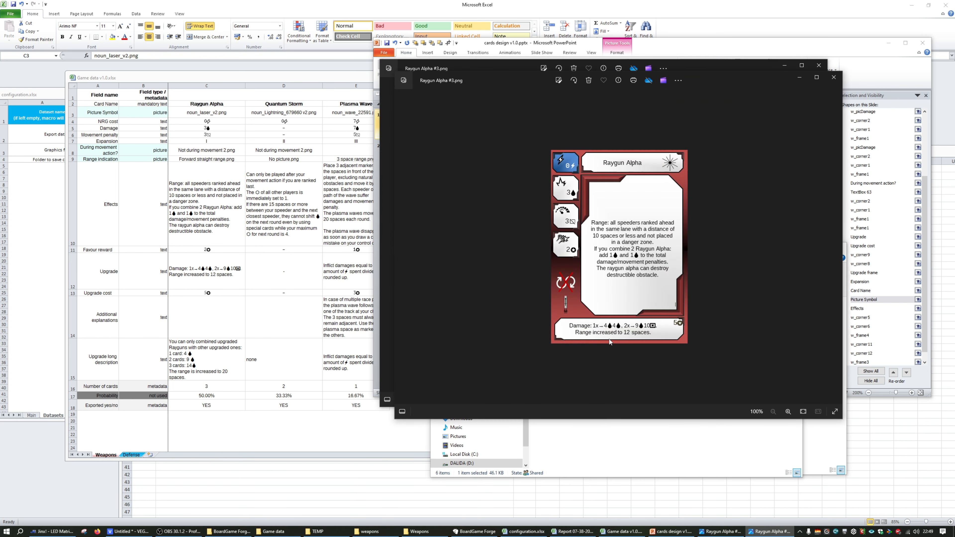
{"action": "left_click", "coordinate": [800, 77]}
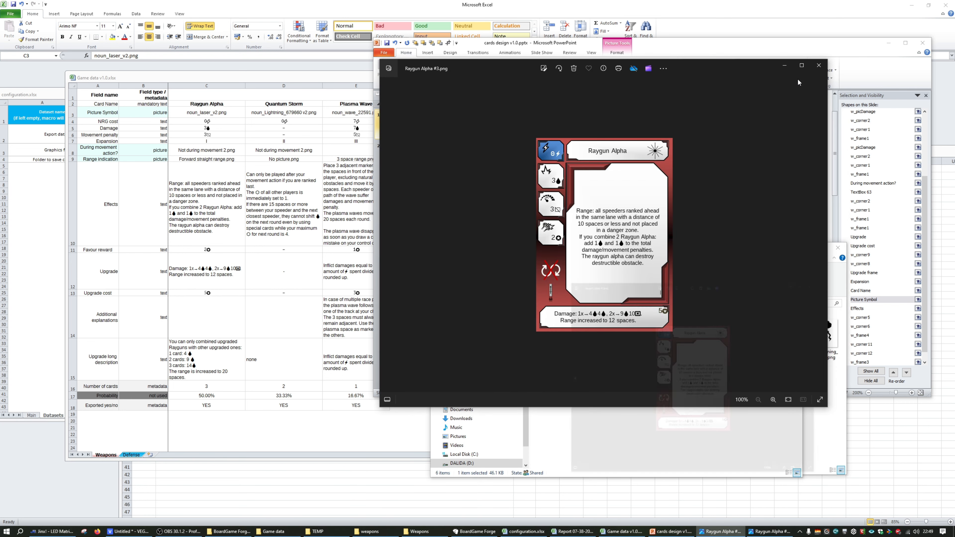
Clear Raygun Alpha's During movement action?, Range indication and Picture Symbol cells in the game data
{"action": "left_click", "coordinate": [296, 198]}
{"action": "left_click", "coordinate": [301, 153]}
{"action": "left_click", "coordinate": [349, 148]}
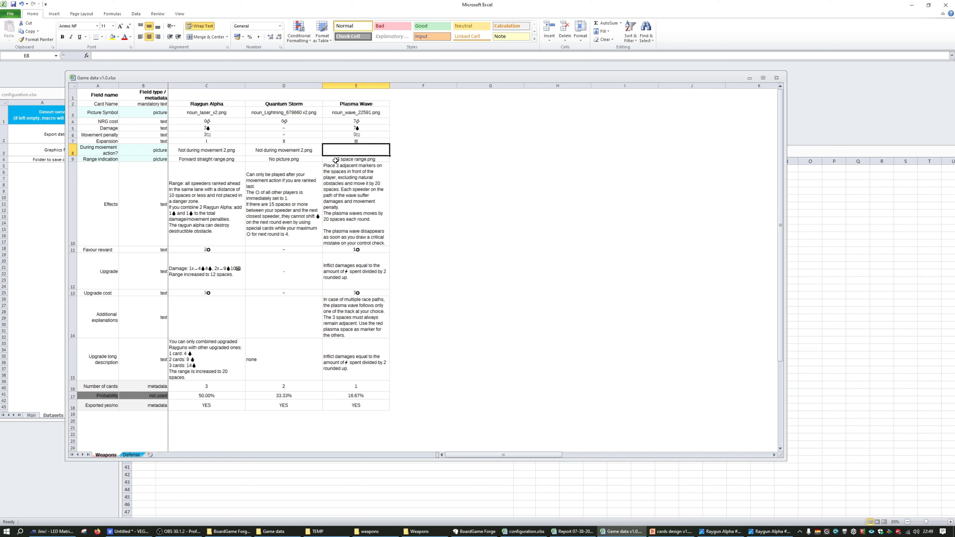
{"action": "left_click", "coordinate": [222, 152]}
{"action": "key", "text": "Delete"}
{"action": "key", "text": "Down"}
{"action": "key", "text": "Delete"}
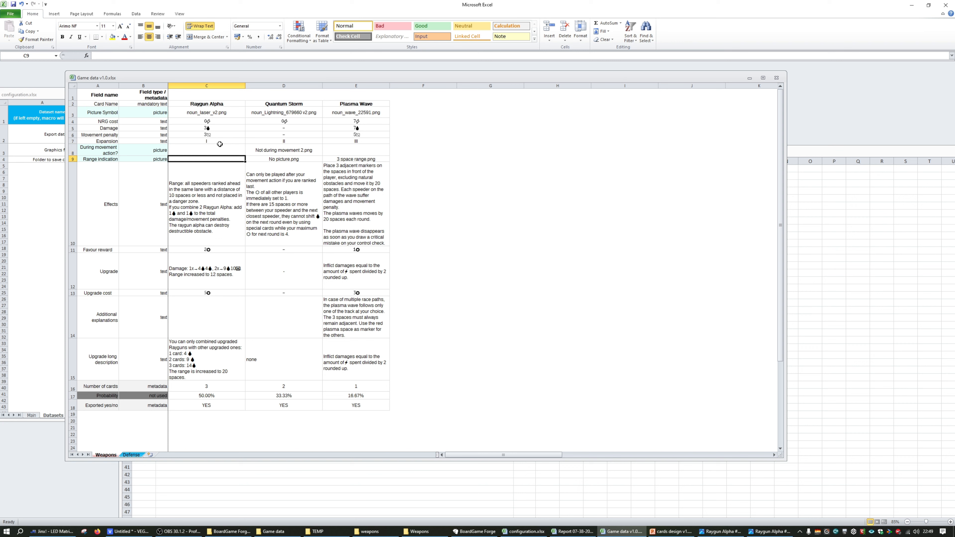
{"action": "left_click", "coordinate": [216, 114]}
{"action": "key", "text": "Delete"}
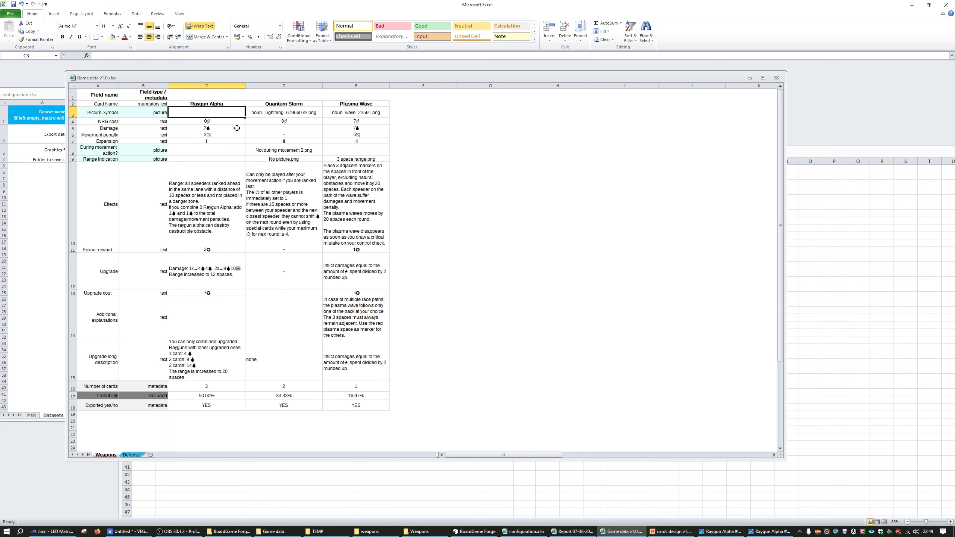
{"action": "left_click", "coordinate": [237, 129]}
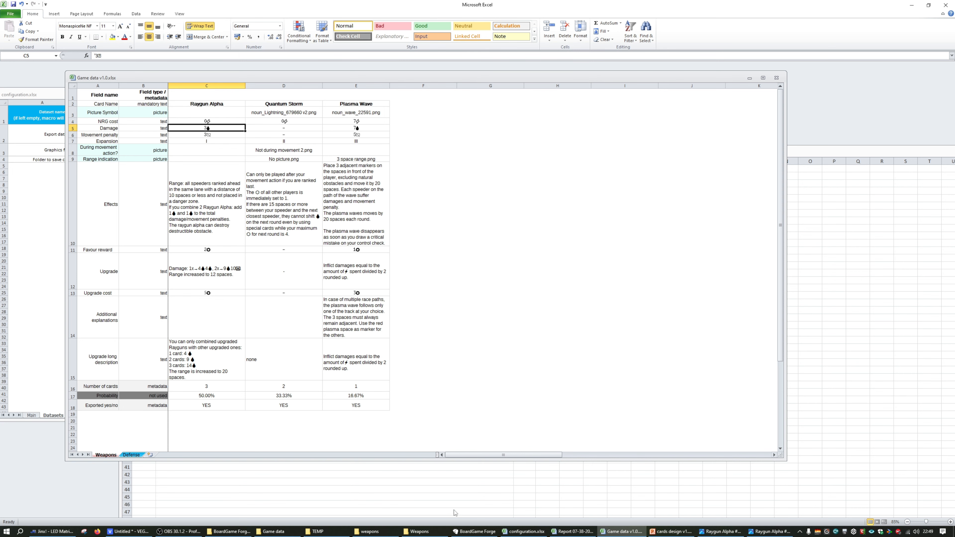
Generate the cards with BoardGame Forge and agree to reopen Game data v1.0.xlsx, discarding its unsaved changes
{"action": "left_click", "coordinate": [473, 531]}
{"action": "left_click", "coordinate": [245, 250]}
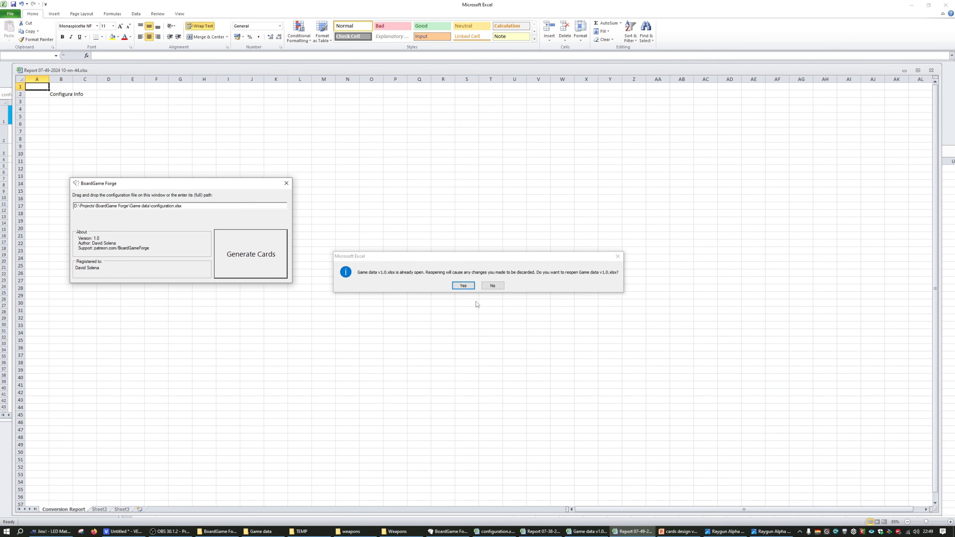
{"action": "left_click", "coordinate": [464, 285]}
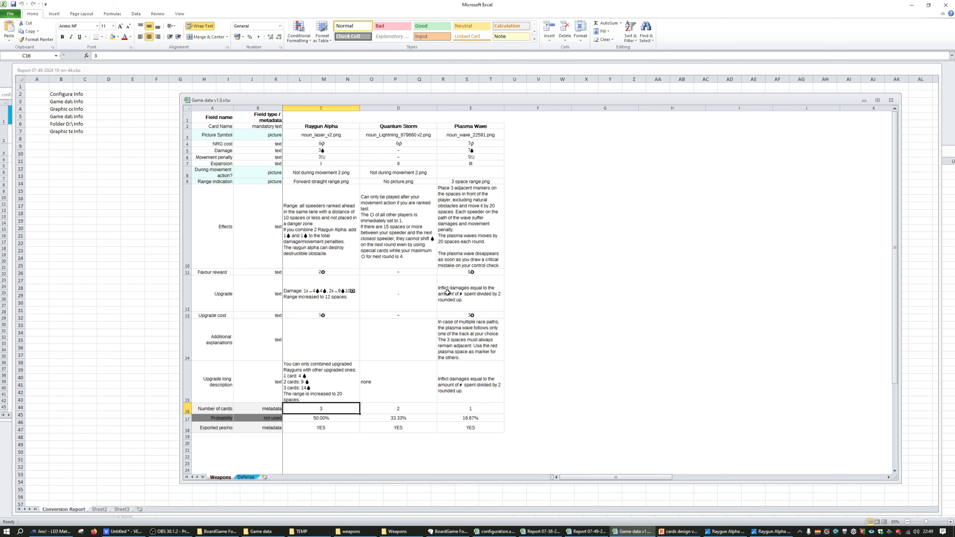
{"action": "key", "text": "ctrl+Page_Down"}
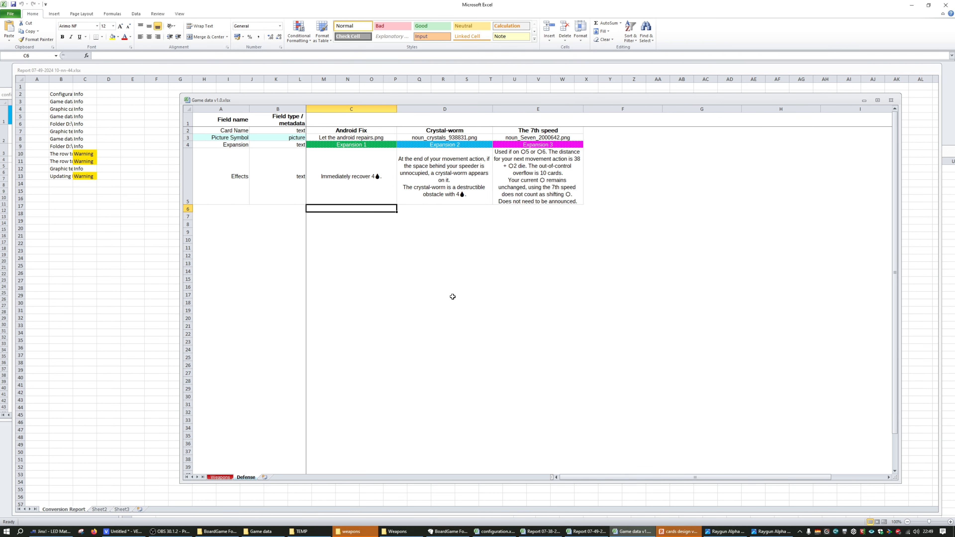
Check the regenerated Raygun Alpha #3.png in the exported weapons folder
{"action": "left_click", "coordinate": [335, 531]}
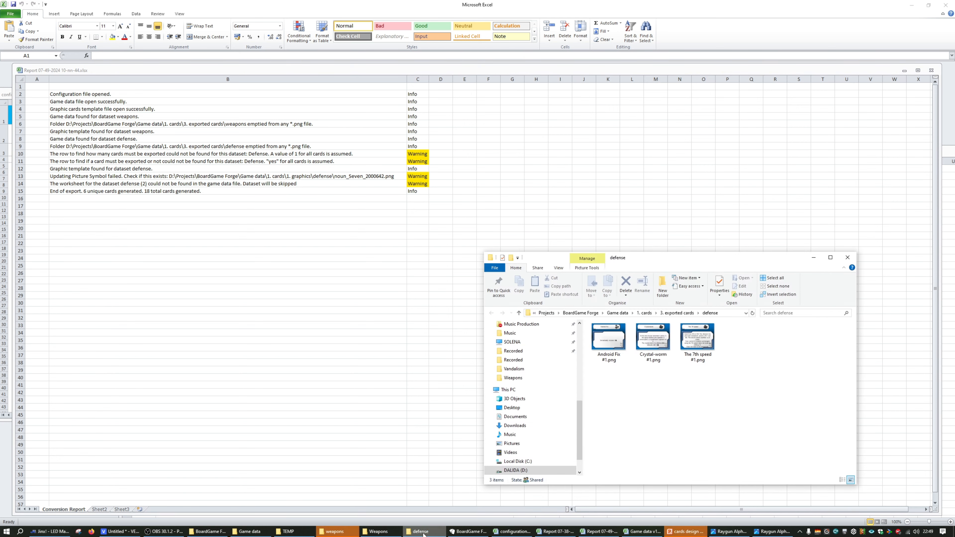
{"action": "left_click", "coordinate": [376, 531]}
{"action": "left_click", "coordinate": [376, 531]}
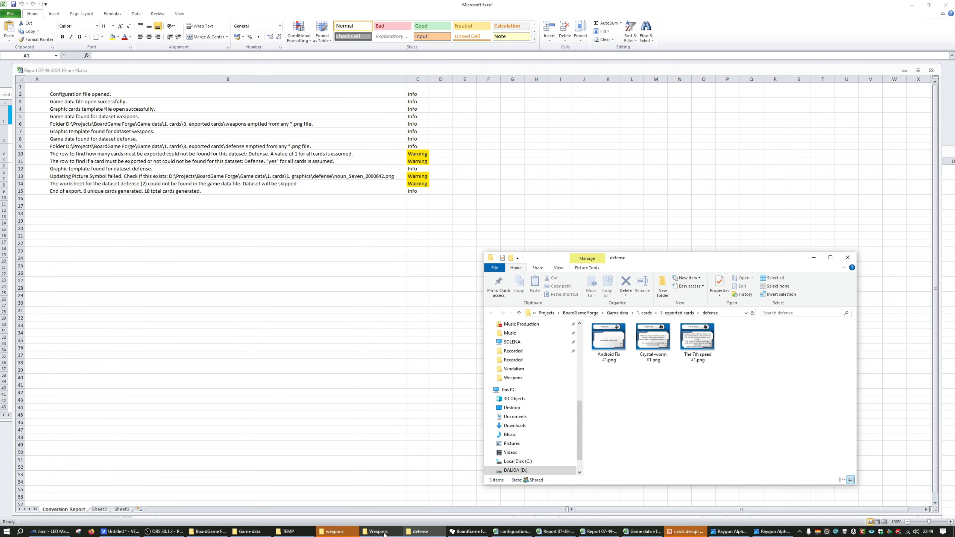
{"action": "left_click", "coordinate": [336, 534]}
{"action": "left_click", "coordinate": [736, 343]}
{"action": "double_click", "coordinate": [736, 343]}
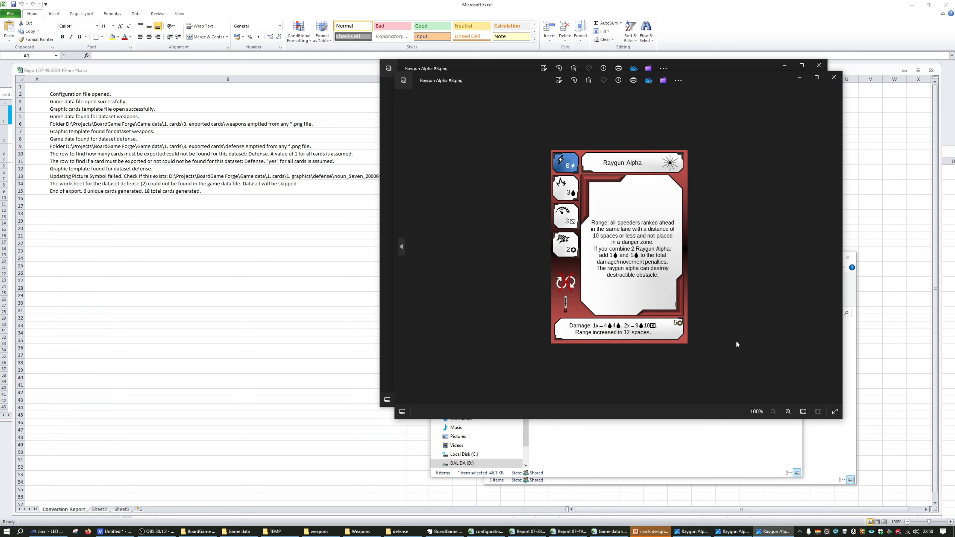
Return to the Weapons sheet of Game data v1.0.xlsx and clear Raygun Alpha's During movement action? and Range indication cells
{"action": "left_click", "coordinate": [320, 335]}
{"action": "left_click", "coordinate": [215, 288]}
{"action": "key", "text": "ctrl+Tab"}
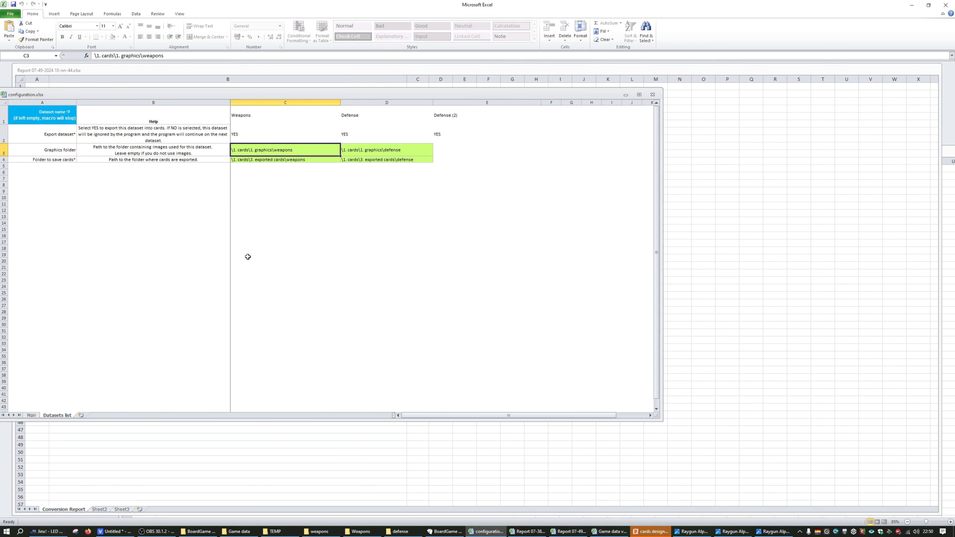
{"action": "left_click", "coordinate": [602, 535]}
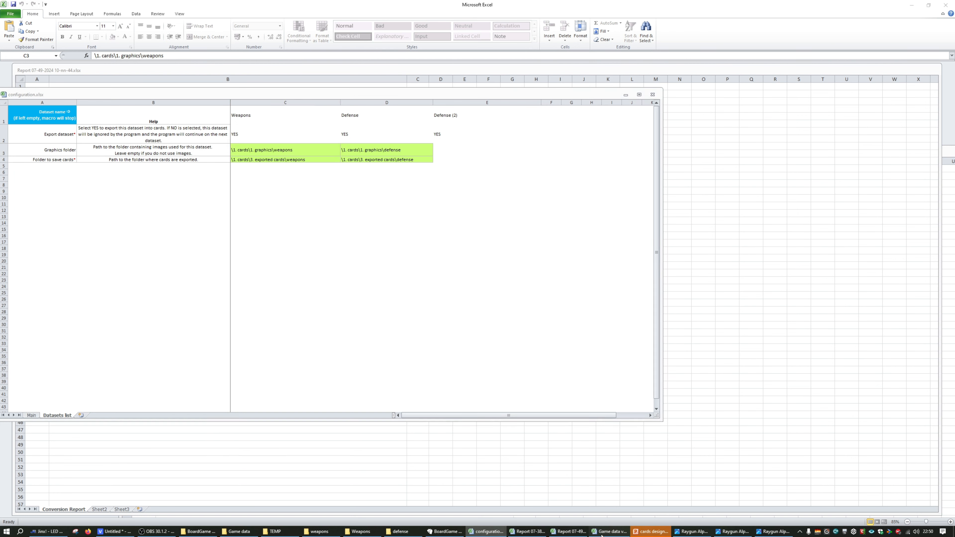
{"action": "left_click", "coordinate": [220, 477]}
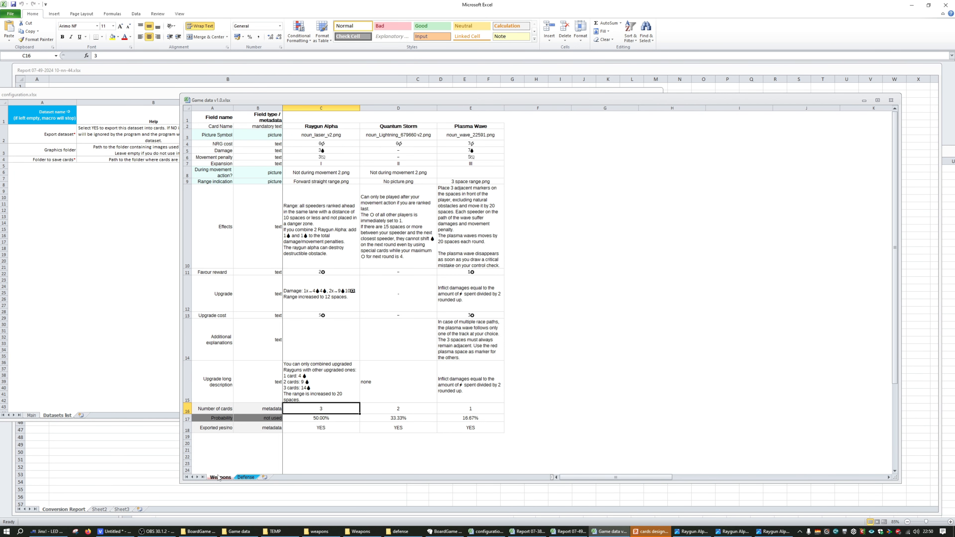
{"action": "left_click", "coordinate": [323, 168]}
{"action": "key", "text": "Delete"}
{"action": "key", "text": "Down"}
{"action": "key", "text": "Delete"}
Clear Raygun Alpha's Picture Symbol cell on the Weapons sheet
{"action": "key", "text": "Up"}
{"action": "key", "text": "Up"}
{"action": "key", "text": "Up"}
{"action": "key", "text": "Up"}
{"action": "key", "text": "Up"}
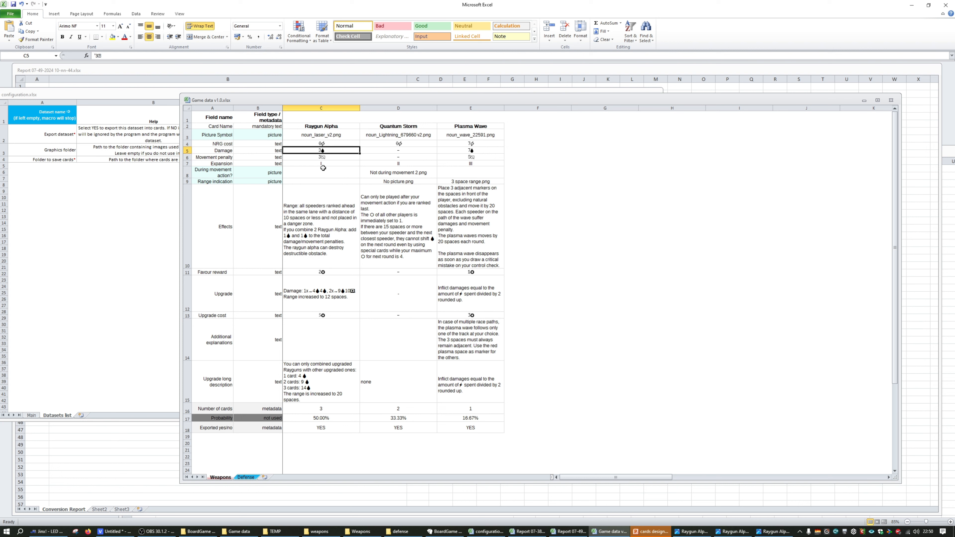
{"action": "key", "text": "Up"}
{"action": "key", "text": "Delete"}
{"action": "left_click", "coordinate": [324, 158]}
{"action": "left_click", "coordinate": [449, 158]}
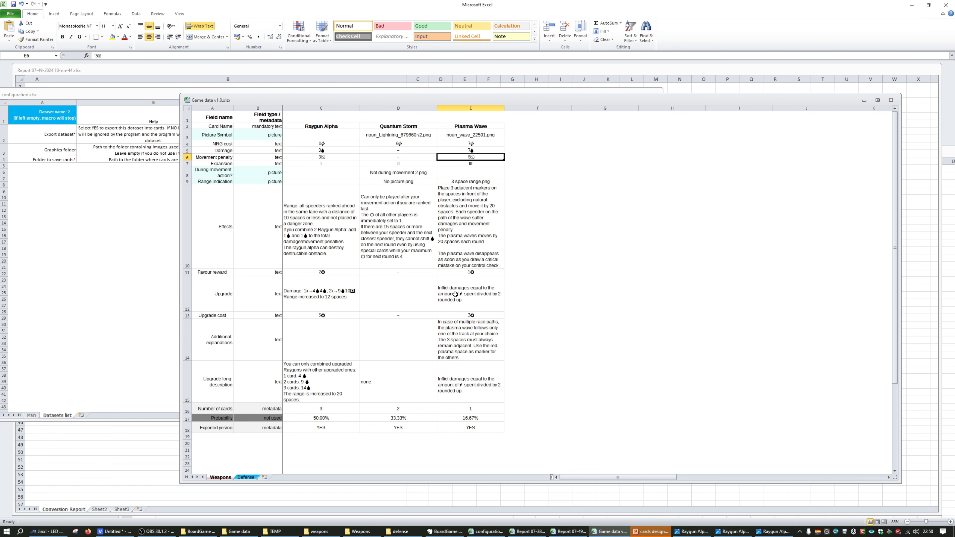
Bring up BoardGame Forge, move its window over the game data, and generate the cards from configuration.xlsx
{"action": "left_click", "coordinate": [444, 531]}
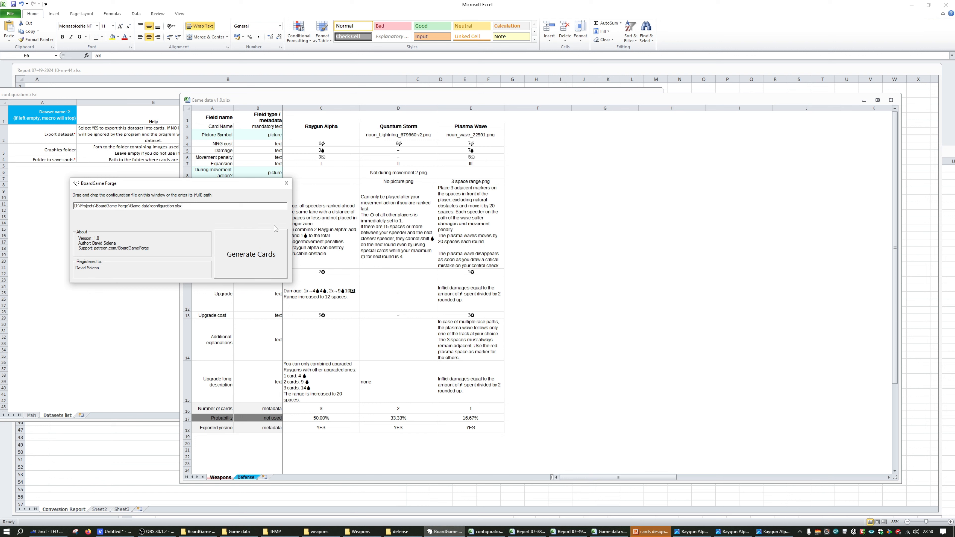
{"action": "left_click", "coordinate": [577, 138]}
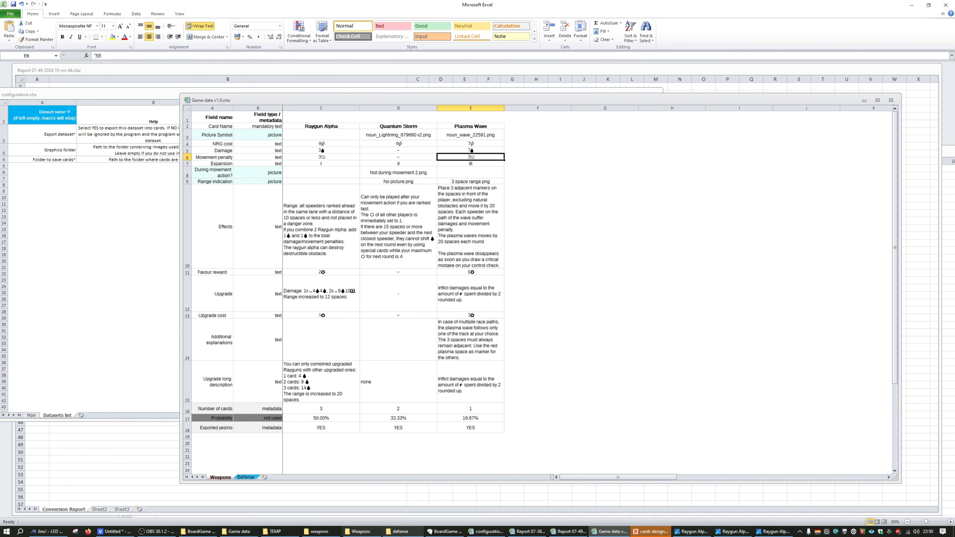
{"action": "left_click", "coordinate": [444, 532]}
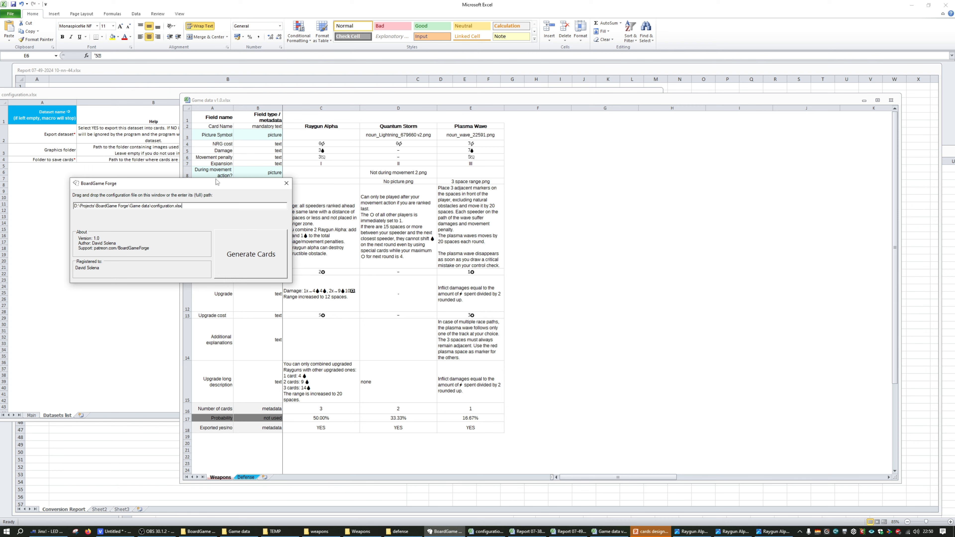
{"action": "left_click_drag", "start_coordinate": [217, 182], "coordinate": [366, 221]}
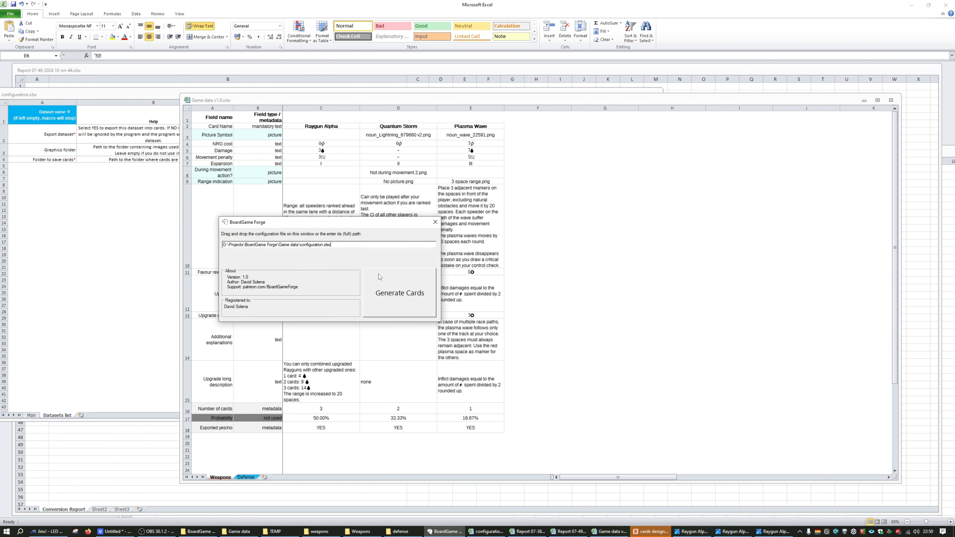
{"action": "left_click", "coordinate": [388, 295]}
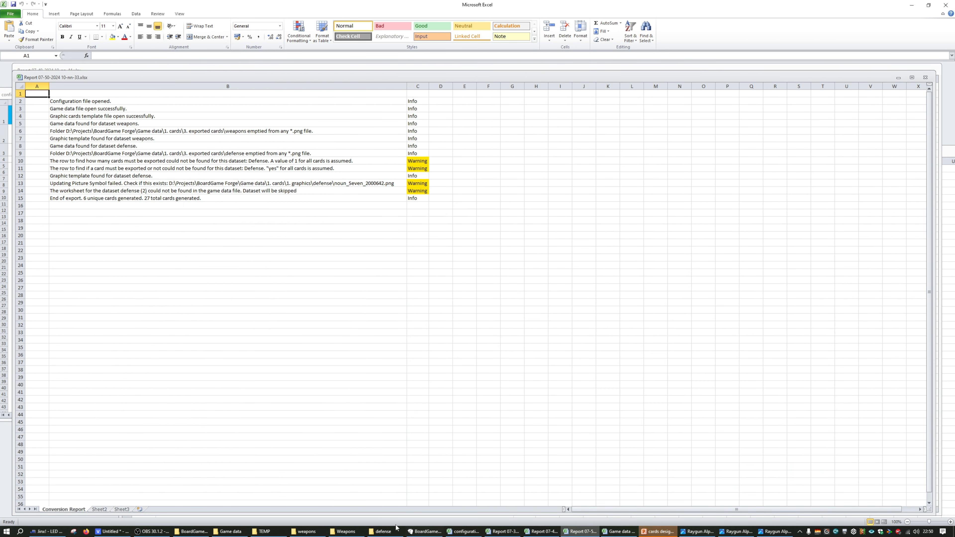
Open the newly exported Raygun Alpha #3.png from the exported weapons folder to check its picture areas
{"action": "left_click", "coordinate": [387, 532]}
{"action": "left_click", "coordinate": [347, 531]}
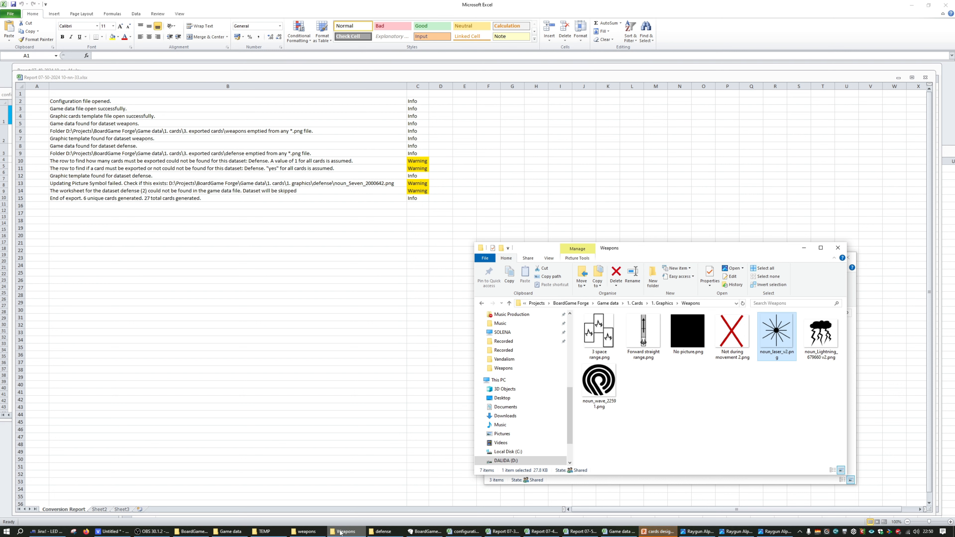
{"action": "left_click", "coordinate": [299, 532]}
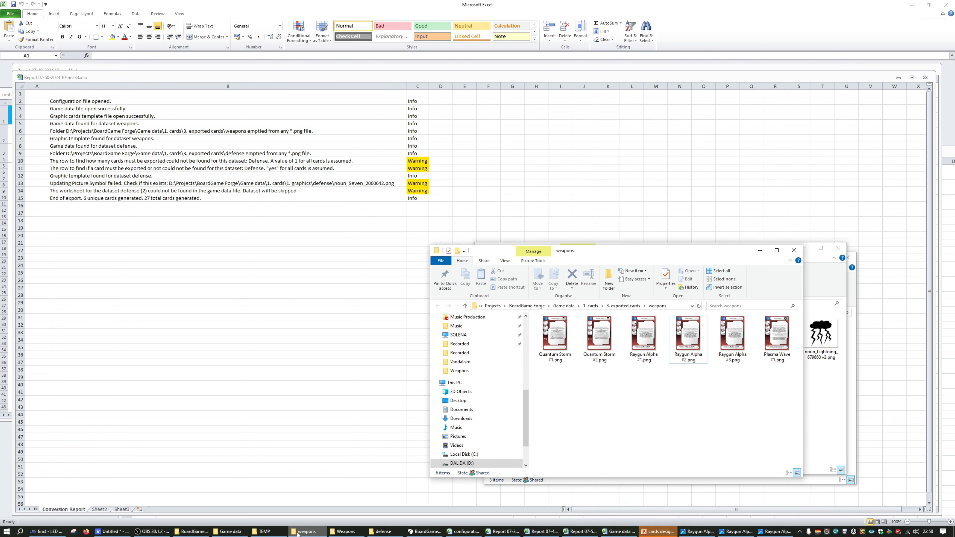
{"action": "double_click", "coordinate": [735, 337]}
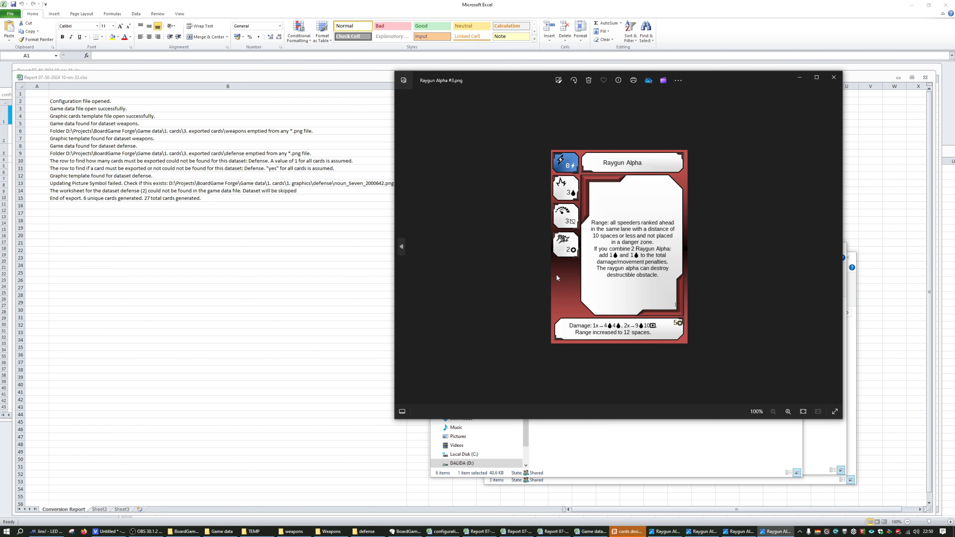
Return to Excel and close the newest conversion report workbook
{"action": "left_click", "coordinate": [333, 243]}
{"action": "left_click", "coordinate": [463, 168]}
{"action": "left_click", "coordinate": [925, 77]}
Switch to the cards design presentation and examine the symbol picture beside WEAPON NAME on the Weapons card template
{"action": "left_click", "coordinate": [622, 531]}
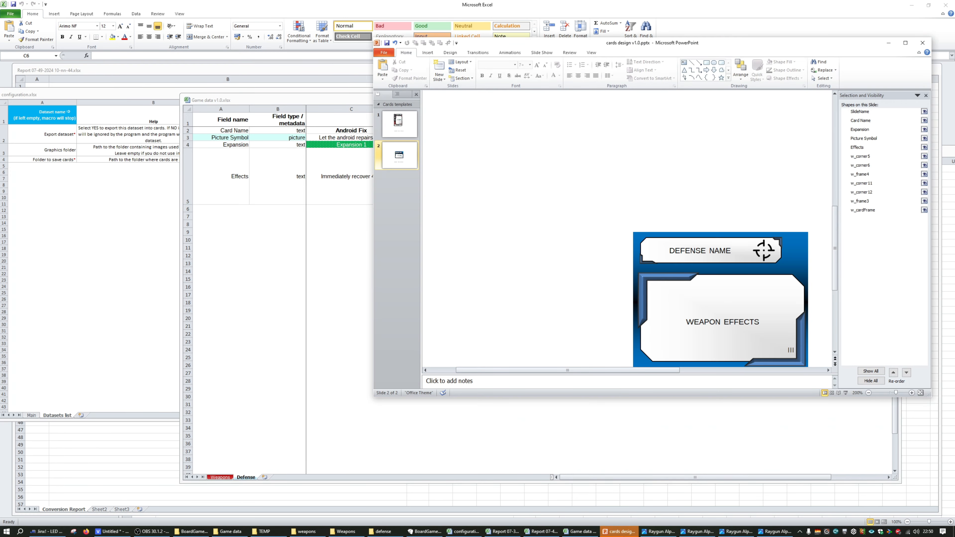
{"action": "scroll", "coordinate": [696, 245], "scroll_direction": "up", "scroll_amount": 3}
{"action": "left_click", "coordinate": [770, 112]}
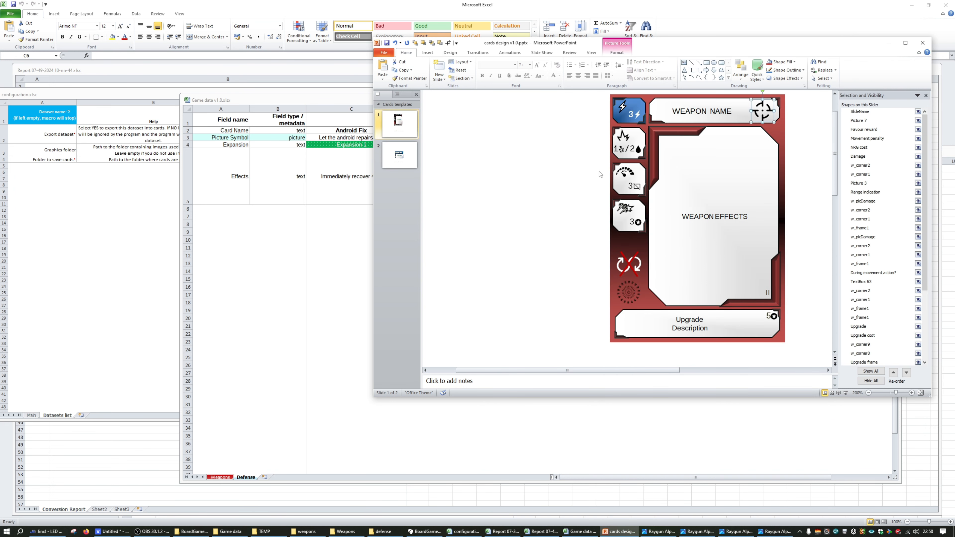
{"action": "left_click", "coordinate": [602, 168]}
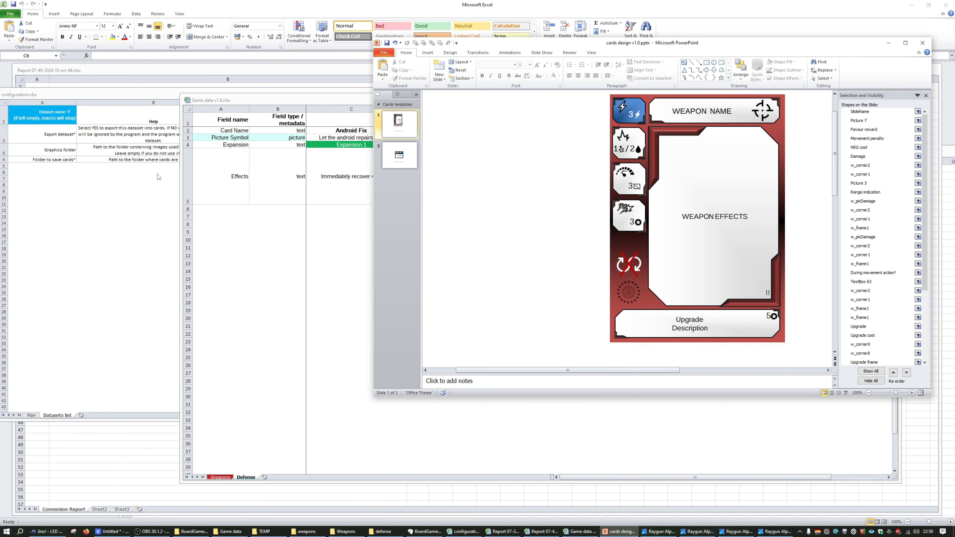
Return to Excel, close the Game data v1.0.xlsx workbook and try to close configuration.xlsx
{"action": "left_click", "coordinate": [216, 156]}
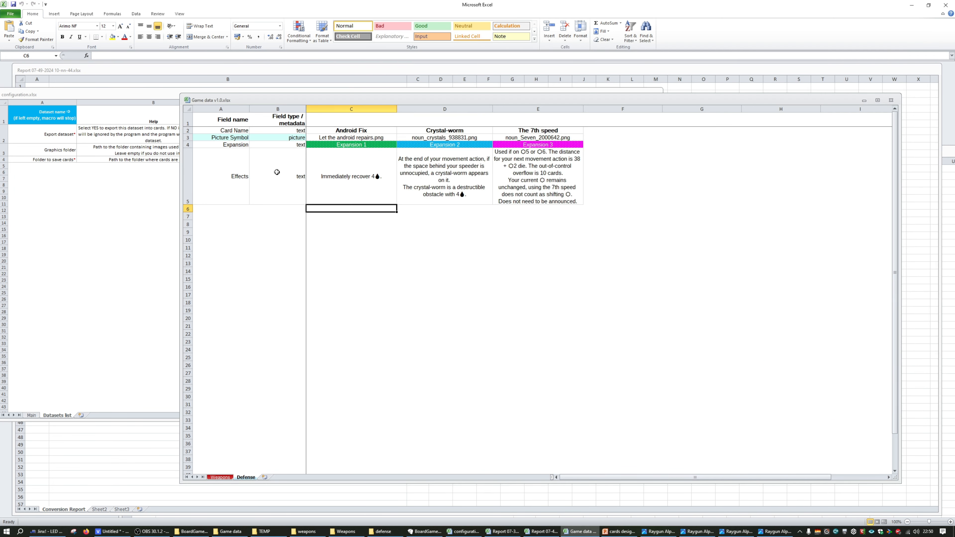
{"action": "left_click", "coordinate": [892, 102]}
{"action": "left_click", "coordinate": [652, 94]}
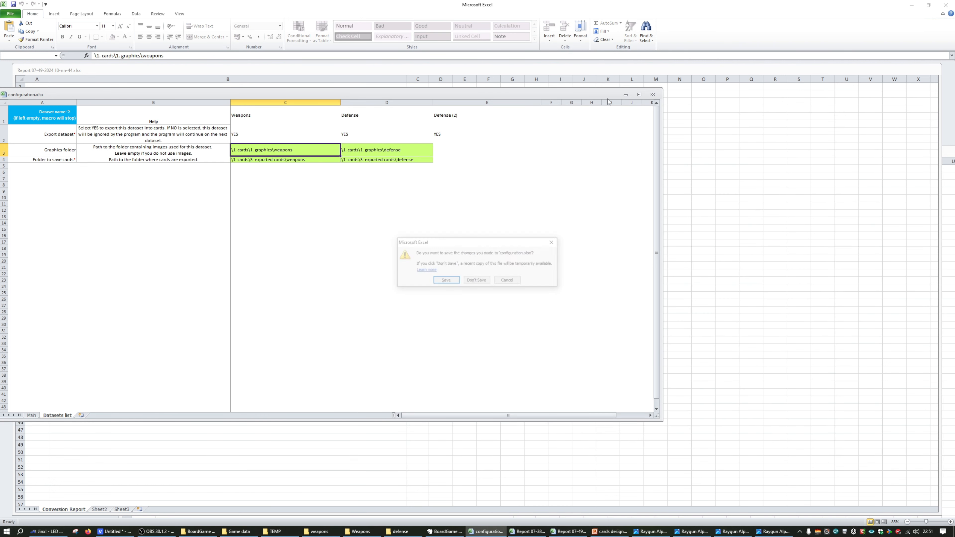
{"action": "left_click", "coordinate": [444, 281]}
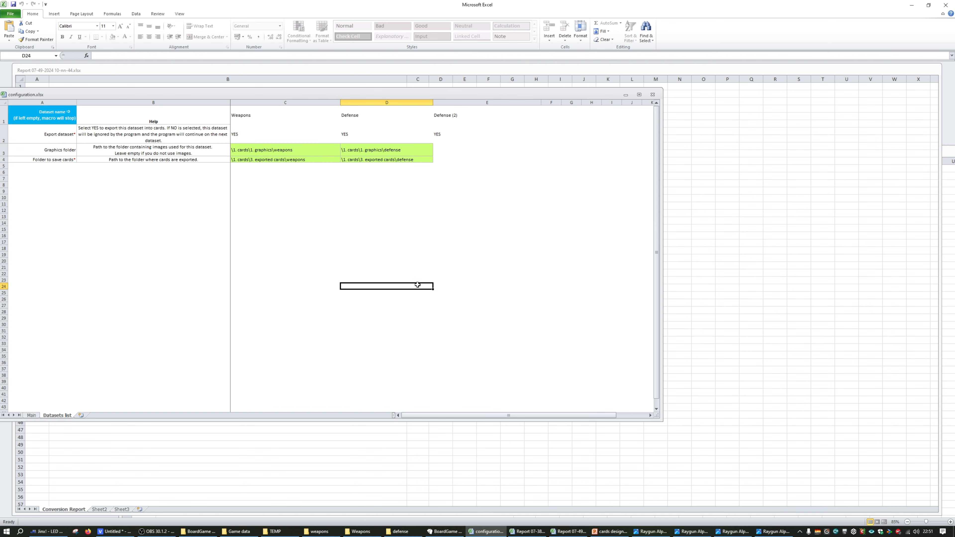
Switch to the cards design presentation, move its window aside, and examine the WEAPONS CARD TEMPLATE title and its shape name SlideName
{"action": "left_click", "coordinate": [609, 532]}
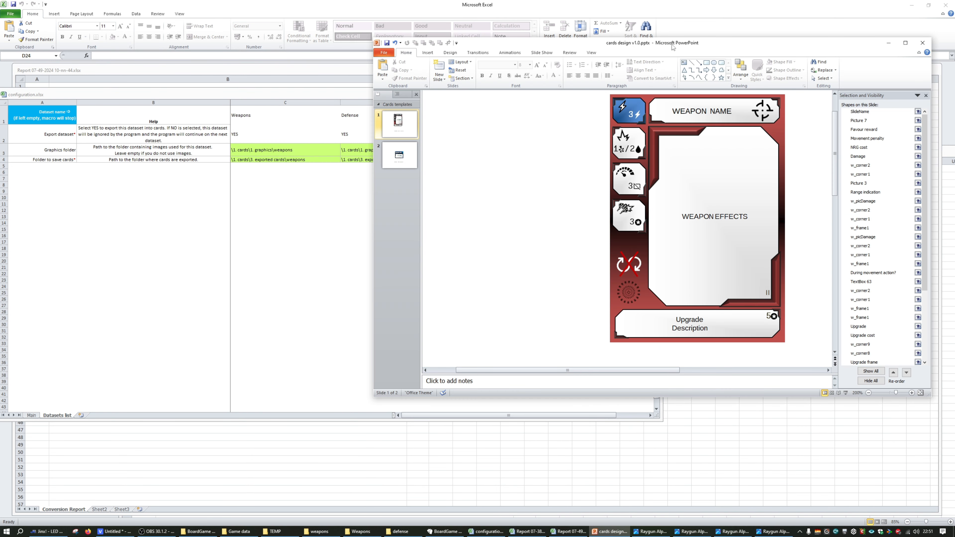
{"action": "left_click_drag", "start_coordinate": [673, 47], "coordinate": [499, 82]}
{"action": "scroll", "coordinate": [480, 234], "scroll_direction": "down", "scroll_amount": 2}
{"action": "scroll", "coordinate": [480, 233], "scroll_direction": "down", "scroll_amount": 5, "text": "ctrl"}
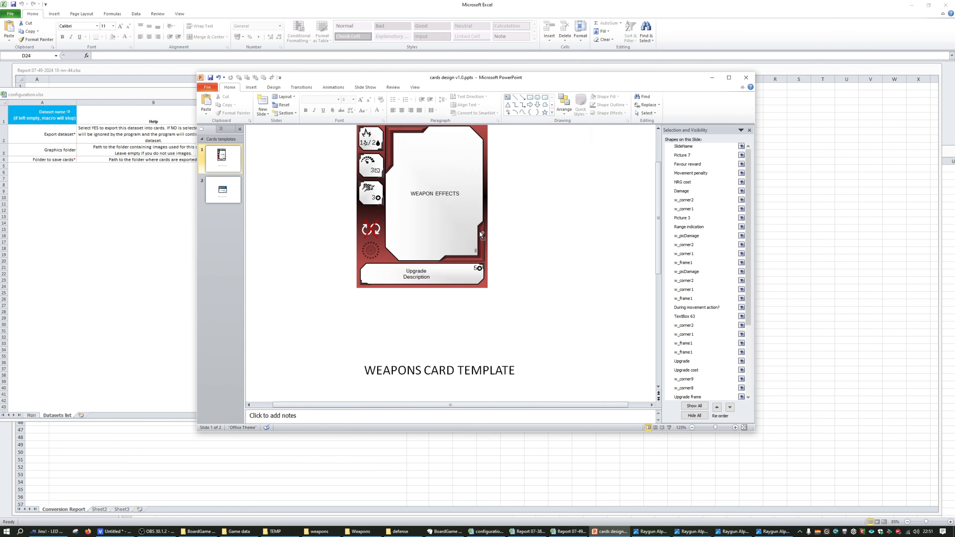
{"action": "left_click", "coordinate": [431, 337]}
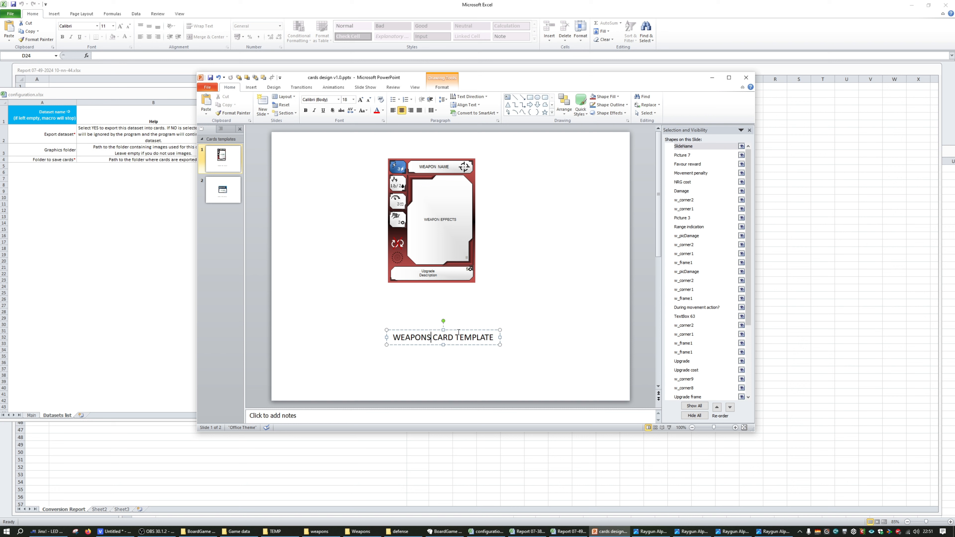
{"action": "left_click", "coordinate": [698, 146]}
{"action": "left_click_drag", "start_coordinate": [699, 147], "coordinate": [676, 146]}
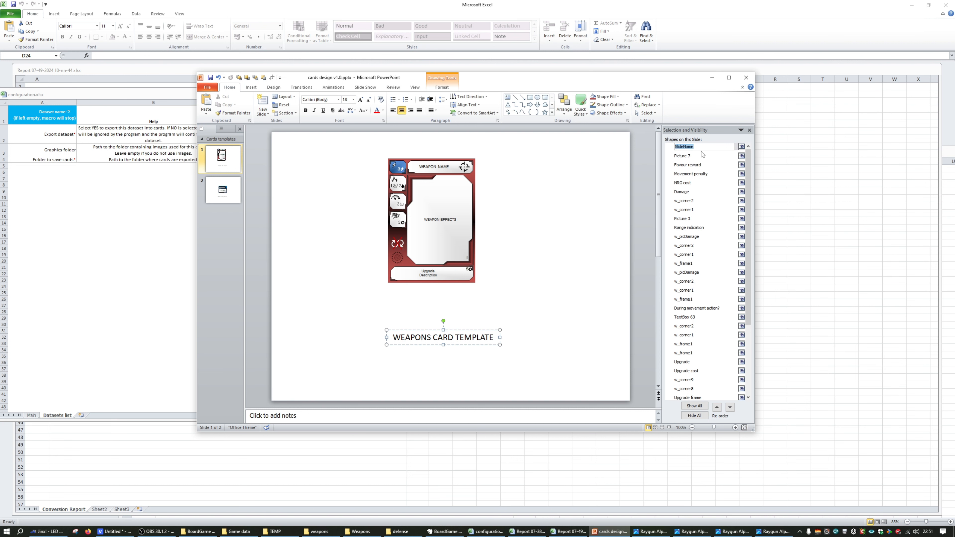
Compare the Weapons dataset name in cell C1 of configuration.xlsx with the SlideName title on the weapons template slide
{"action": "left_click_drag", "start_coordinate": [103, 95], "coordinate": [106, 138]}
{"action": "left_click", "coordinate": [224, 157]}
{"action": "double_click", "coordinate": [239, 158]}
{"action": "double_click", "coordinate": [240, 158]}
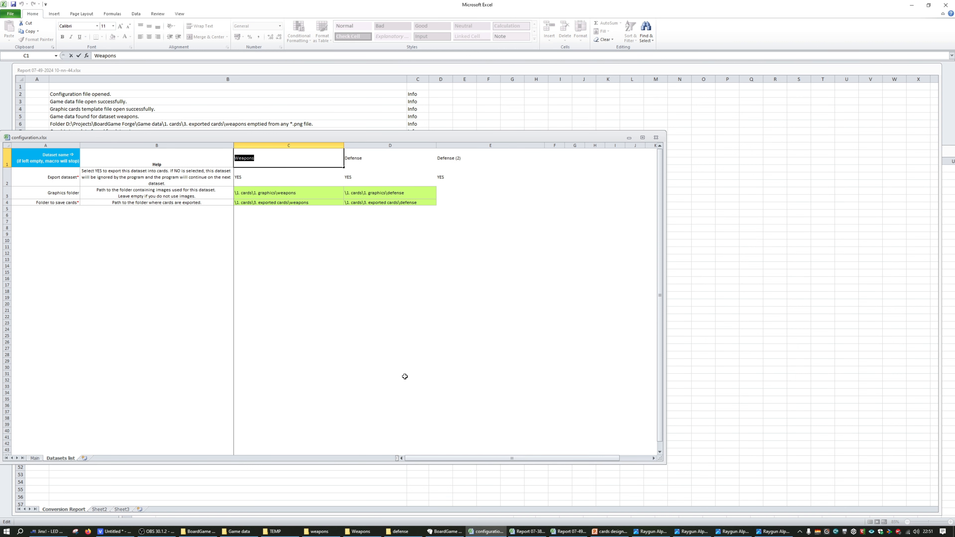
{"action": "left_click", "coordinate": [594, 530]}
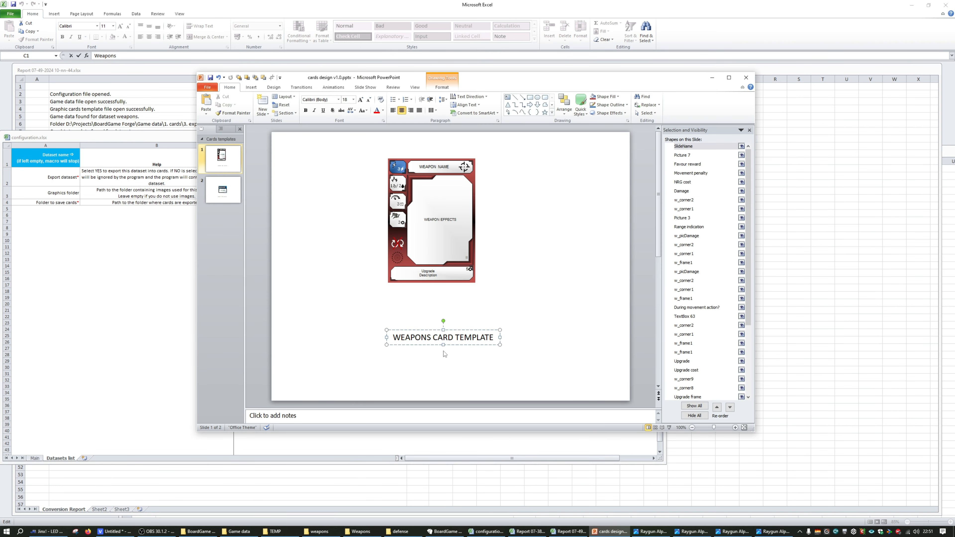
{"action": "double_click", "coordinate": [668, 148]}
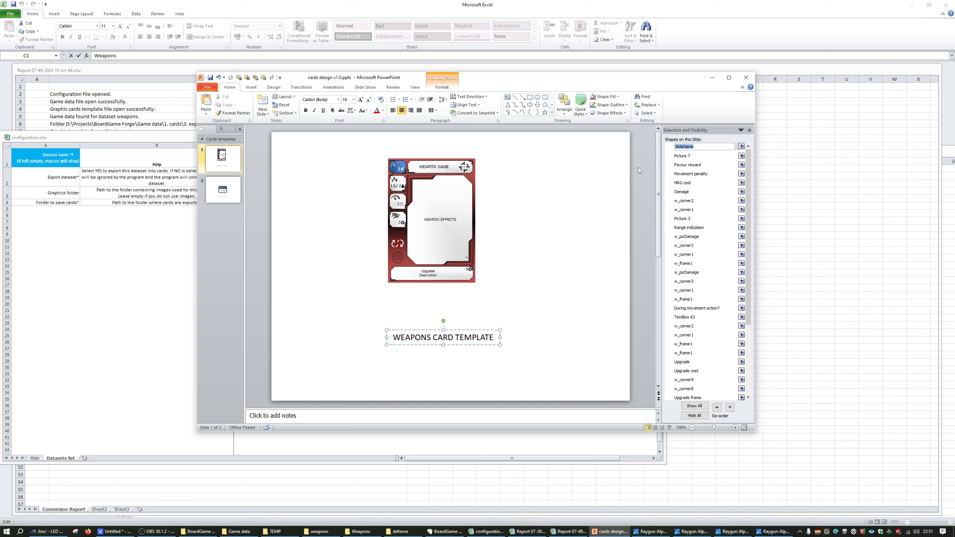
{"action": "left_click", "coordinate": [411, 338]}
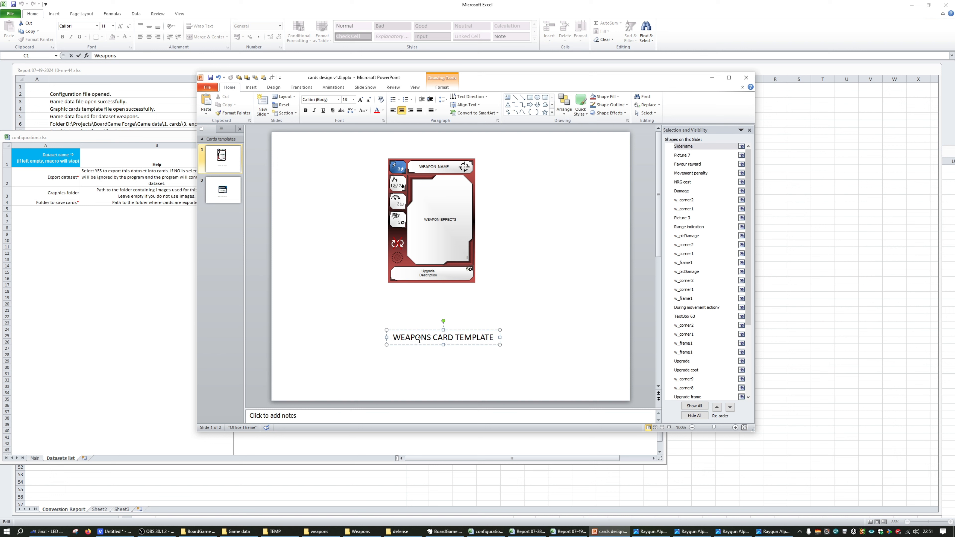
{"action": "double_click", "coordinate": [419, 337]}
Compare the Defense dataset name in cell D1 of configuration.xlsx with the title on the defense token template slide
{"action": "left_click", "coordinate": [182, 215]}
{"action": "left_click", "coordinate": [610, 531]}
{"action": "left_click", "coordinate": [166, 217]}
{"action": "left_click", "coordinate": [265, 171]}
{"action": "left_click", "coordinate": [261, 154]}
{"action": "key", "text": "ctrl+space"}
{"action": "left_click", "coordinate": [378, 165]}
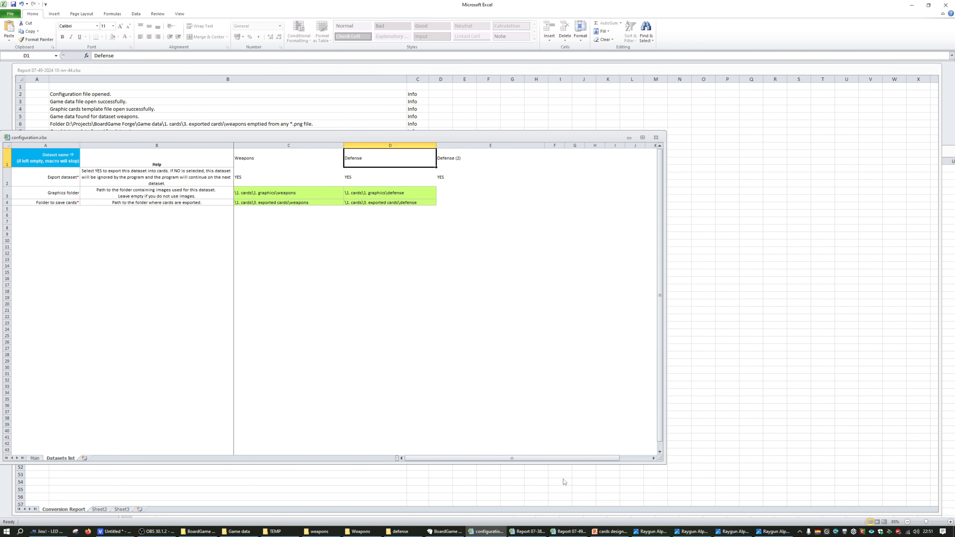
{"action": "left_click", "coordinate": [609, 532]}
{"action": "scroll", "coordinate": [413, 313], "scroll_direction": "down", "scroll_amount": 1}
{"action": "left_click_drag", "start_coordinate": [429, 337], "coordinate": [394, 338]}
{"action": "left_click", "coordinate": [222, 191]}
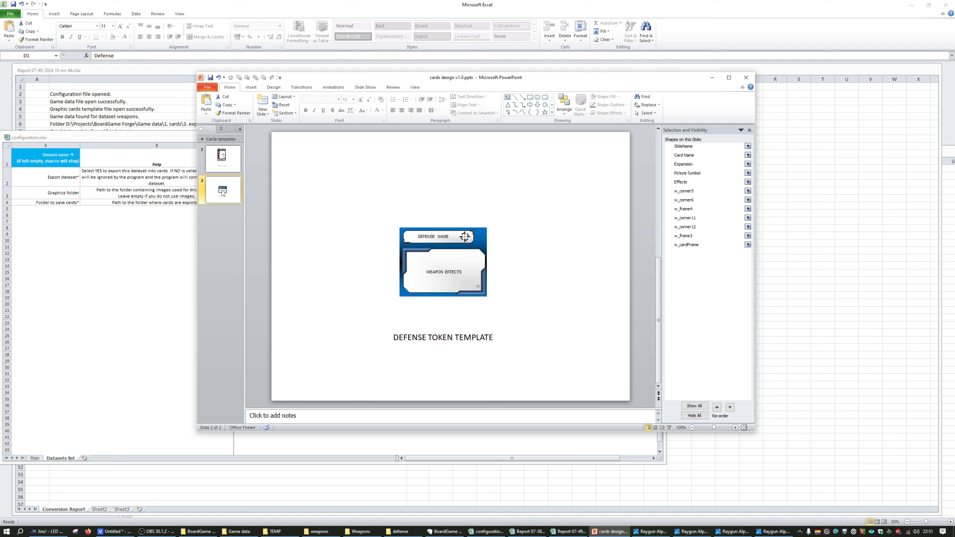
Copy the weapons template slide and paste it after the defense token template slide
{"action": "left_click", "coordinate": [225, 164]}
{"action": "key", "text": "ctrl+c"}
{"action": "left_click", "coordinate": [227, 229]}
{"action": "key", "text": "ctrl+v"}
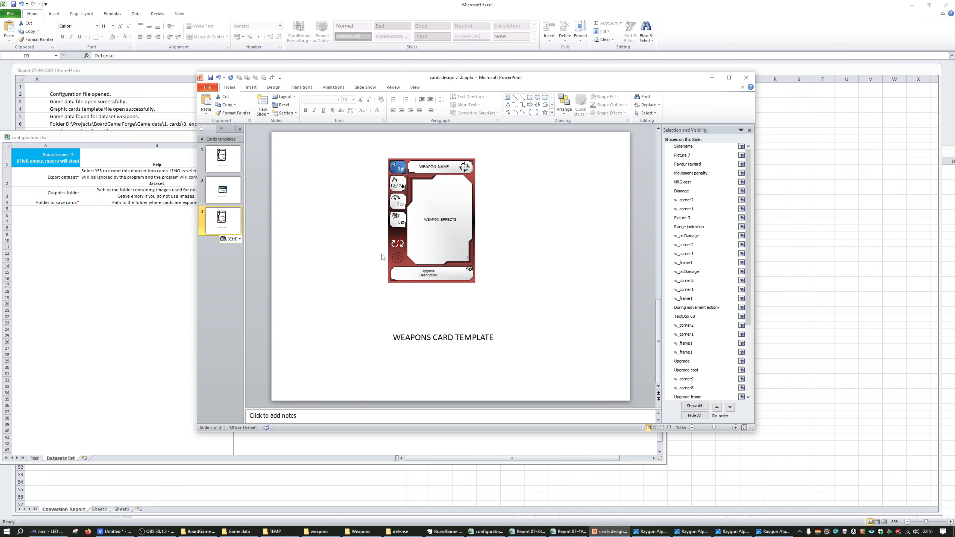
Replace the word WEAPONS with EQUIPMENT in the title of the pasted template slide
{"action": "left_click", "coordinate": [410, 338]}
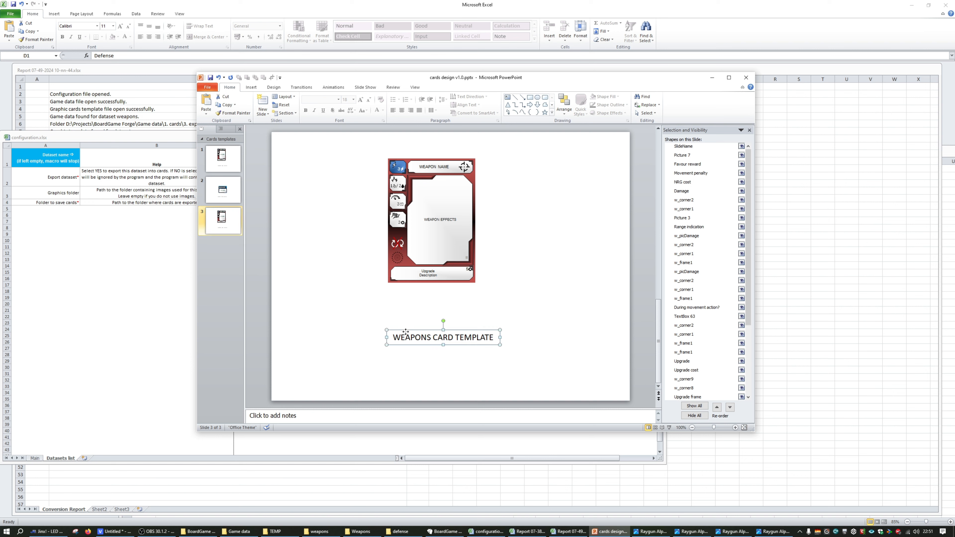
{"action": "double_click", "coordinate": [410, 337]}
{"action": "type", "text": "EQUIPMENT CARD"}
Rename the Defense (2) dataset as Equipment in cell E1 of configuration.xlsx
{"action": "left_click", "coordinate": [87, 291]}
{"action": "left_click", "coordinate": [358, 187]}
{"action": "left_click", "coordinate": [469, 159]}
{"action": "type", "text": "EQ"}
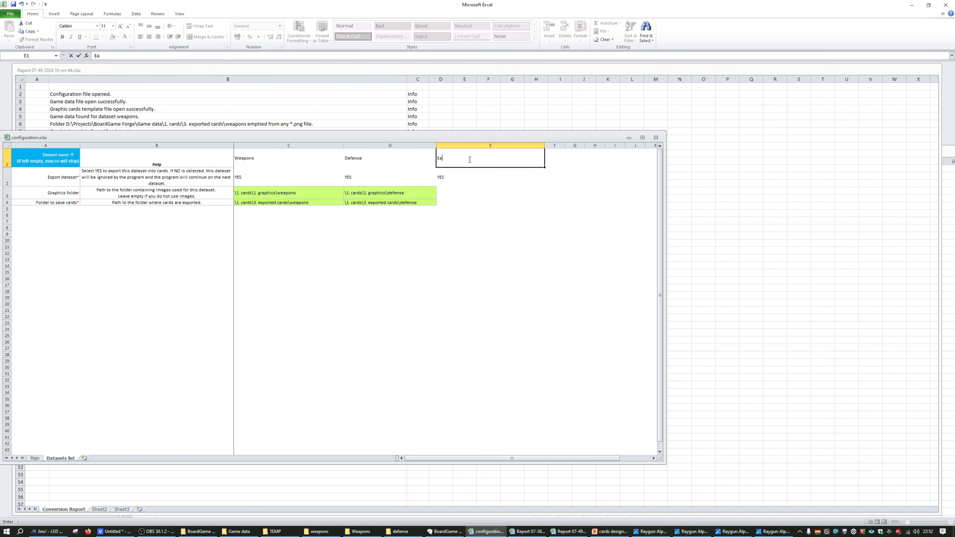
{"action": "type", "text": "uipment"}
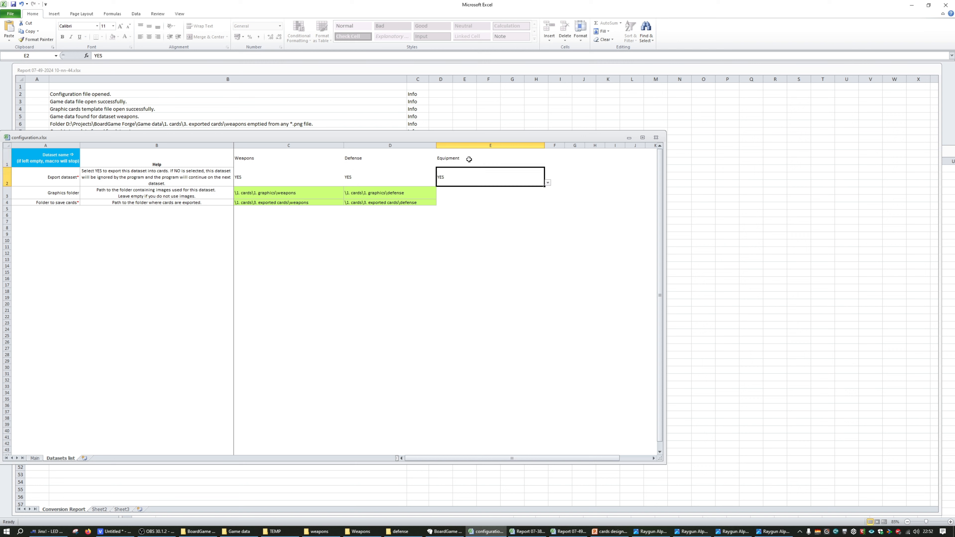
{"action": "left_click_drag", "start_coordinate": [484, 160], "coordinate": [351, 158]}
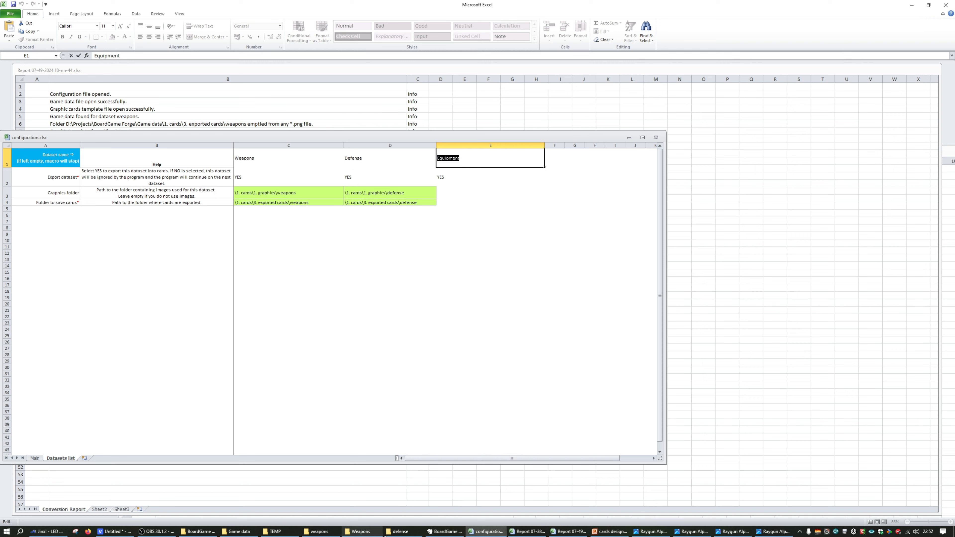
Open the Game data v1.0.xlsx workbook from the Game data folder
{"action": "left_click", "coordinate": [360, 531]}
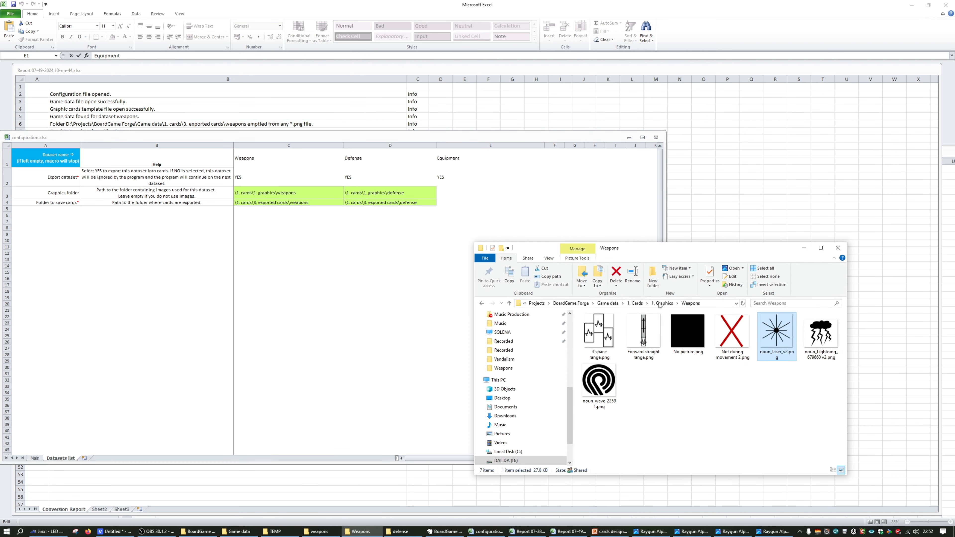
{"action": "left_click", "coordinate": [612, 304]}
{"action": "double_click", "coordinate": [600, 355]}
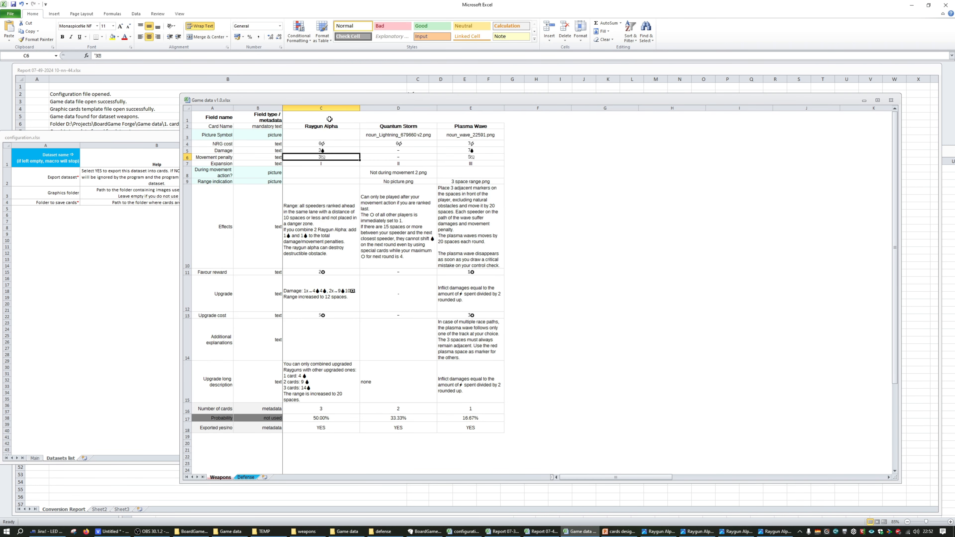
Add a new worksheet named Equipment after the Defense sheet in the game data workbook
{"action": "left_click", "coordinate": [508, 126]}
{"action": "left_click", "coordinate": [266, 476]}
{"action": "type", "text": "Equipment"}
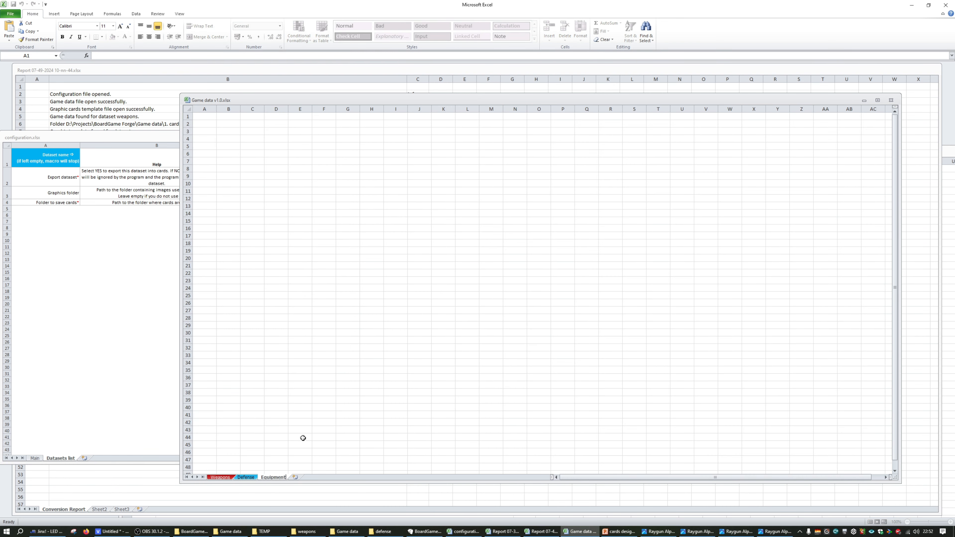
{"action": "left_click_drag", "start_coordinate": [280, 386], "coordinate": [280, 377]}
{"action": "scroll", "coordinate": [258, 296], "scroll_direction": "down", "scroll_amount": 1, "text": "ctrl"}
Copy the field name and field type columns (rows 1 to 18) from the Weapons sheet into cell A1 of the Equipment sheet
{"action": "left_click", "coordinate": [220, 477]}
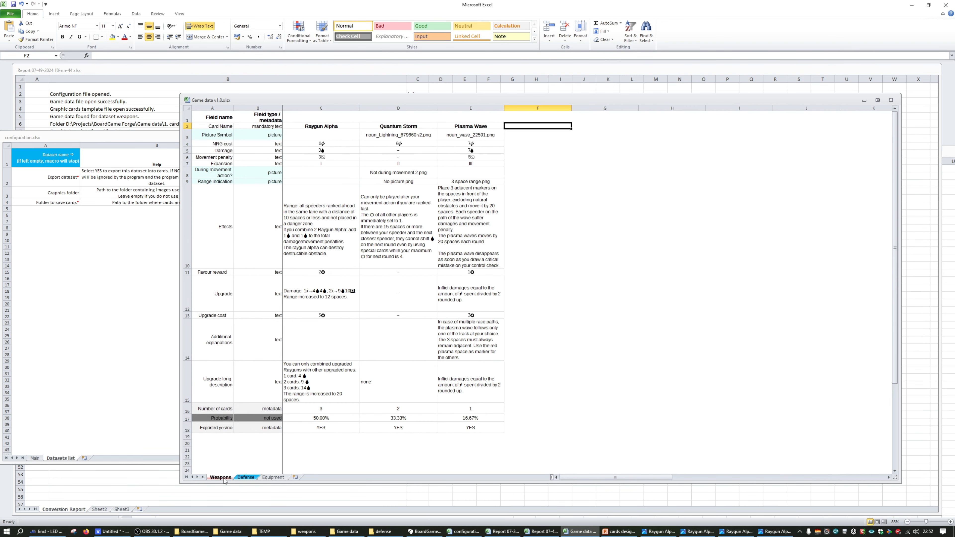
{"action": "left_click_drag", "start_coordinate": [223, 117], "coordinate": [263, 428]}
{"action": "key", "text": "ctrl+c"}
{"action": "left_click", "coordinate": [273, 477]}
{"action": "left_click", "coordinate": [201, 108]}
{"action": "left_click", "coordinate": [203, 119]}
{"action": "key", "text": "ctrl+v"}
{"action": "left_click", "coordinate": [262, 153]}
{"action": "left_click_drag", "start_coordinate": [232, 109], "coordinate": [233, 110]}
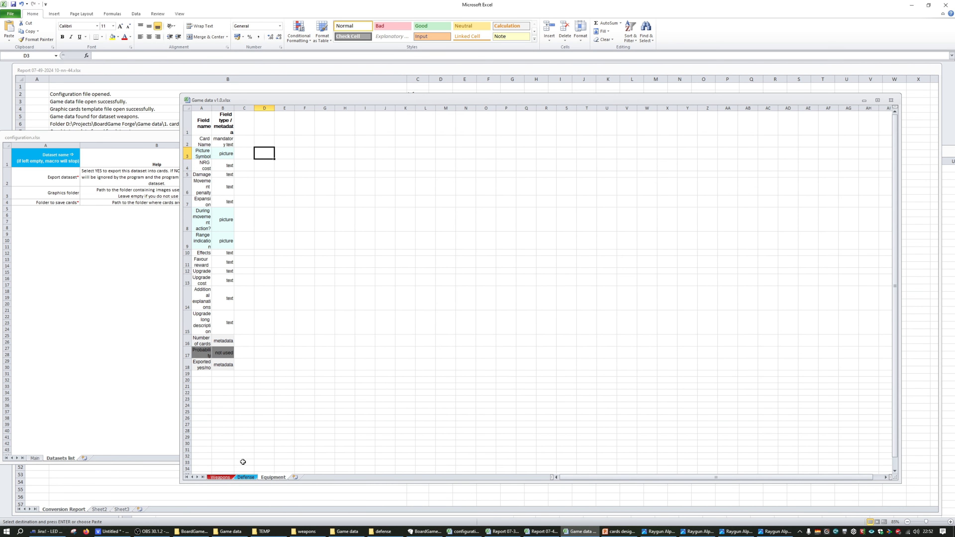
Copy the Weapons field columns together with the Raygun Alpha card and paste them at A1 of the Equipment sheet
{"action": "left_click", "coordinate": [222, 477]}
{"action": "left_click", "coordinate": [316, 126]}
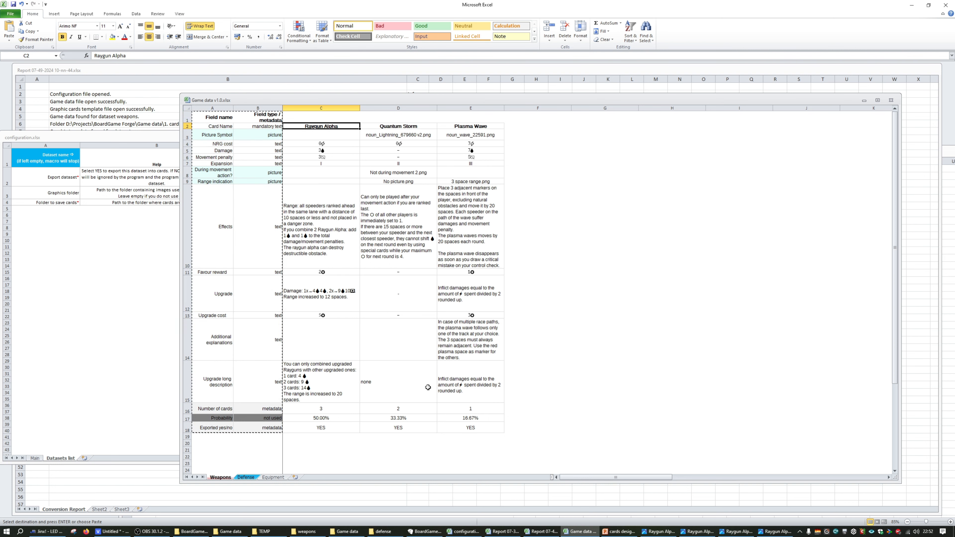
{"action": "key", "text": "ctrl+shift+End"}
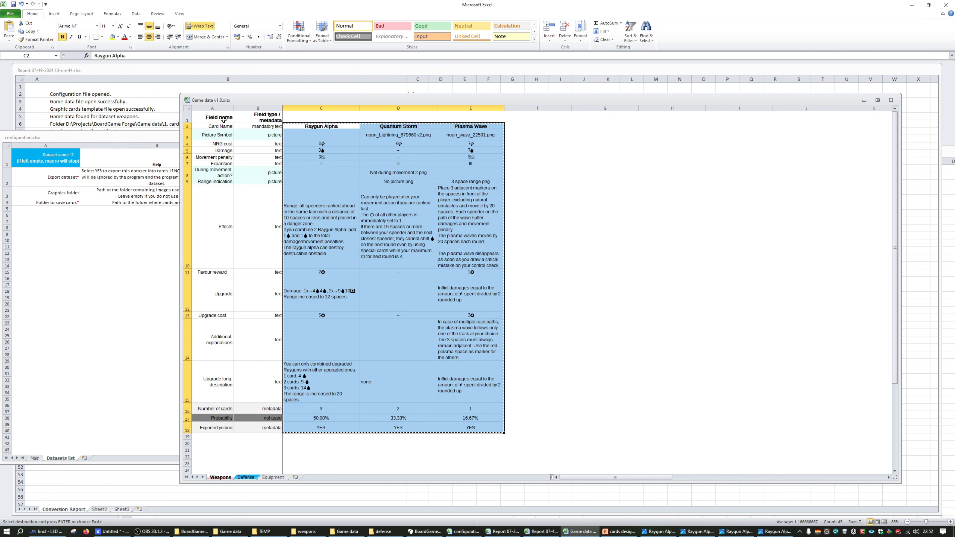
{"action": "left_click", "coordinate": [246, 477]}
{"action": "left_click", "coordinate": [267, 477]}
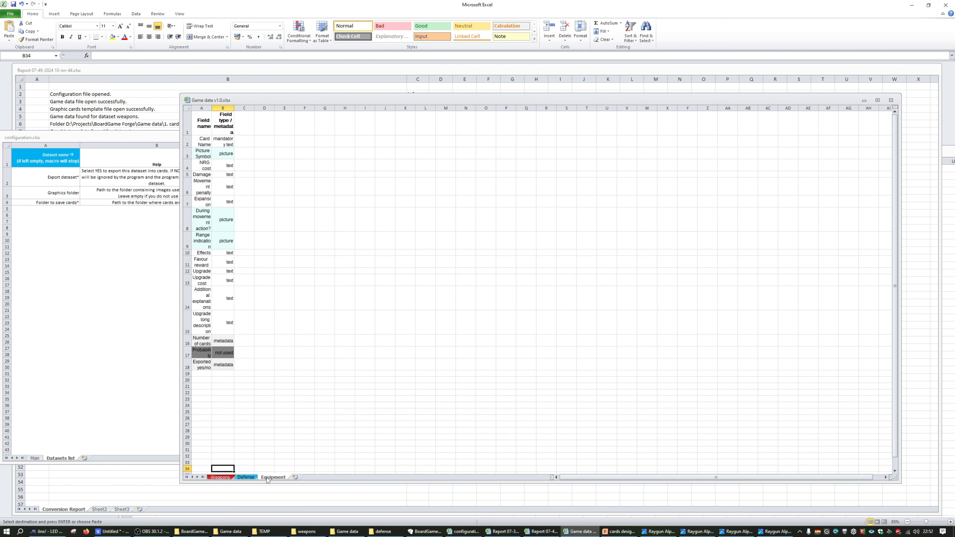
{"action": "left_click", "coordinate": [200, 126]}
{"action": "key", "text": "ctrl+v"}
{"action": "scroll", "coordinate": [269, 187], "scroll_direction": "down", "scroll_amount": 4}
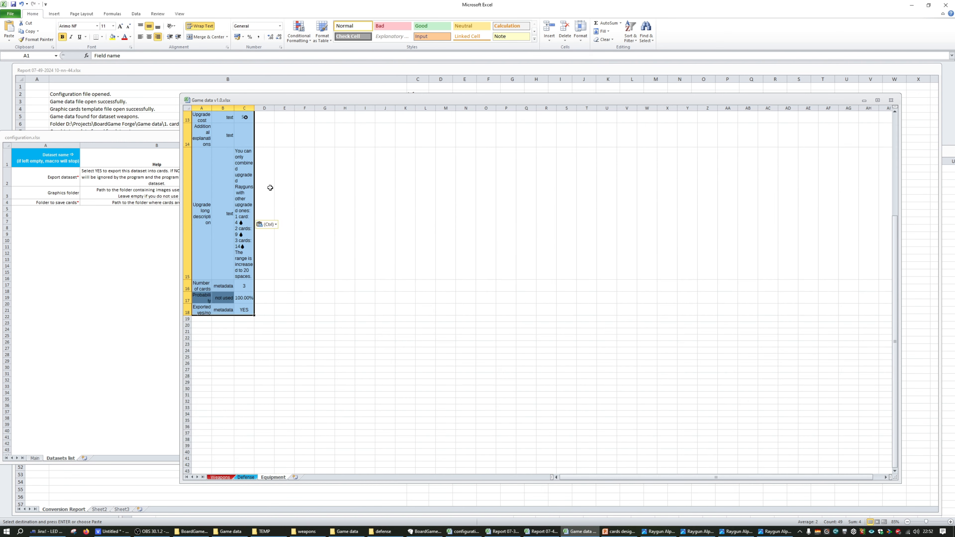
Widen columns A to C of the Equipment sheet equally so their contents are readable
{"action": "left_click", "coordinate": [206, 108]}
{"action": "left_click", "coordinate": [244, 109]}
{"action": "left_click", "coordinate": [201, 107], "text": "shift"}
{"action": "left_click_drag", "start_coordinate": [234, 109], "coordinate": [284, 109]}
{"action": "scroll", "coordinate": [300, 188], "scroll_direction": "up", "scroll_amount": 5}
{"action": "left_click", "coordinate": [371, 141]}
{"action": "scroll", "coordinate": [383, 217], "scroll_direction": "down", "scroll_amount": 2}
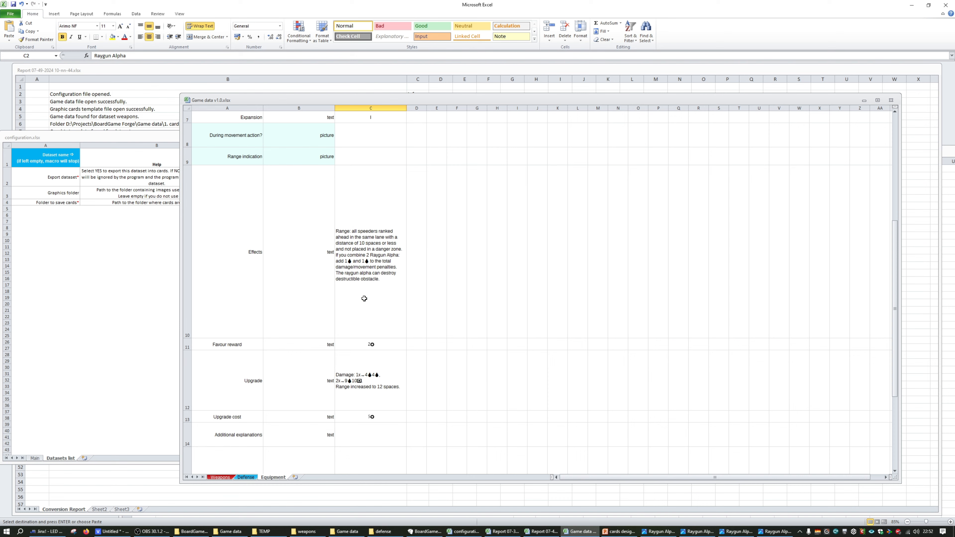
Delete the Effects, Favour reward and Upgrade rows (10 to 12) from the Equipment sheet
{"action": "left_click_drag", "start_coordinate": [184, 364], "coordinate": [185, 226]}
{"action": "right_click", "coordinate": [185, 289]}
{"action": "left_click", "coordinate": [211, 350]}
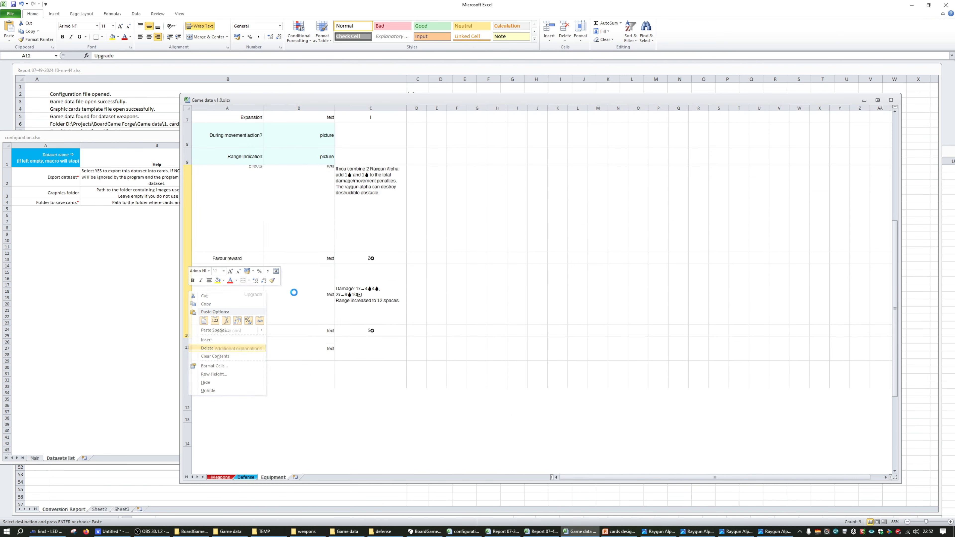
Return to the cards design presentation and delete the equipment card template slide
{"action": "left_click", "coordinate": [658, 532]}
{"action": "left_click", "coordinate": [621, 532]}
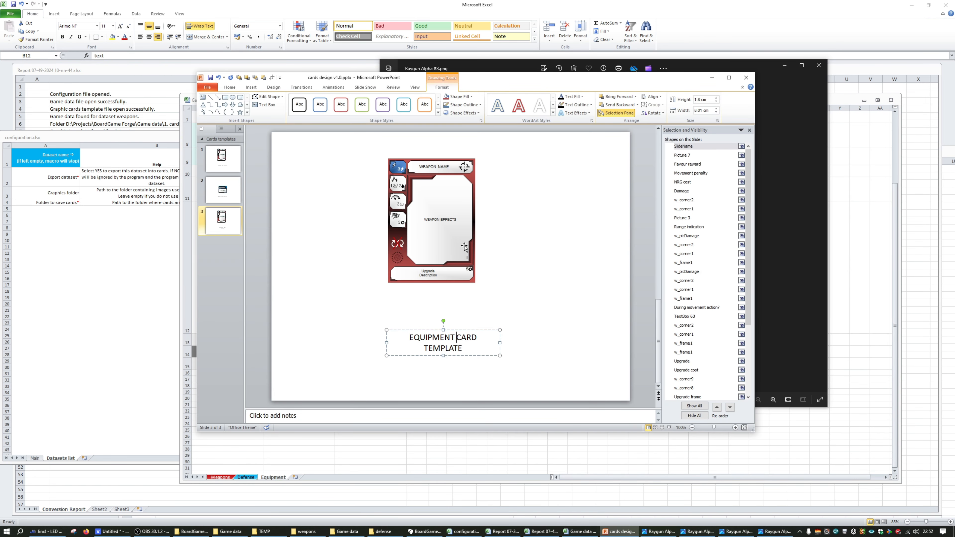
{"action": "left_click", "coordinate": [464, 295]}
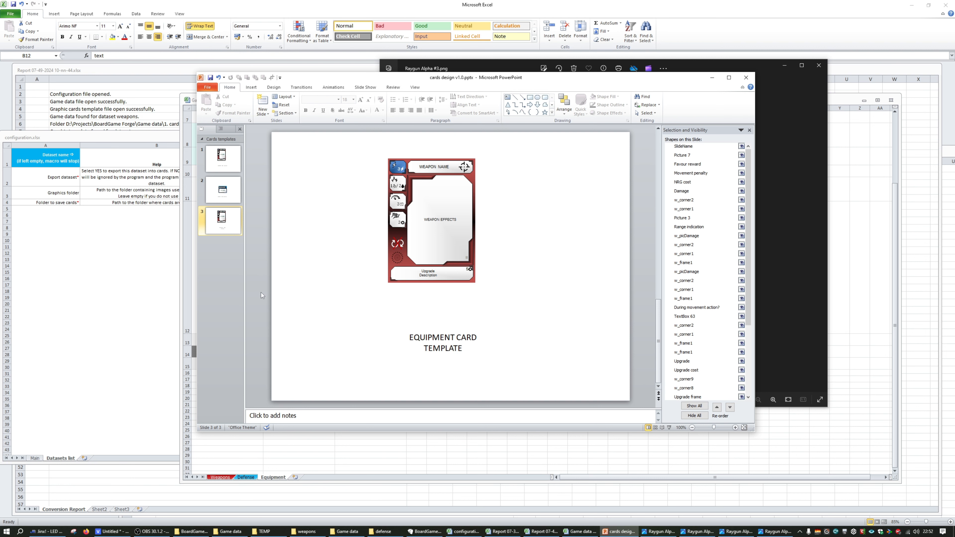
{"action": "left_click", "coordinate": [231, 228]}
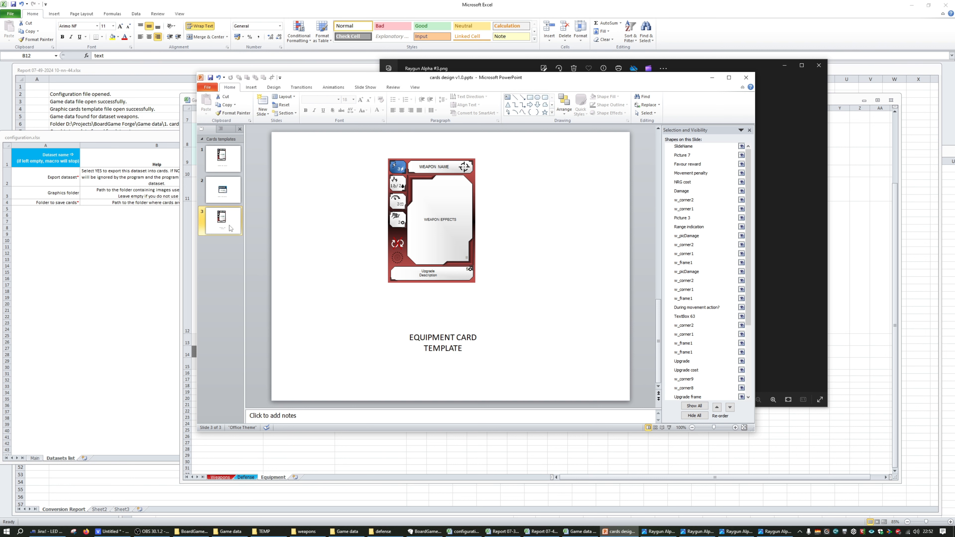
{"action": "key", "text": "Delete"}
Delete the Equipment worksheet from the game data workbook and confirm the deletion
{"action": "left_click", "coordinate": [273, 477]}
{"action": "right_click", "coordinate": [274, 477]}
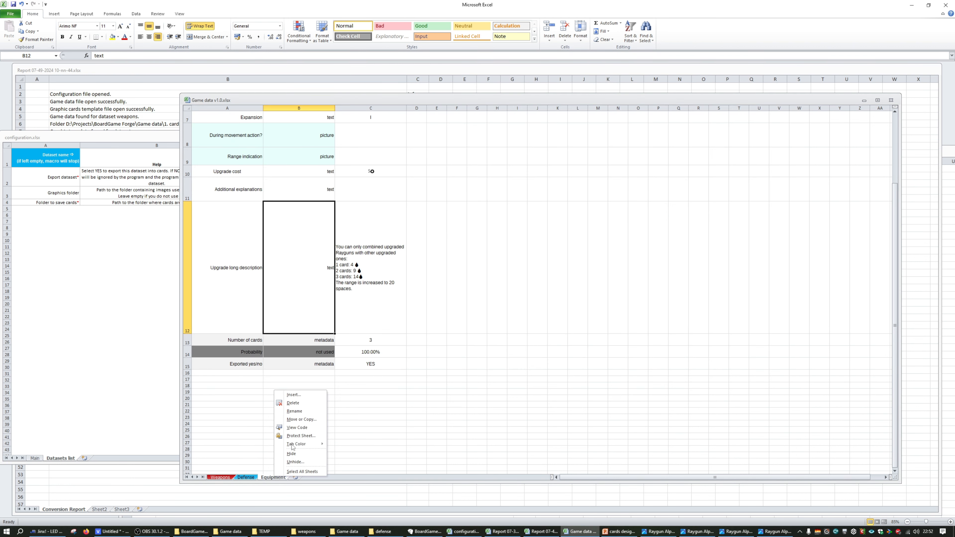
{"action": "left_click", "coordinate": [305, 403]}
{"action": "left_click", "coordinate": [461, 287]}
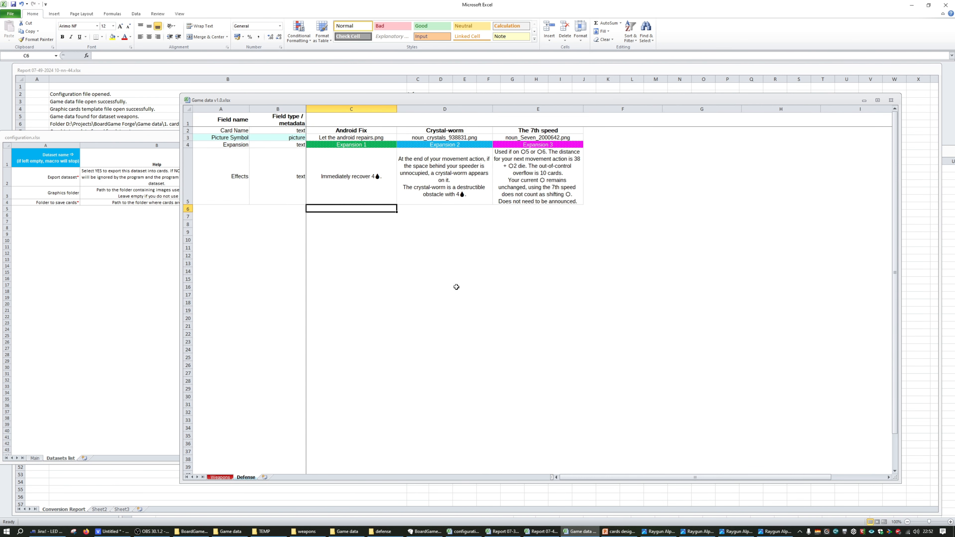
Bring the conversion report workbook to the front and move its window aside to uncover configuration.xlsx
{"action": "left_click", "coordinate": [162, 377]}
{"action": "left_click", "coordinate": [171, 110]}
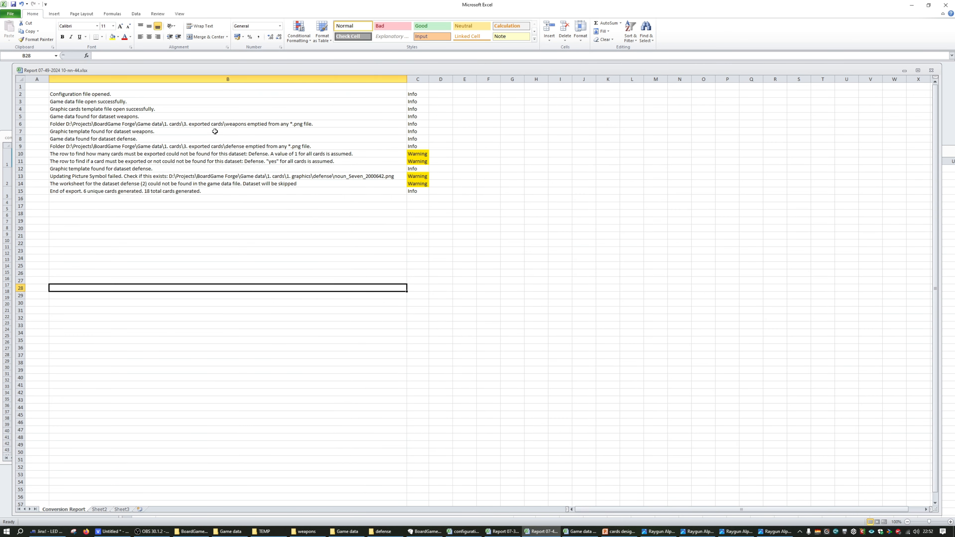
{"action": "left_click_drag", "start_coordinate": [211, 69], "coordinate": [289, 97]}
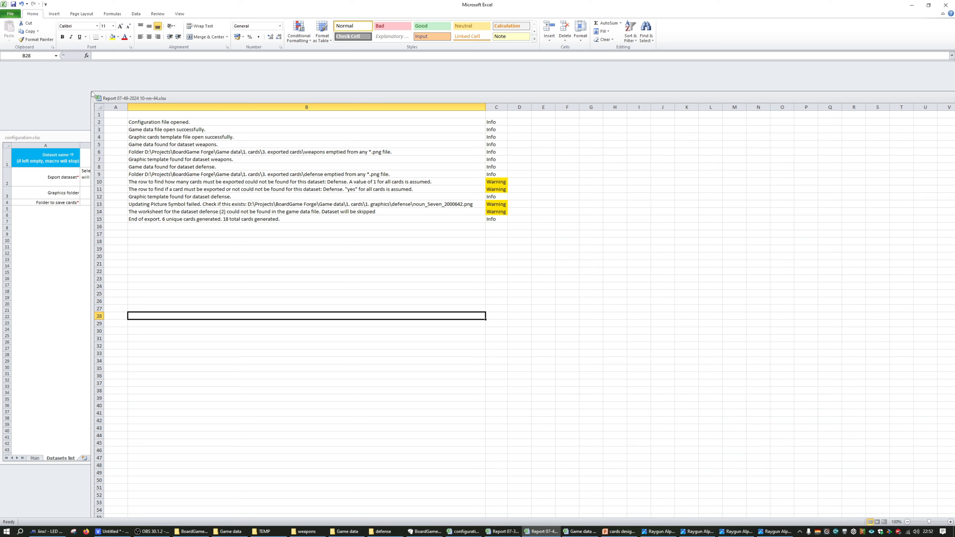
Move the conversion report window aside and examine its warning rows, highlighting the "Updating Picture Symbol failed." text in B13
{"action": "left_click_drag", "start_coordinate": [91, 93], "coordinate": [163, 145]}
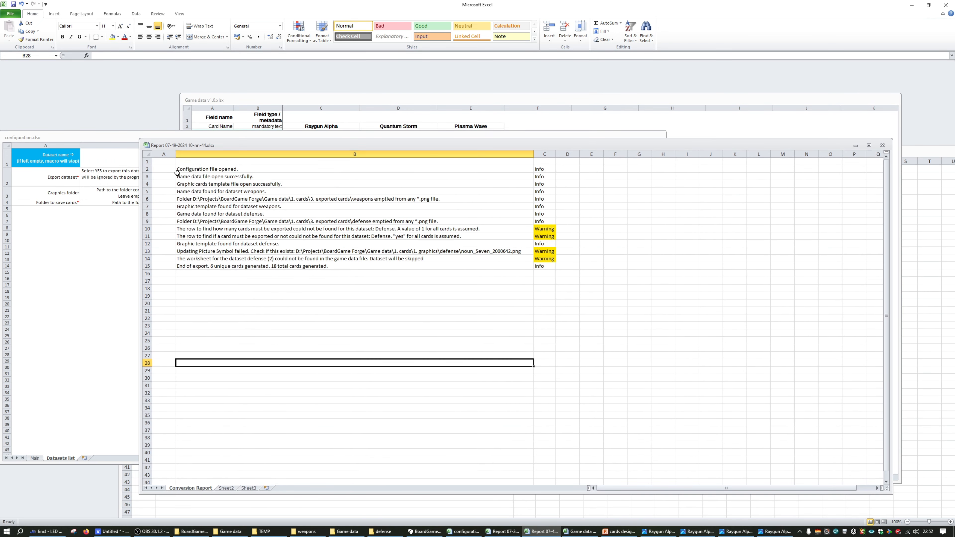
{"action": "left_click", "coordinate": [365, 235]}
{"action": "left_click", "coordinate": [368, 230]}
{"action": "left_click", "coordinate": [367, 242]}
{"action": "left_click", "coordinate": [350, 259]}
{"action": "left_click", "coordinate": [316, 250]}
{"action": "double_click", "coordinate": [241, 252]}
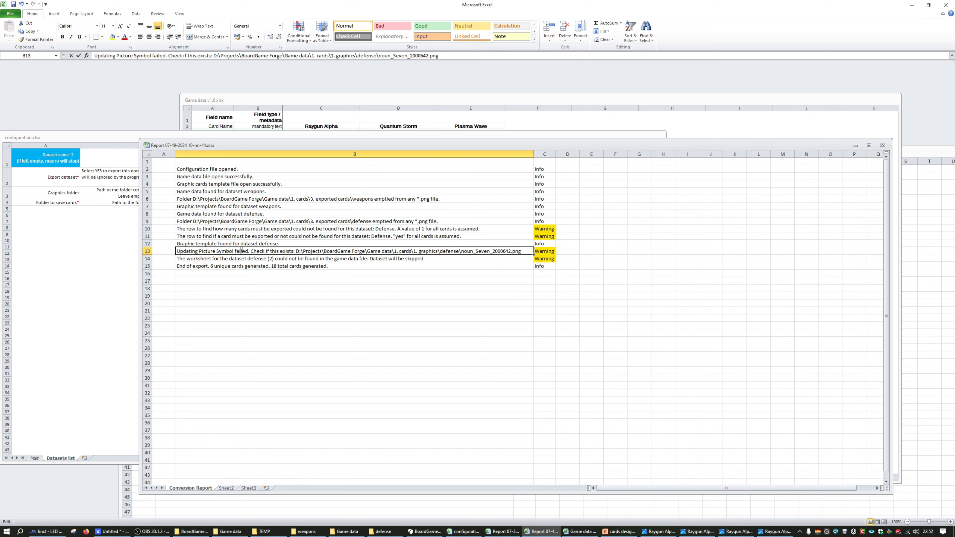
{"action": "left_click_drag", "start_coordinate": [250, 251], "coordinate": [171, 243]}
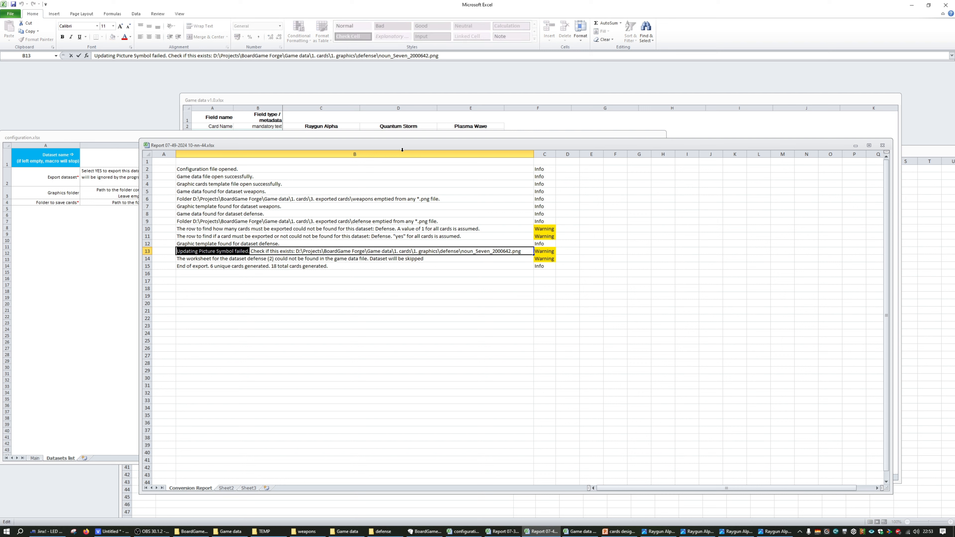
Place the Game data v1.0.xlsx window beside the report and locate The 7th speed's Picture Symbol file name on the Defense sheet
{"action": "left_click", "coordinate": [409, 120]}
{"action": "left_click", "coordinate": [444, 184]}
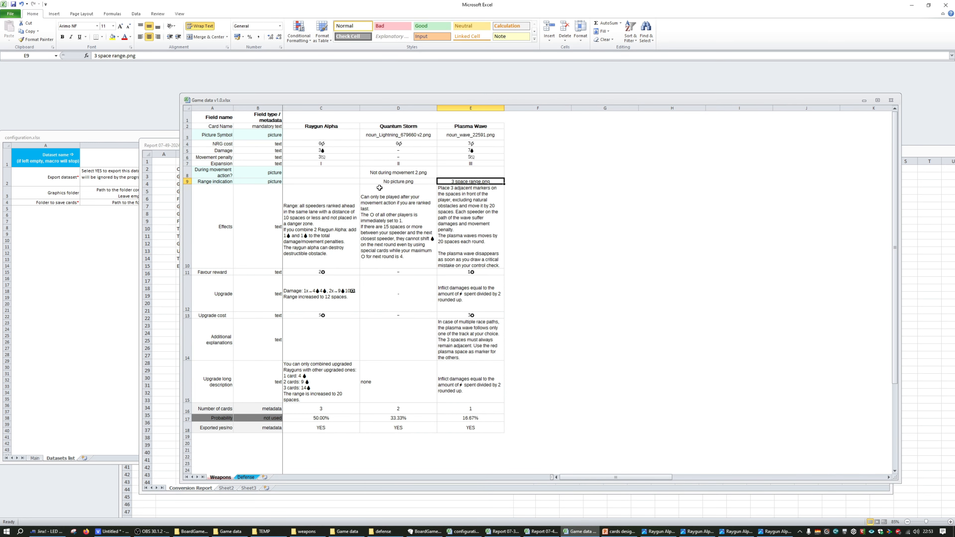
{"action": "left_click_drag", "start_coordinate": [395, 100], "coordinate": [604, 78]}
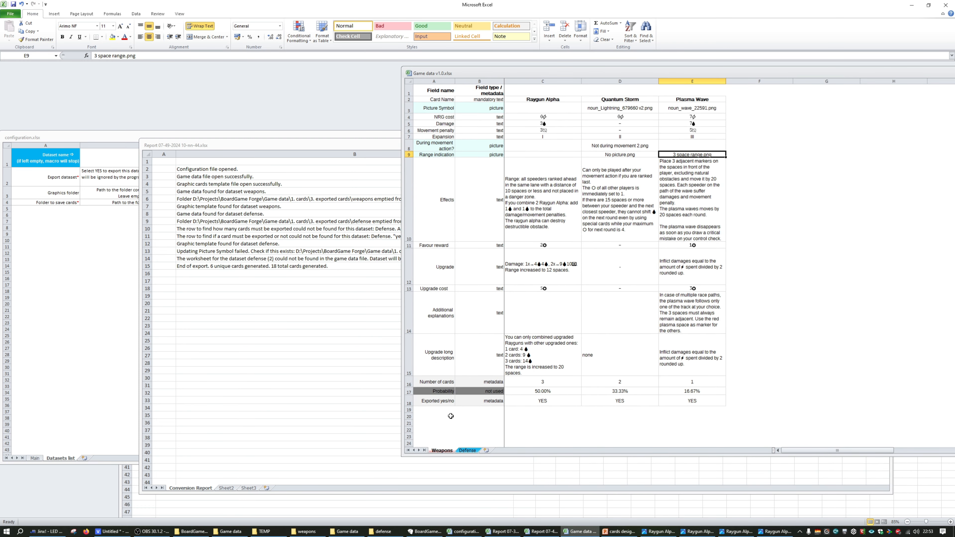
{"action": "left_click", "coordinate": [467, 450]}
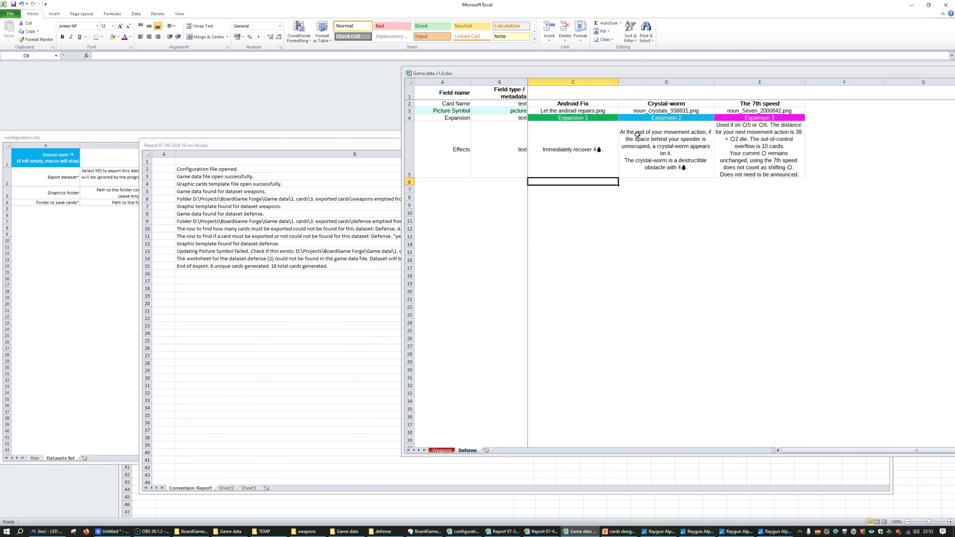
{"action": "left_click", "coordinate": [587, 103]}
{"action": "left_click", "coordinate": [760, 110]}
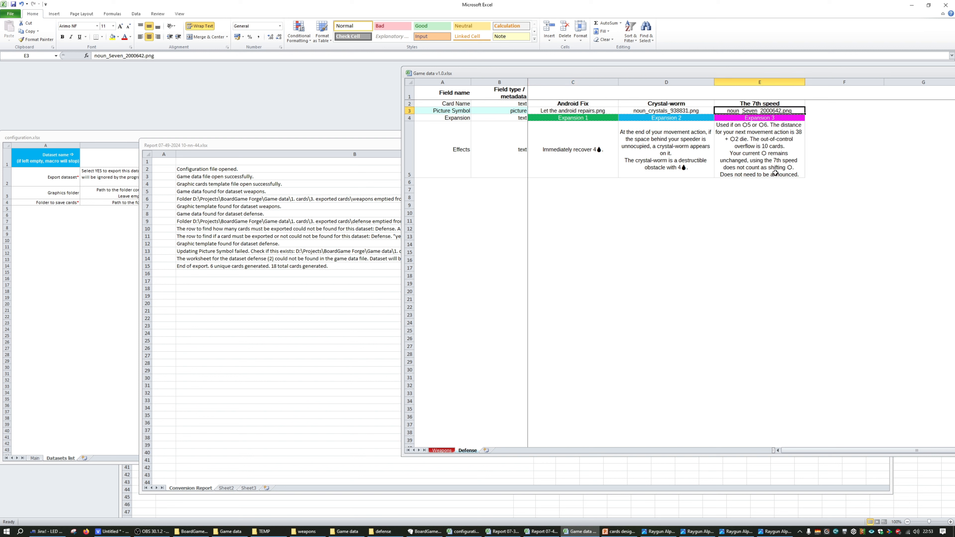
Return to the conversion report and check the Picture Symbol warning in row 13 and its Warning label
{"action": "left_click", "coordinate": [409, 206]}
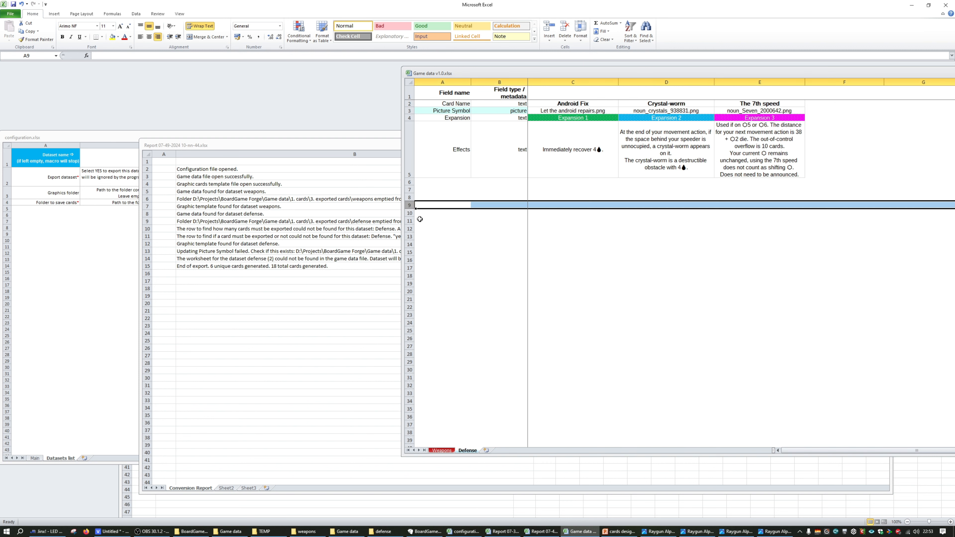
{"action": "left_click", "coordinate": [391, 230]}
{"action": "left_click", "coordinate": [447, 266]}
{"action": "left_click", "coordinate": [465, 250]}
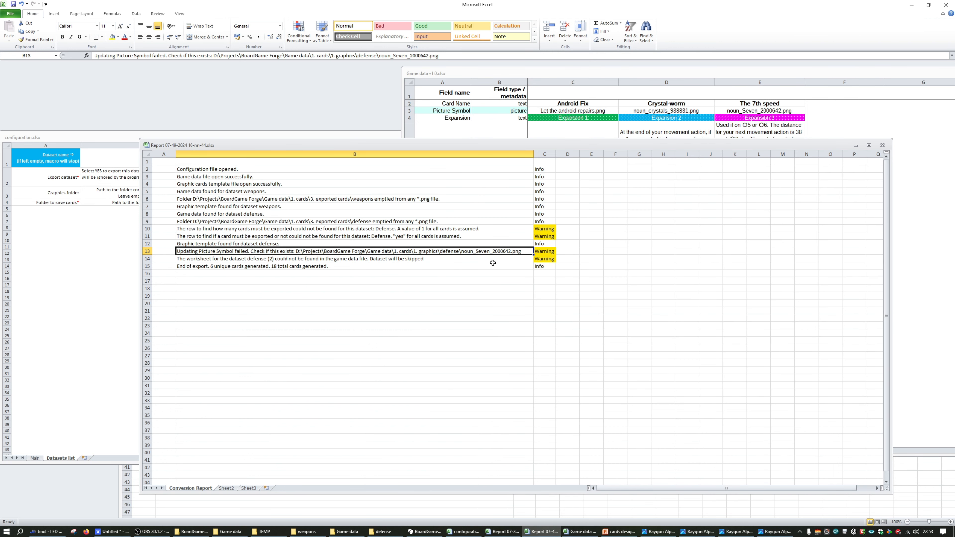
{"action": "left_click", "coordinate": [542, 252]}
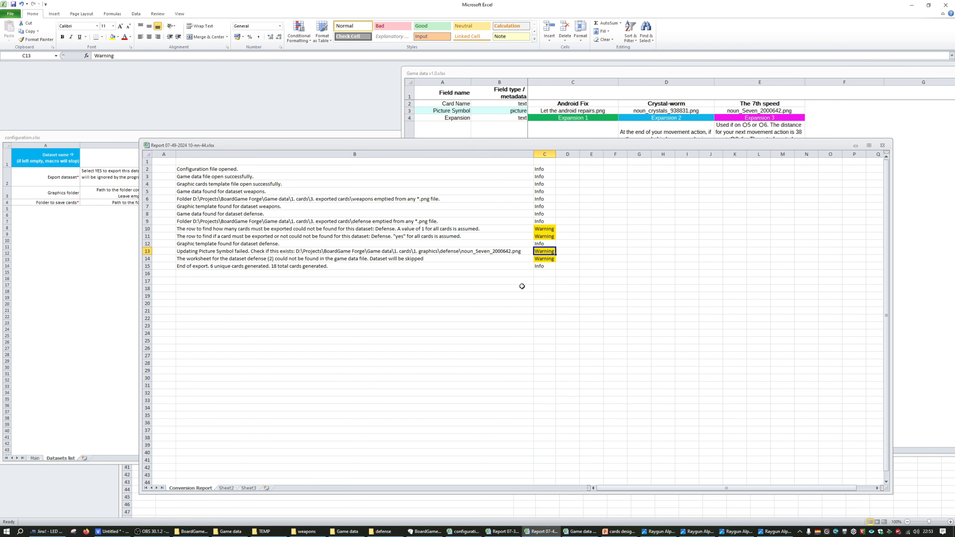
Bring up the exported defense cards folder and inspect The 7th speed #1.png and Crystal-worm #1.png
{"action": "left_click", "coordinate": [731, 120]}
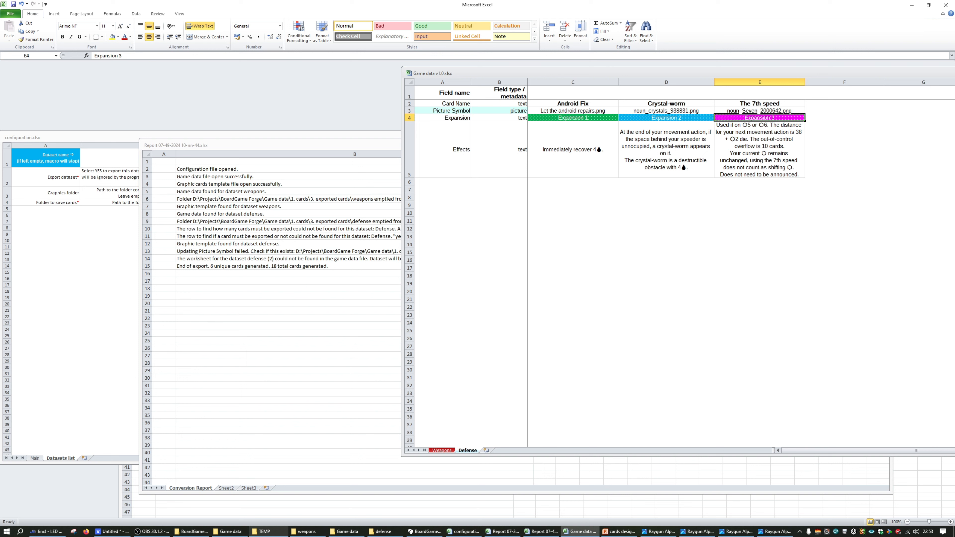
{"action": "left_click", "coordinate": [382, 532]}
{"action": "left_click", "coordinate": [694, 347]}
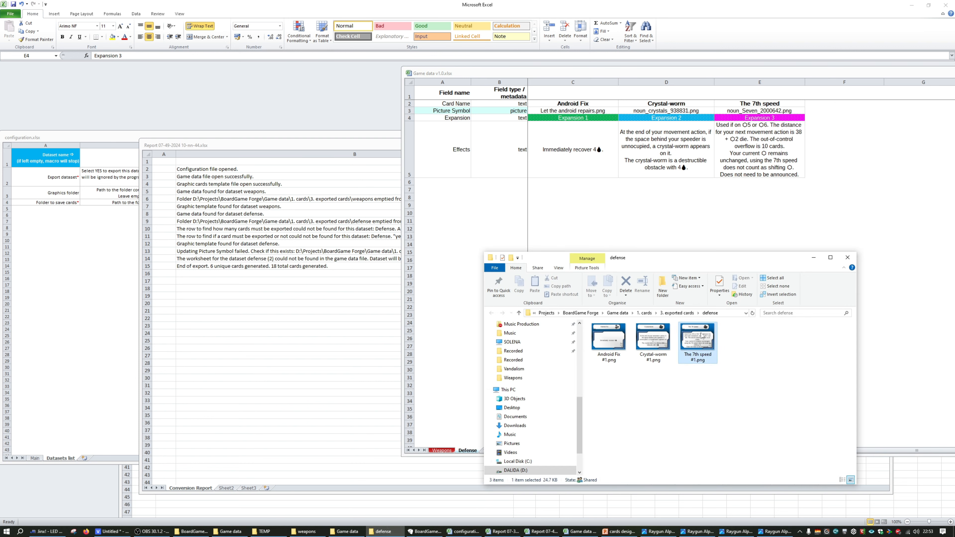
{"action": "left_click", "coordinate": [668, 339]}
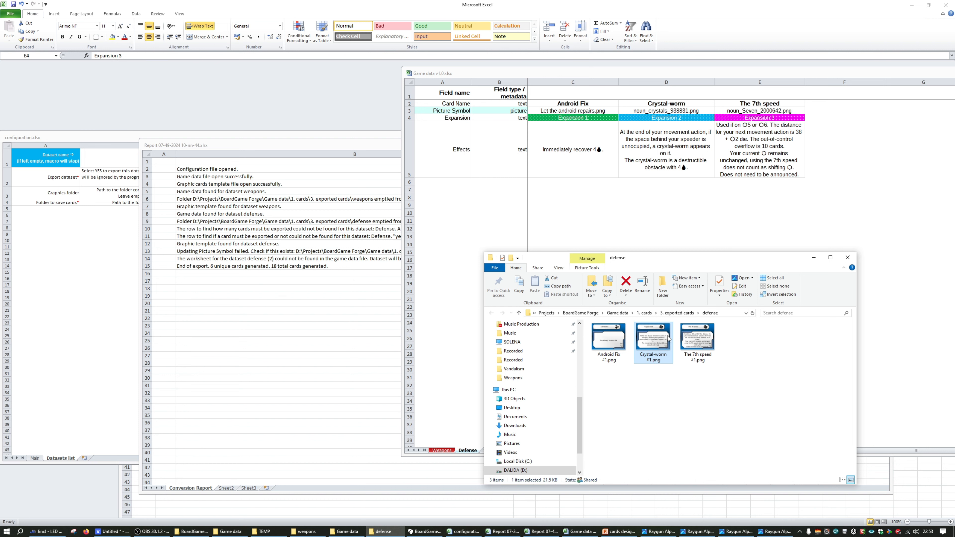
Switch to the BoardGame Forge window with configuration.xlsx loaded
{"action": "key", "text": "alt+Tab"}
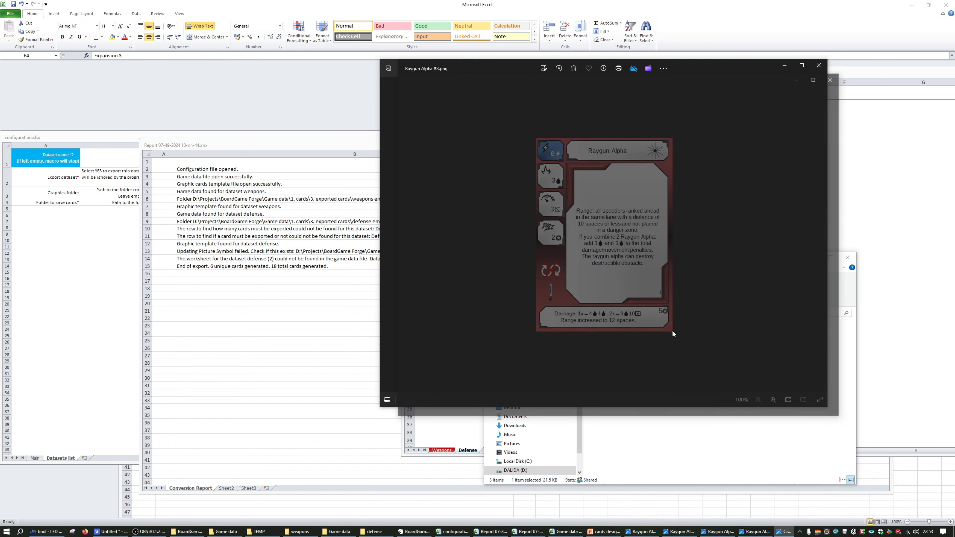
{"action": "key", "text": "alt+Tab"}
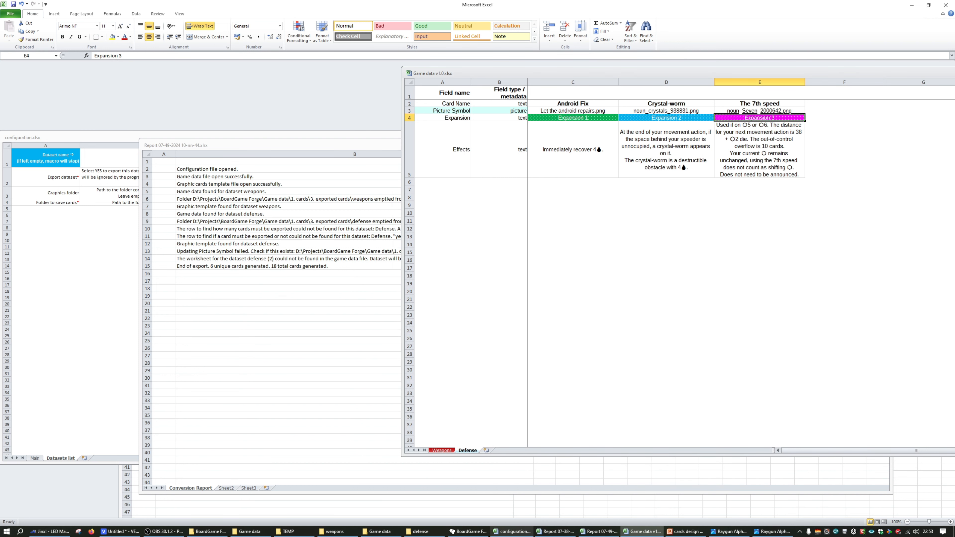
{"action": "key", "text": "alt+Tab"}
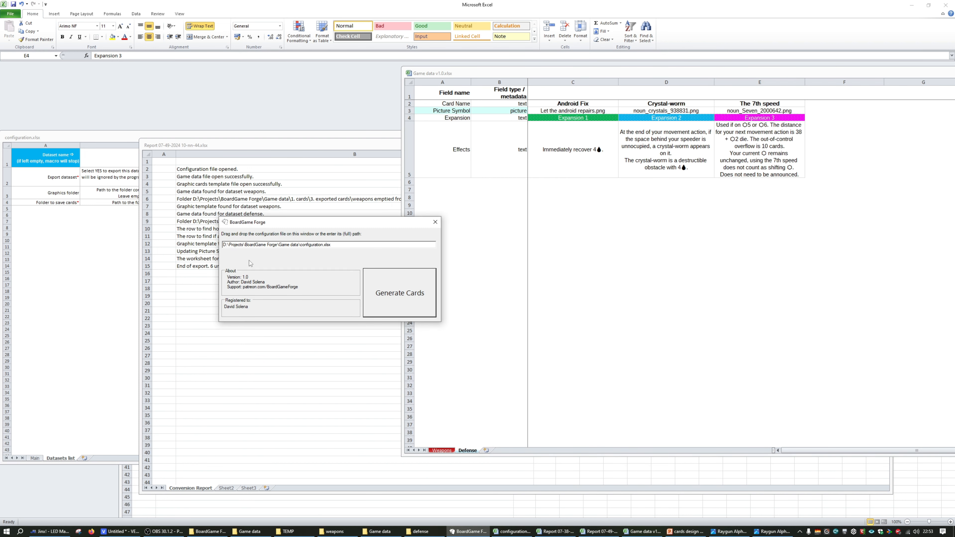